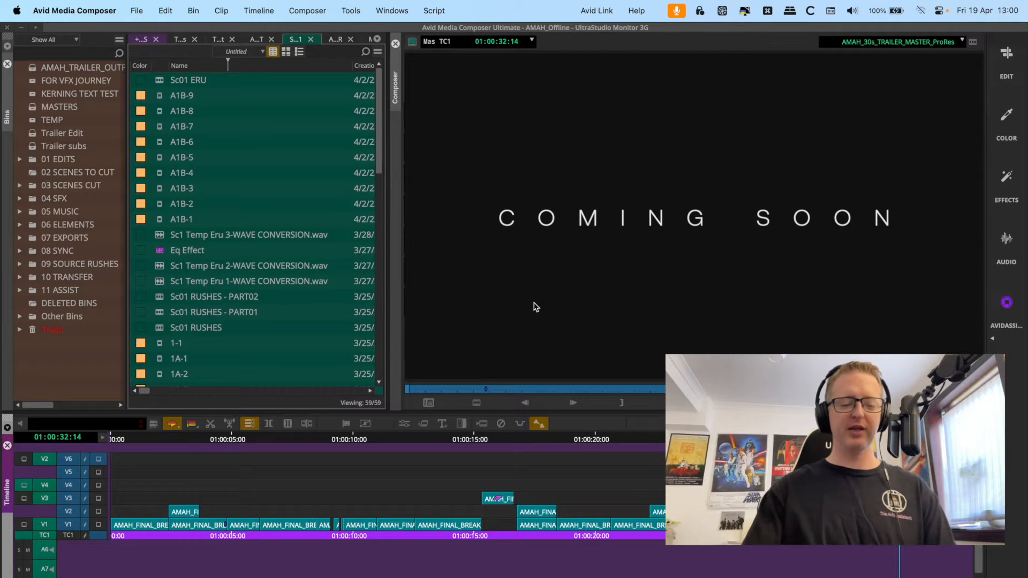
{"action": "key", "text": "super+comma"}
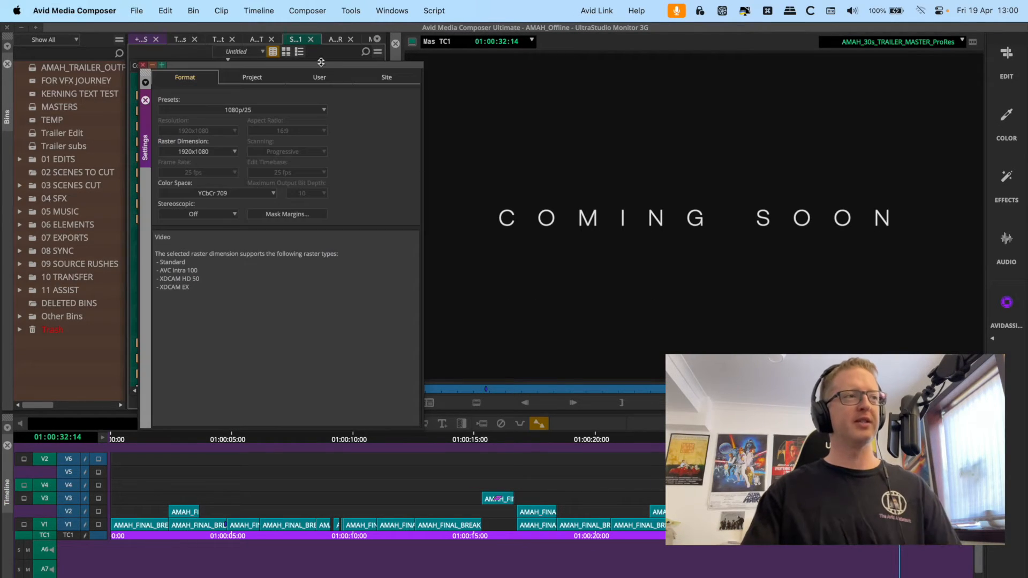
{"action": "left_click_drag", "start_coordinate": [320, 74], "coordinate": [489, 155]}
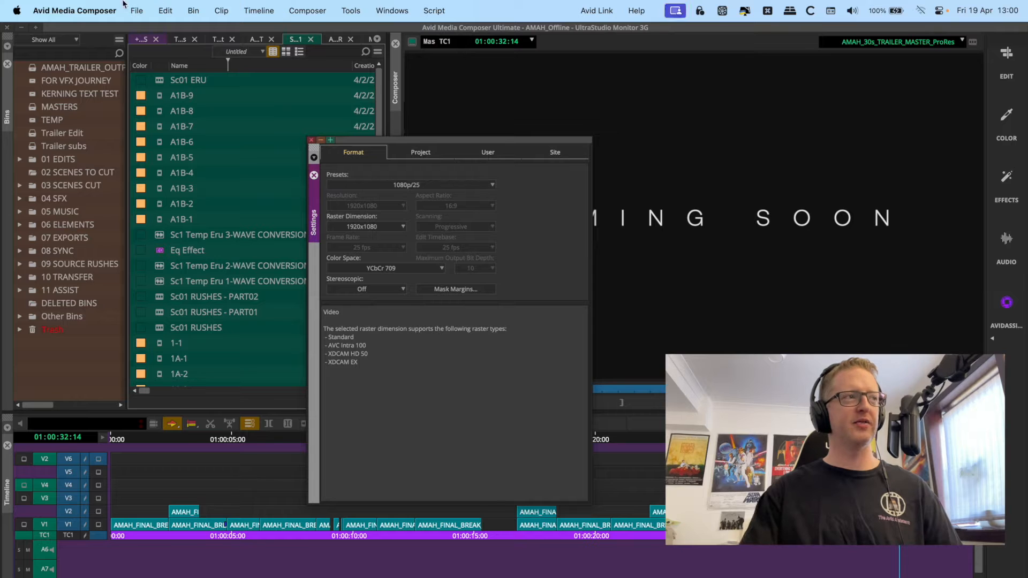
{"action": "left_click", "coordinate": [137, 10]}
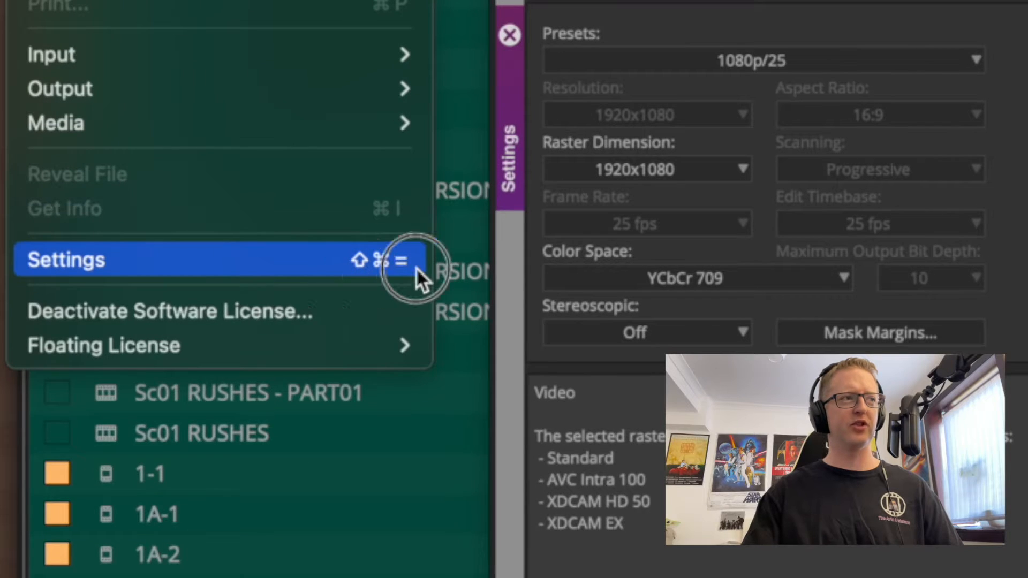
{"action": "left_click", "coordinate": [897, 348]}
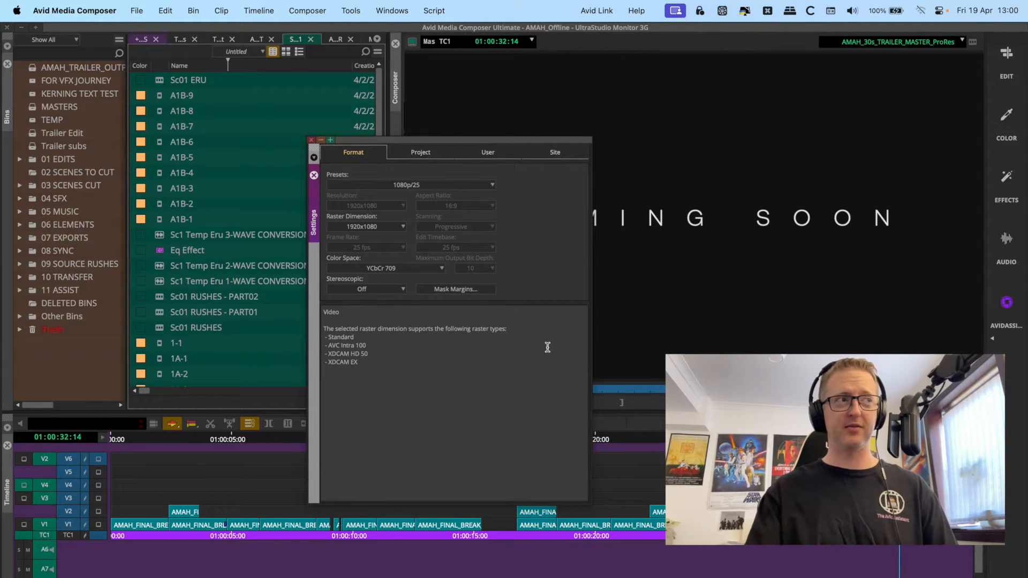
{"action": "key", "text": "super+w"}
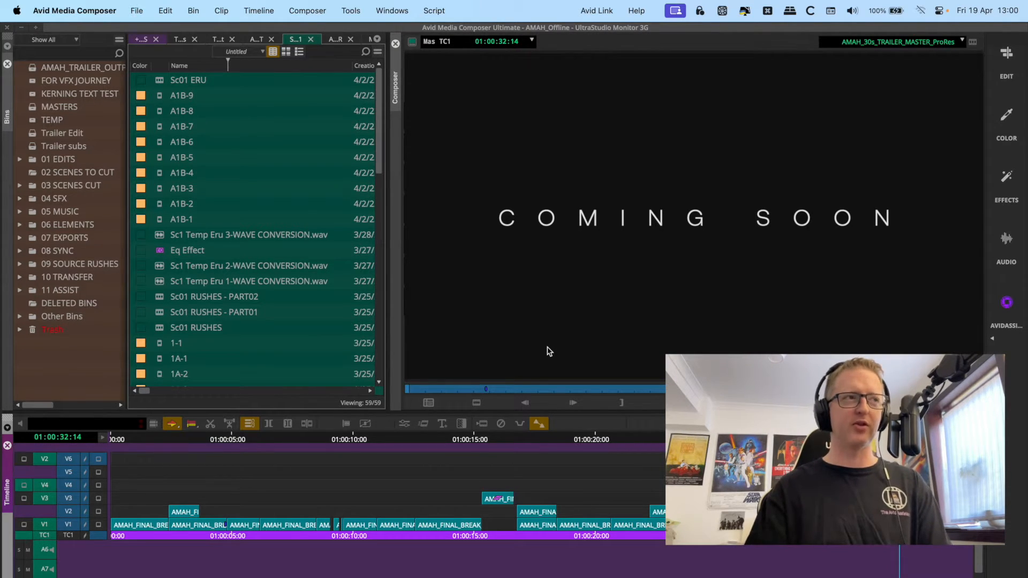
- Open the Settings window and go to the Keyboard entries in the user settings
{"action": "key", "text": "super+9"}
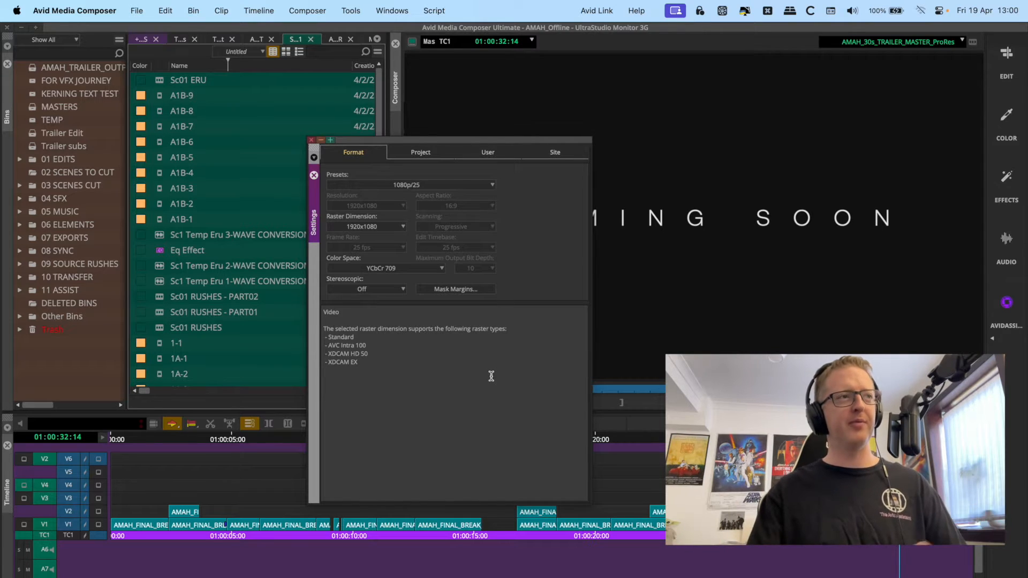
{"action": "left_click", "coordinate": [495, 151]}
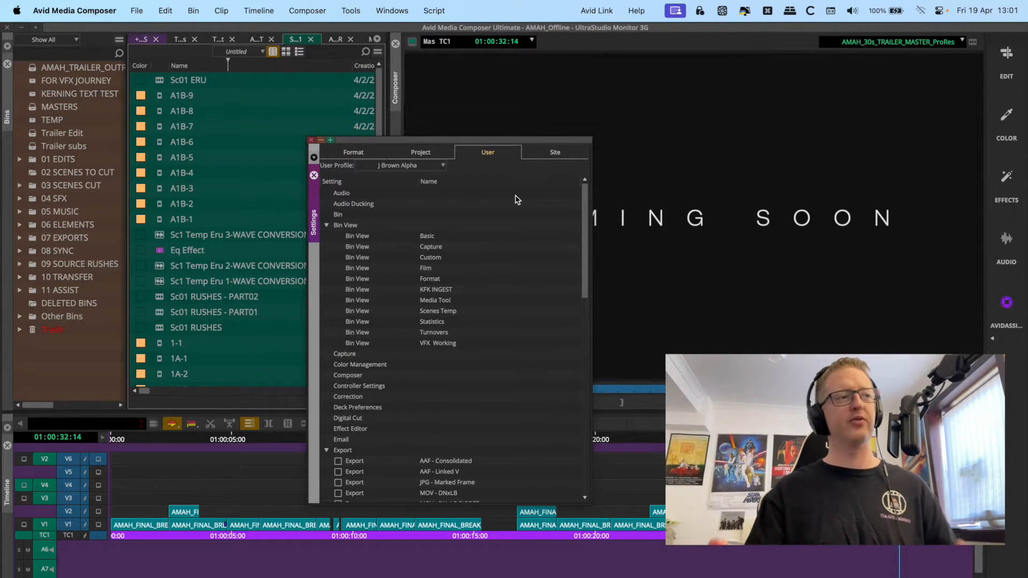
{"action": "key", "text": "k"}
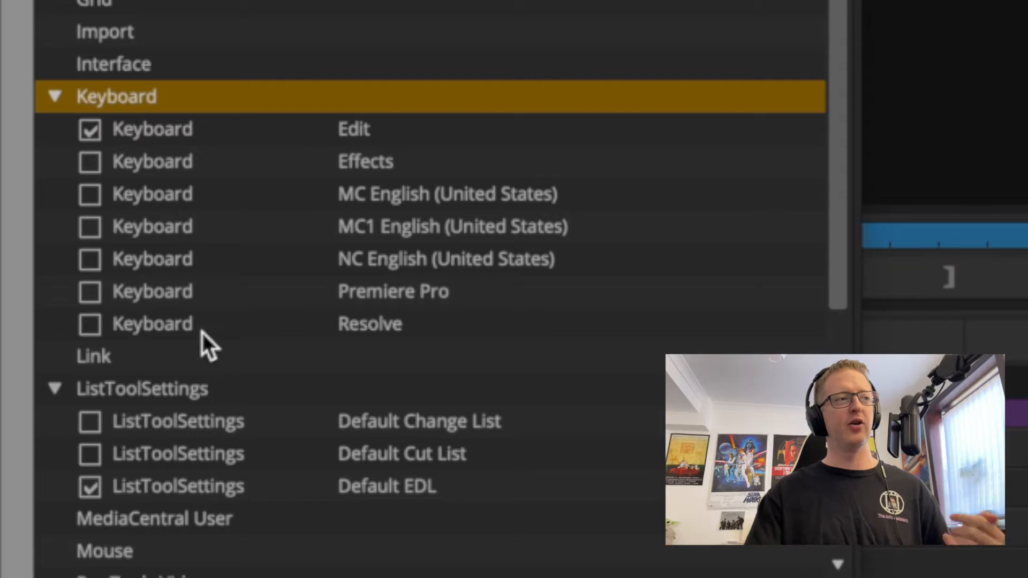
- Look over the keyboard layouts in the user settings, comparing the Edit, Effects, MC English and MC1 English entries
{"action": "left_click", "coordinate": [201, 158]}
{"action": "left_click", "coordinate": [203, 132]}
{"action": "left_click", "coordinate": [198, 161]}
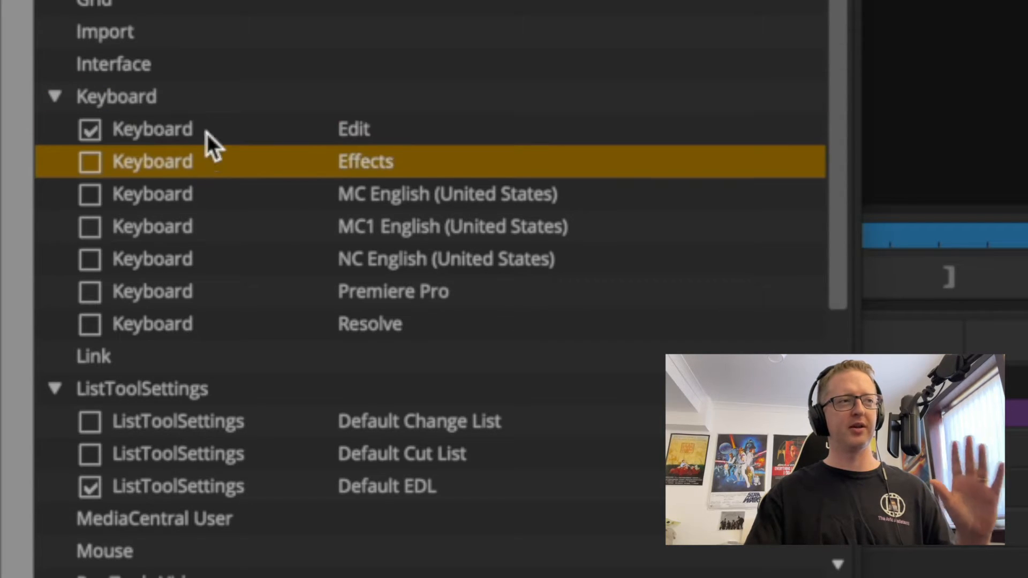
{"action": "left_click", "coordinate": [206, 133]}
{"action": "left_click", "coordinate": [201, 166]}
{"action": "left_click", "coordinate": [223, 193]}
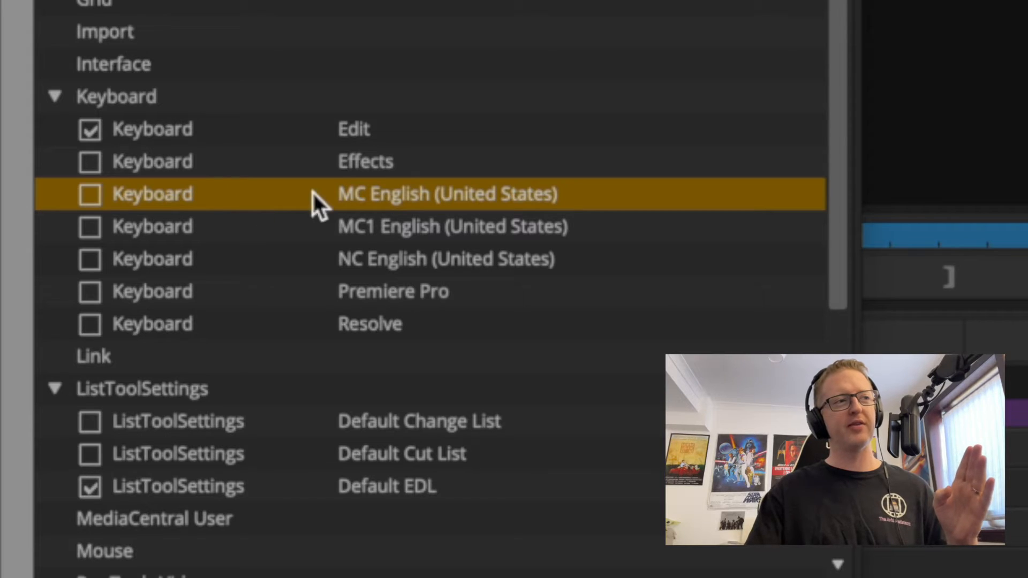
{"action": "left_click", "coordinate": [275, 224]}
{"action": "left_click", "coordinate": [277, 202]}
{"action": "left_click", "coordinate": [274, 219]}
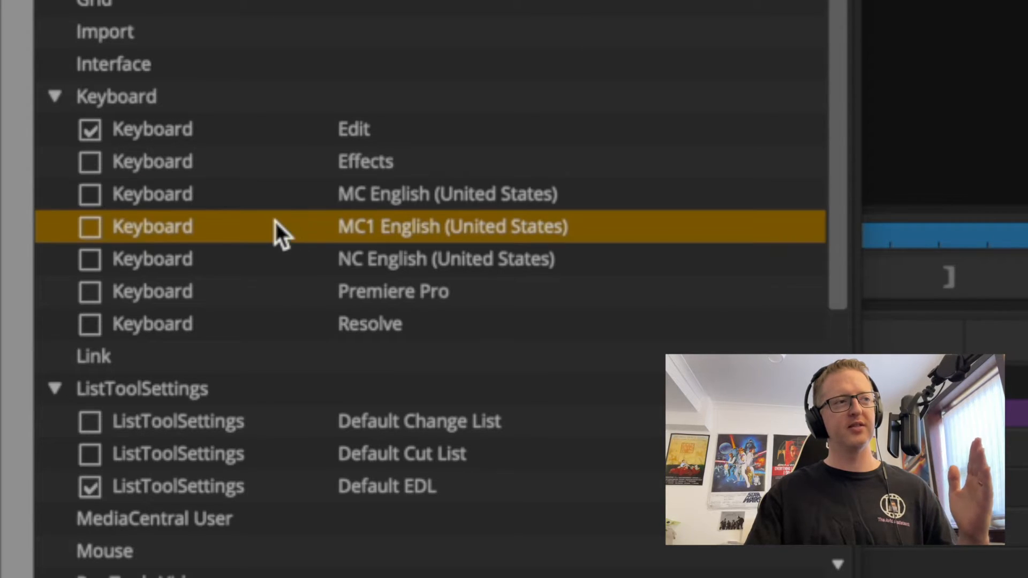
- View the MC English (United States) keyboard layout and close it again
{"action": "left_click", "coordinate": [277, 192]}
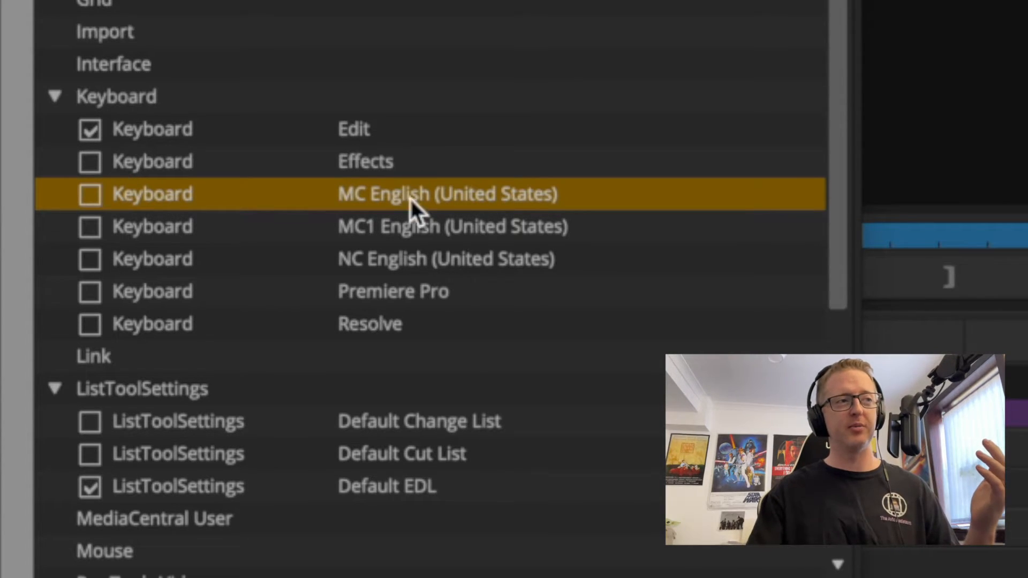
{"action": "double_click", "coordinate": [304, 194]}
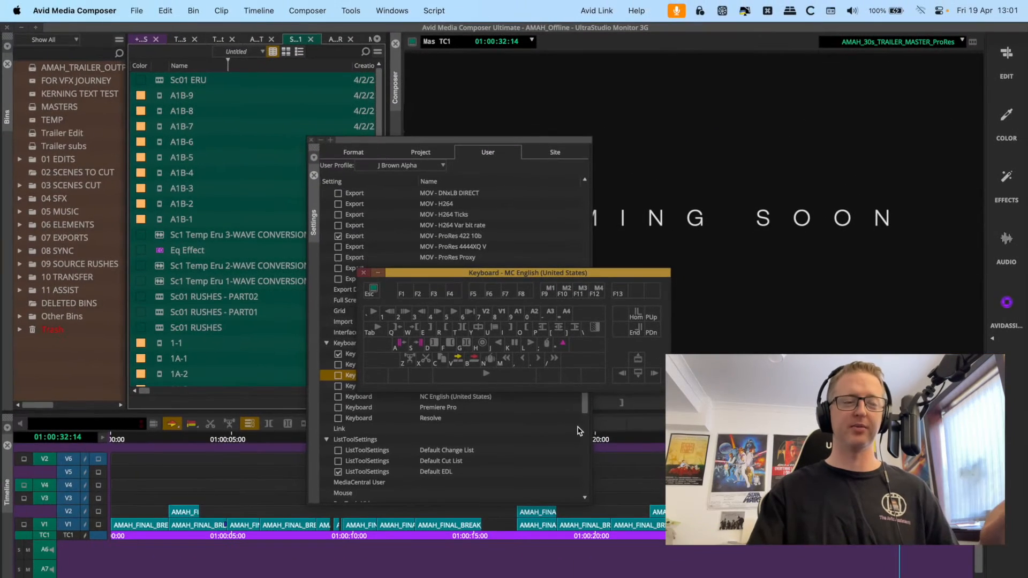
{"action": "left_click", "coordinate": [360, 273]}
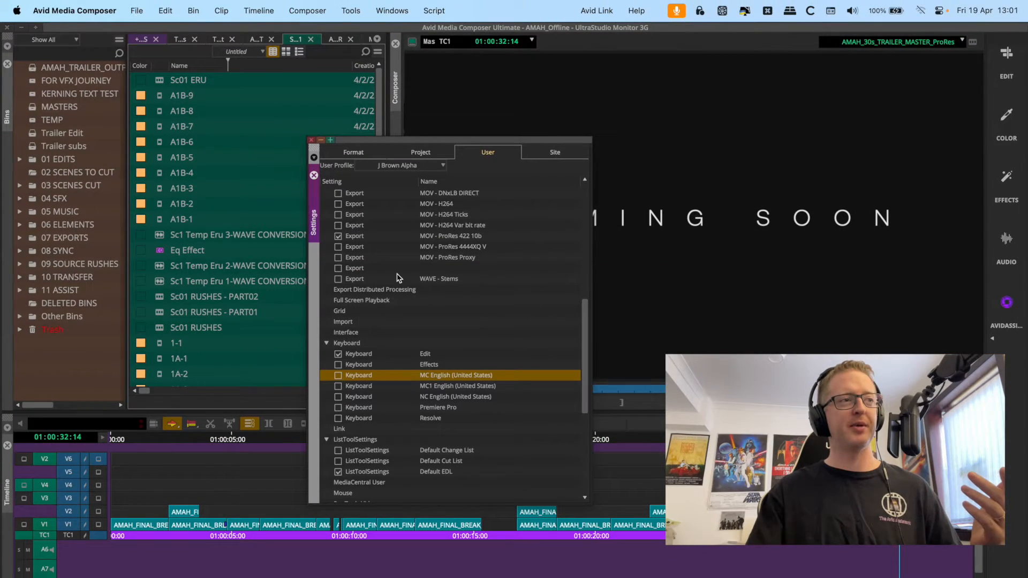
- Open the Edit keyboard layout and check its shifted key assignments
{"action": "left_click", "coordinate": [400, 354]}
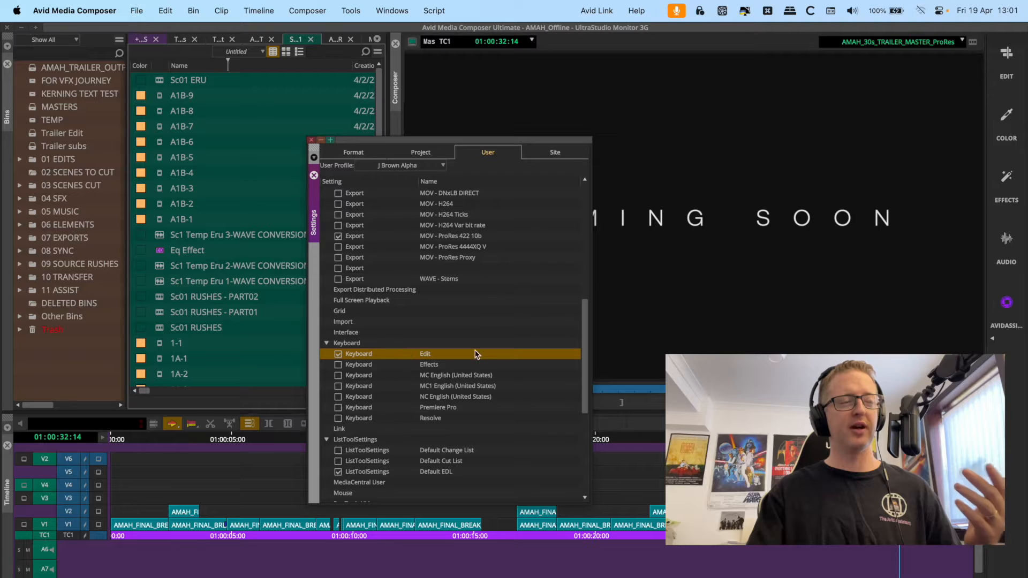
{"action": "double_click", "coordinate": [399, 355]}
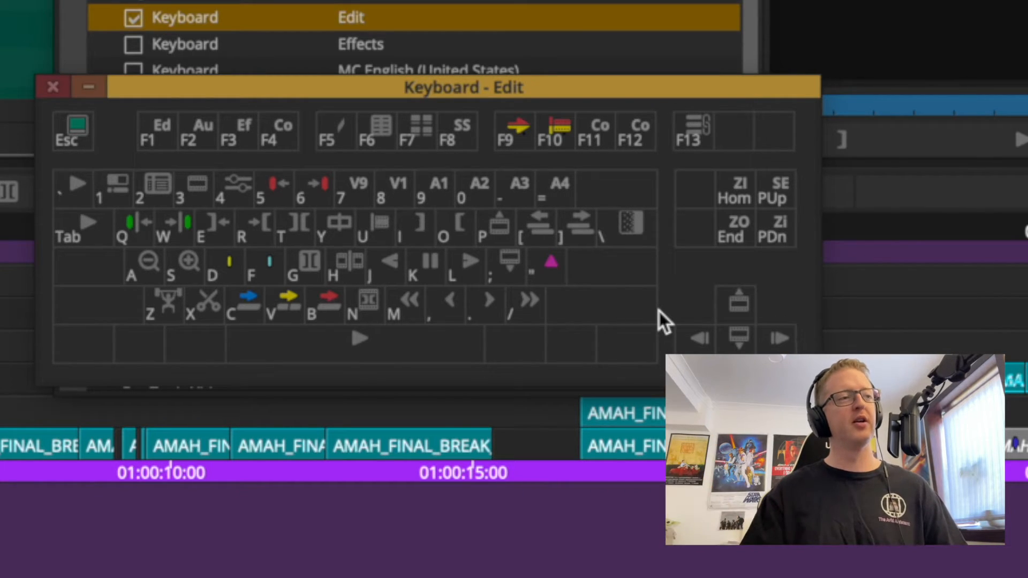
{"action": "key", "text": "shift"}
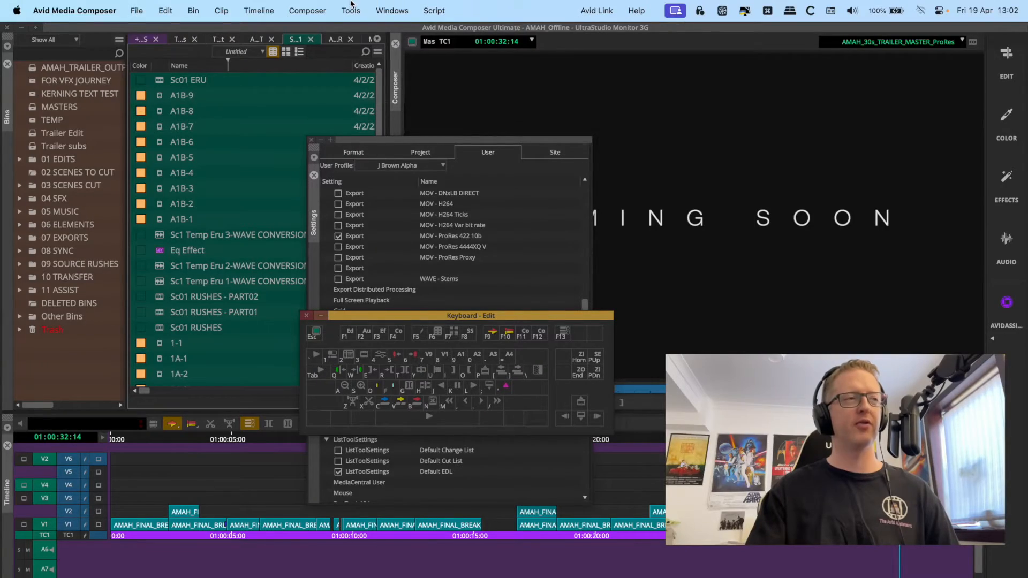
{"action": "left_click", "coordinate": [351, 10]}
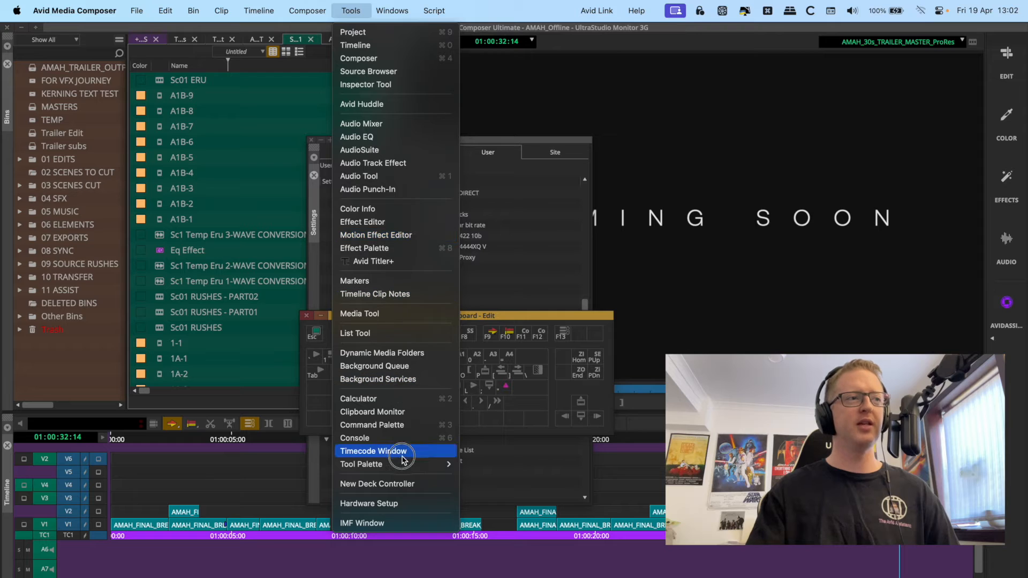
{"action": "left_click", "coordinate": [417, 430]}
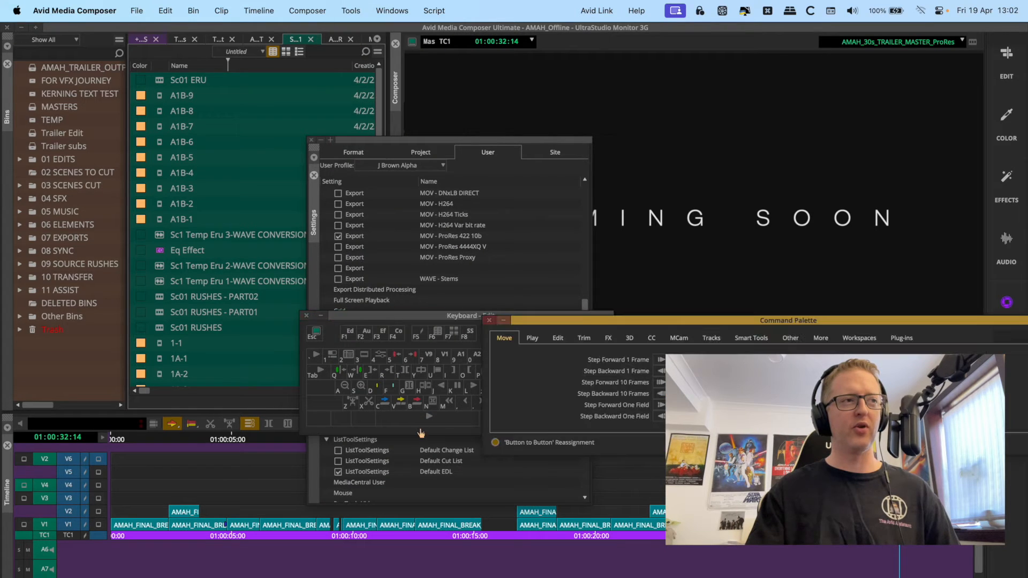
{"action": "left_click", "coordinate": [490, 322]}
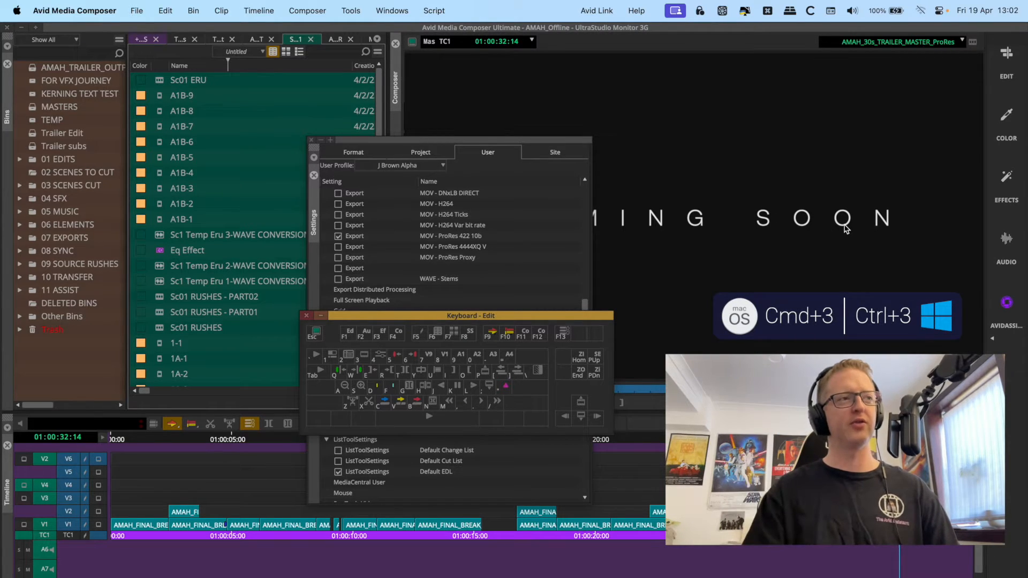
- Open the Command Palette and place it above the Edit keyboard layout so both are fully visible
{"action": "key", "text": "super+3"}
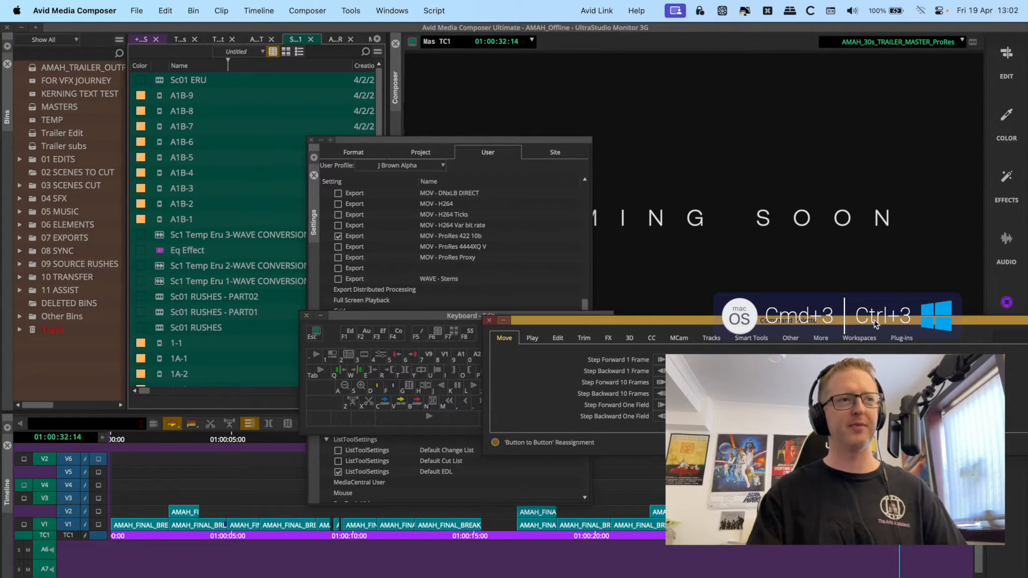
{"action": "left_click_drag", "start_coordinate": [876, 324], "coordinate": [588, 179]}
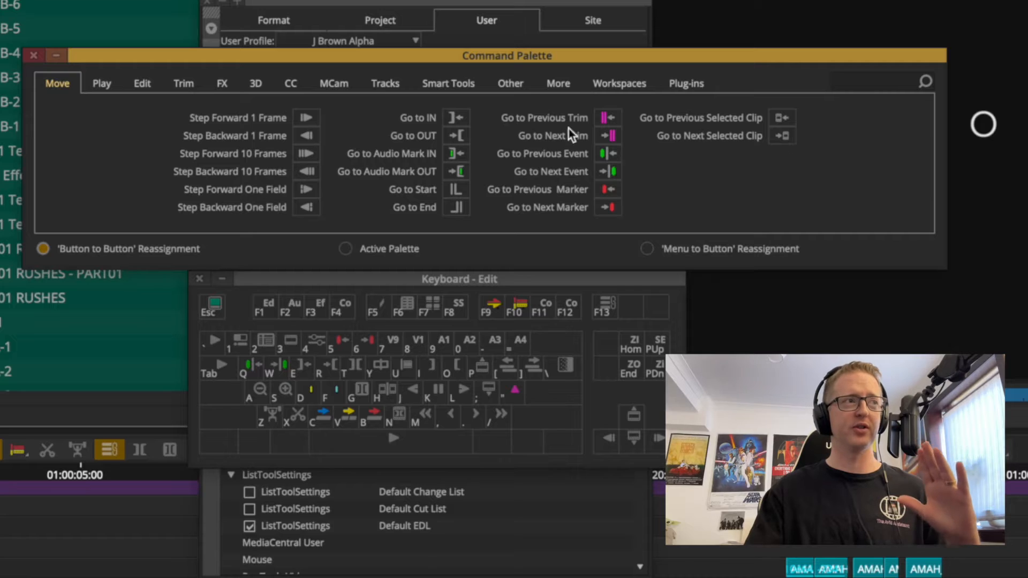
- Look through the Command Palette's categories, including Edit, Trim, Move, MCam, Smart Tools, Other and More, to see which commands can be mapped
{"action": "left_click", "coordinate": [117, 83]}
{"action": "left_click", "coordinate": [145, 82]}
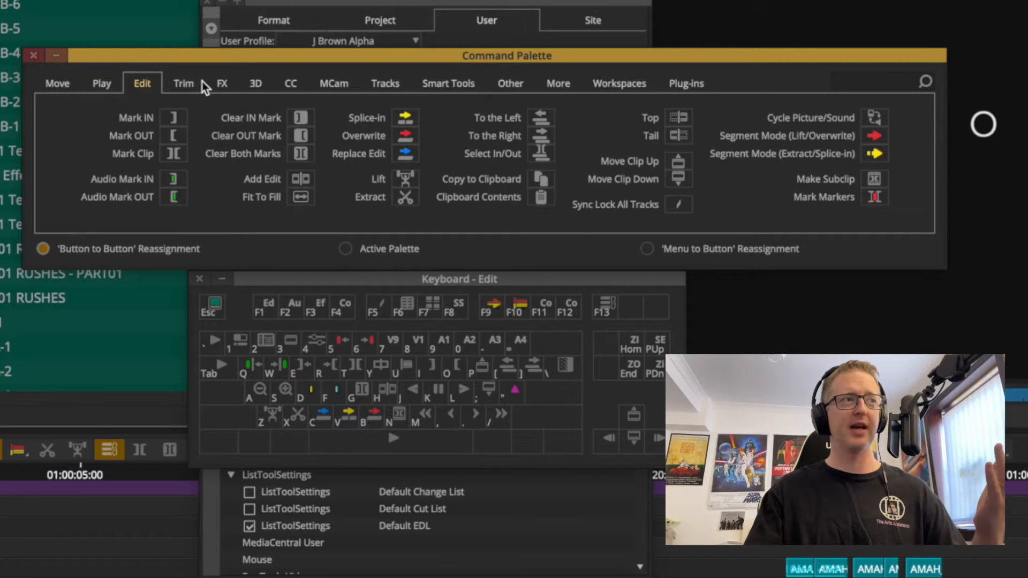
{"action": "left_click", "coordinate": [184, 87]}
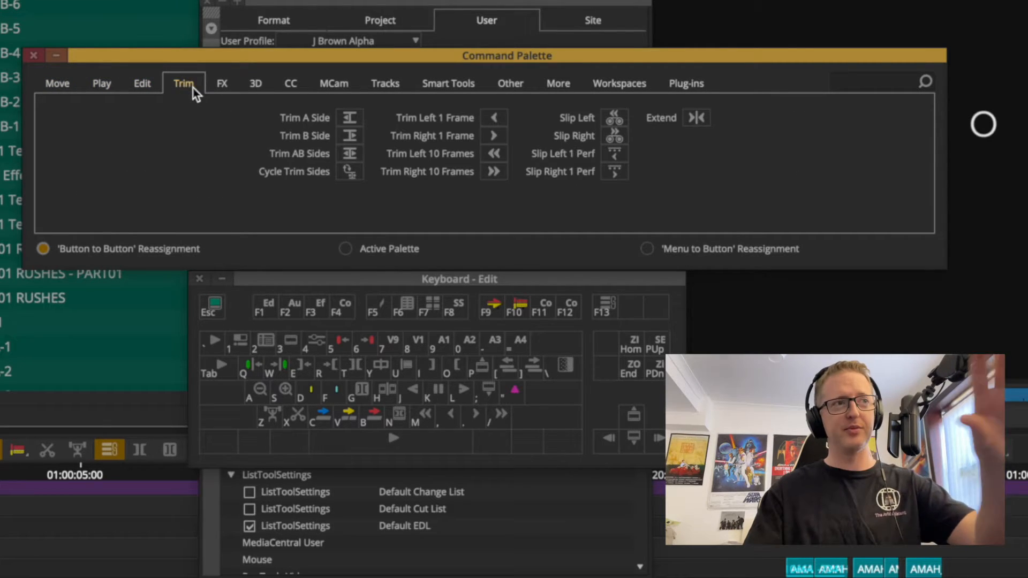
{"action": "left_click", "coordinate": [256, 84]}
{"action": "left_click", "coordinate": [59, 83]}
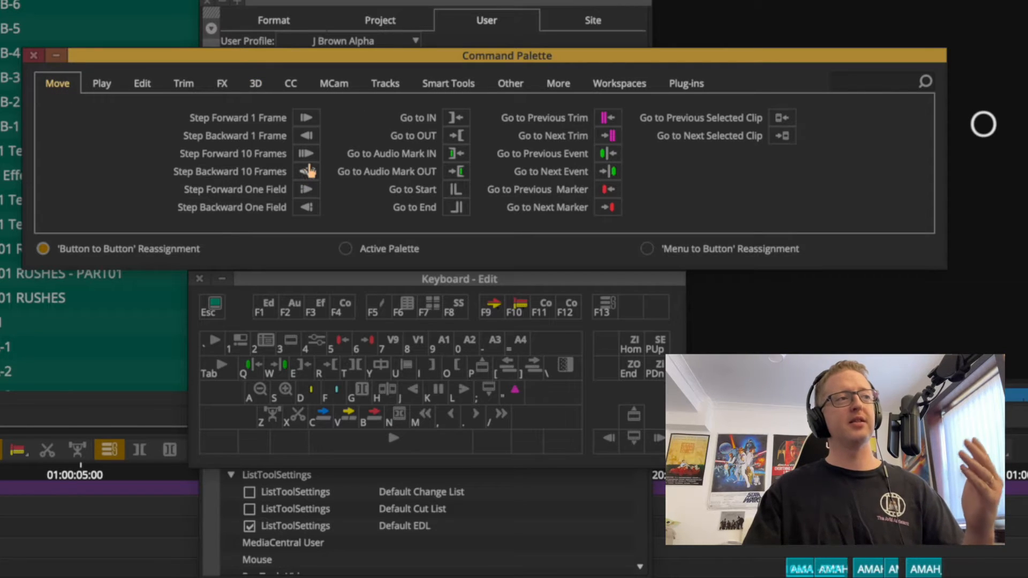
{"action": "mouse_move", "coordinate": [309, 171]}
{"action": "left_mouse_down"}
{"action": "mouse_move", "coordinate": [298, 236]}
{"action": "mouse_move", "coordinate": [312, 367]}
{"action": "mouse_move", "coordinate": [548, 385]}
{"action": "mouse_move", "coordinate": [311, 294]}
{"action": "mouse_move", "coordinate": [238, 127]}
{"action": "left_mouse_up"}
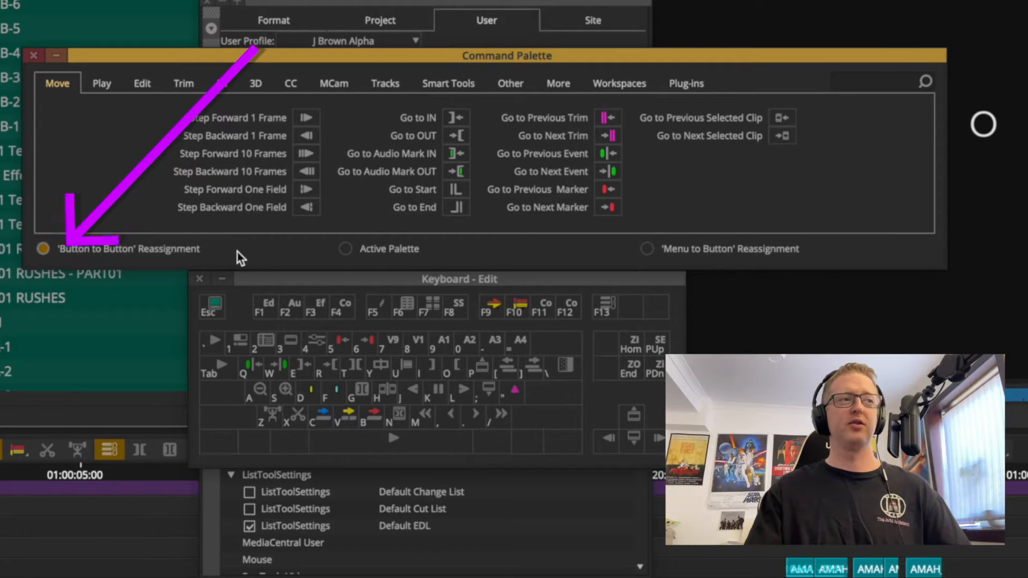
{"action": "left_click", "coordinate": [334, 84]}
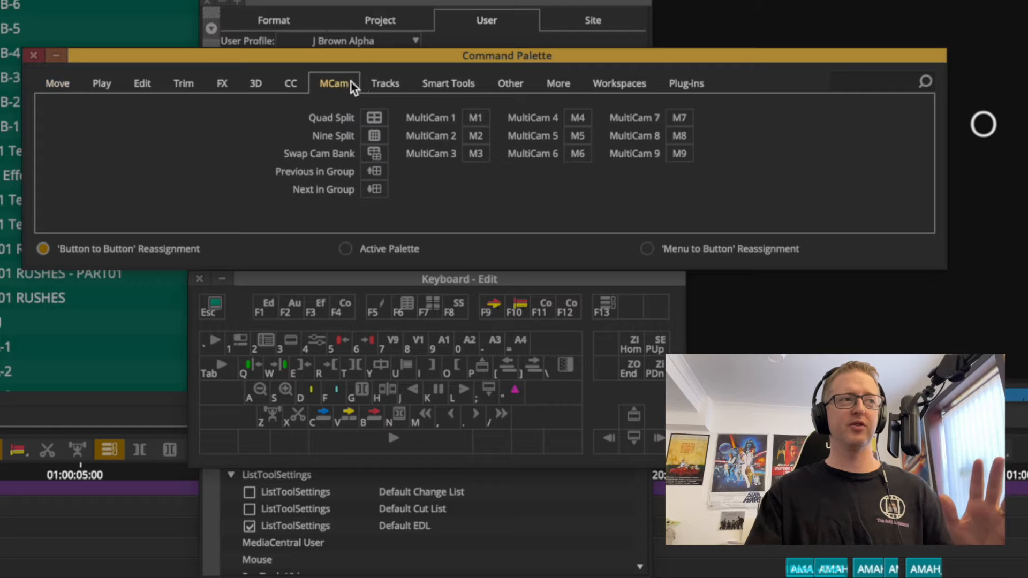
{"action": "left_click", "coordinate": [474, 84]}
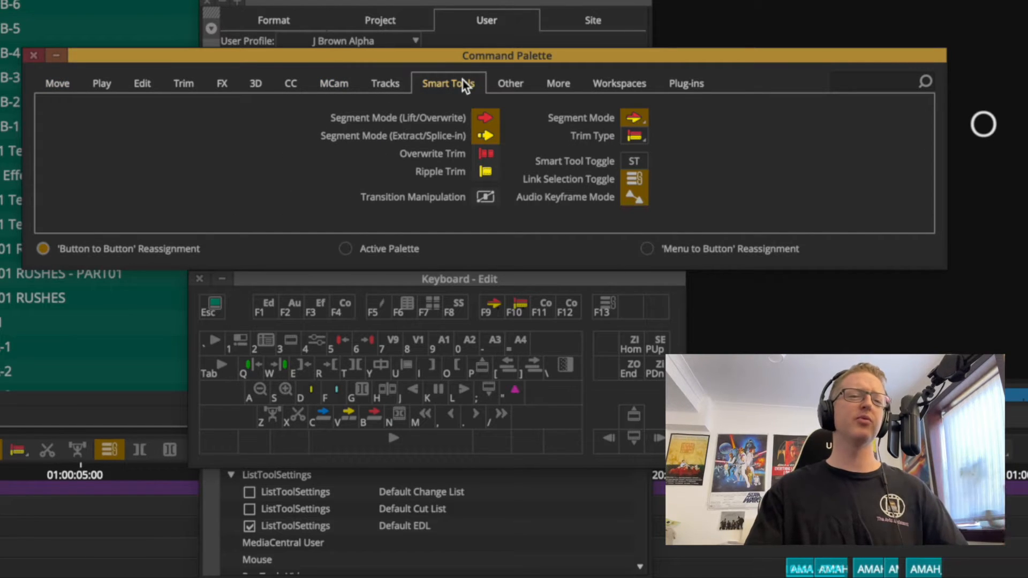
{"action": "left_click", "coordinate": [507, 81]}
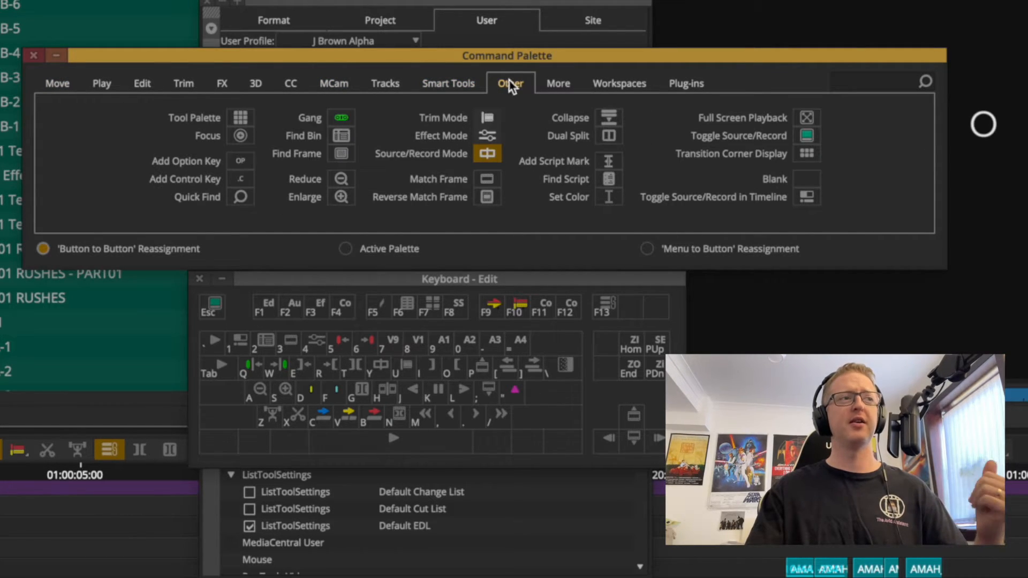
{"action": "left_click", "coordinate": [555, 85]}
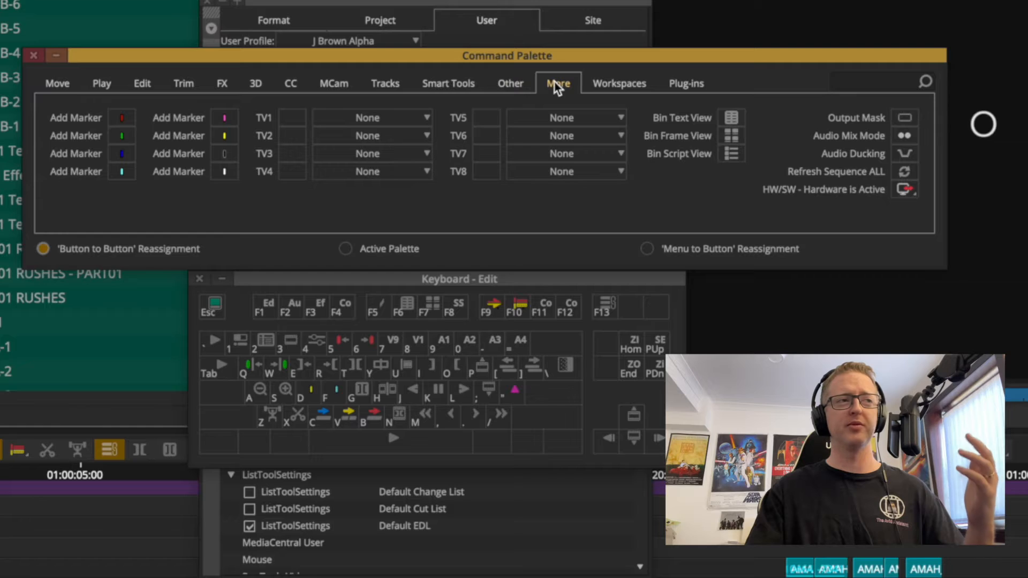
{"action": "left_click", "coordinate": [592, 86]}
{"action": "left_click", "coordinate": [467, 85]}
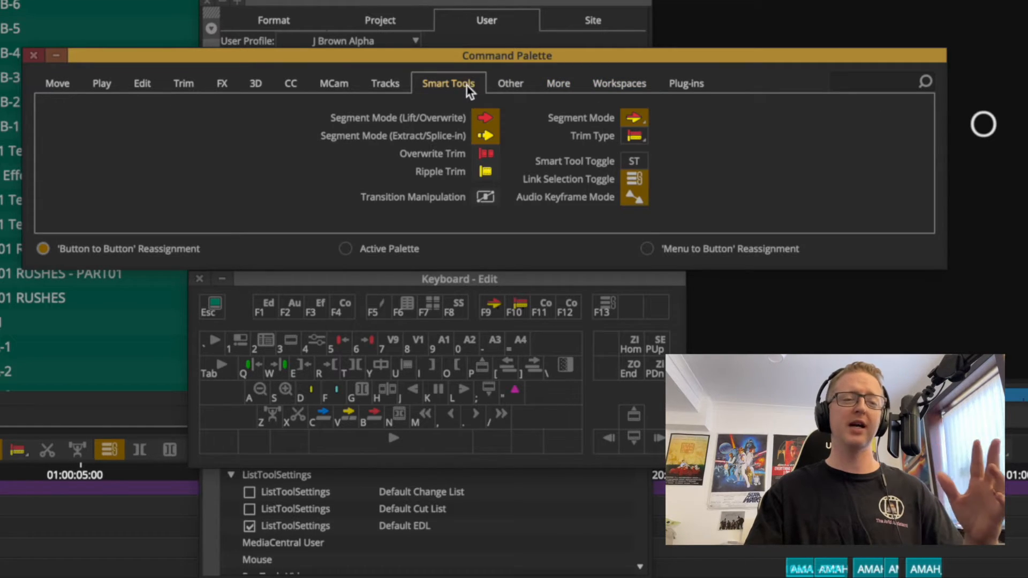
- Search the Command Palette for "splice", choose the Splice-in suggestion and clear the search
{"action": "left_click", "coordinate": [875, 79]}
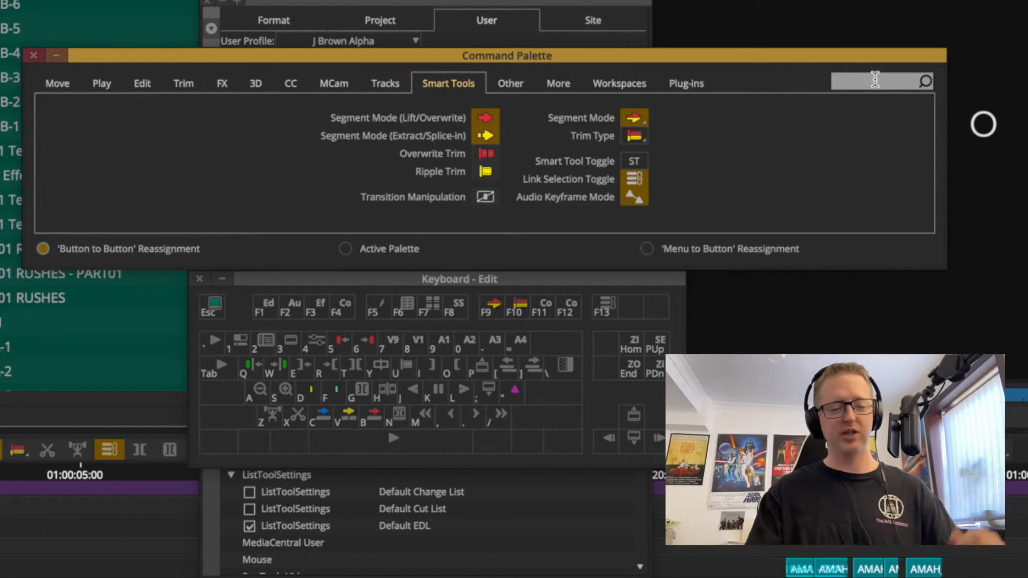
{"action": "type", "text": "splice"}
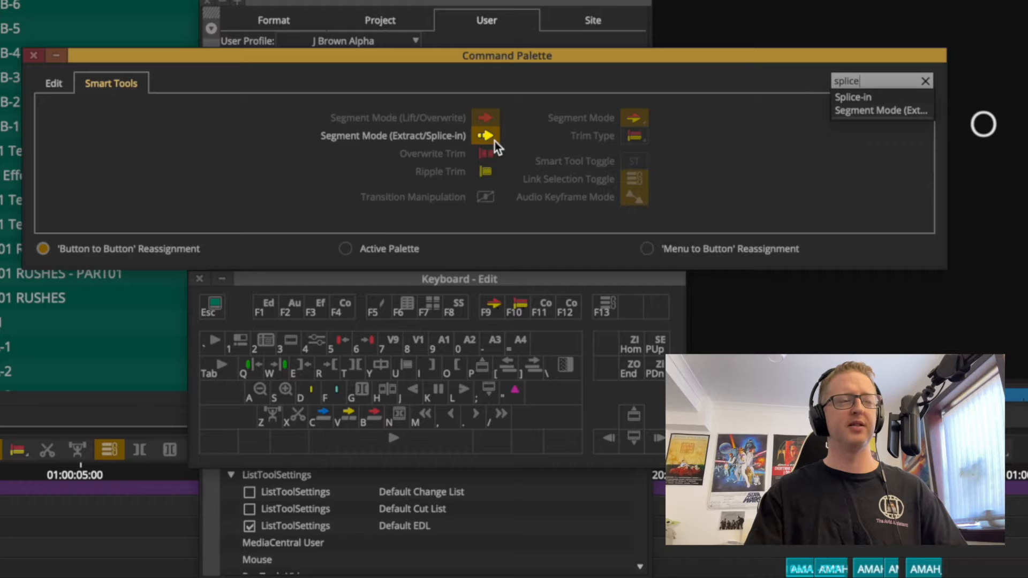
{"action": "left_click", "coordinate": [853, 97]}
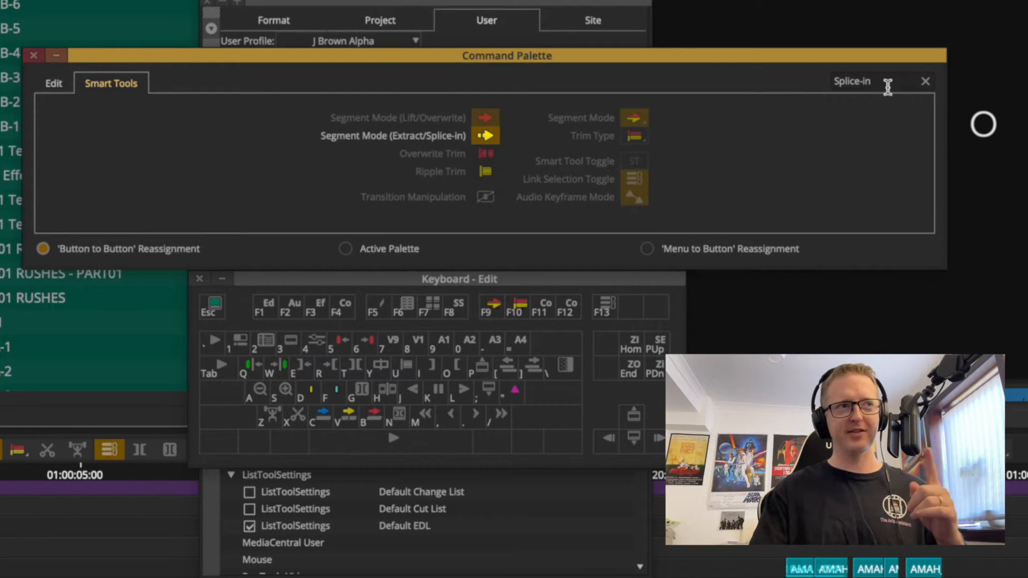
{"action": "left_click", "coordinate": [930, 82]}
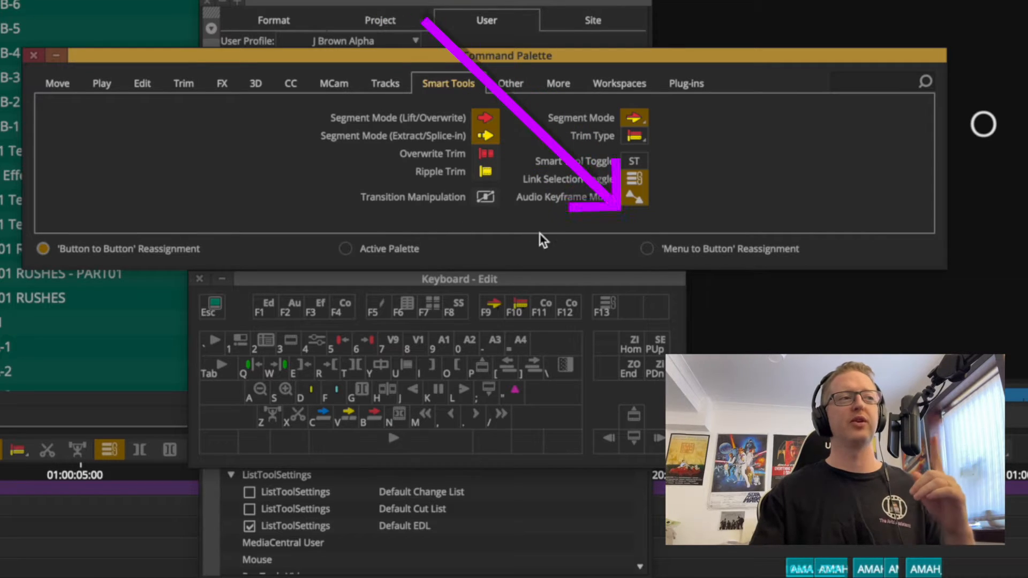
- Switch the Command Palette to 'Menu to Button' Reassignment and select the shifted Z key in the Edit keyboard layout as the target
{"action": "left_click", "coordinate": [719, 252]}
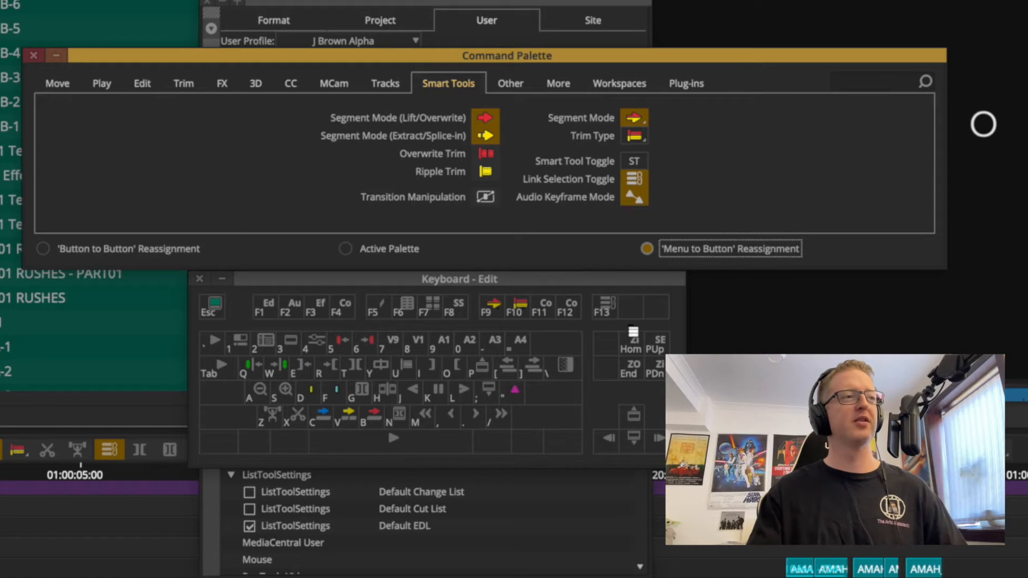
{"action": "key", "text": "shift"}
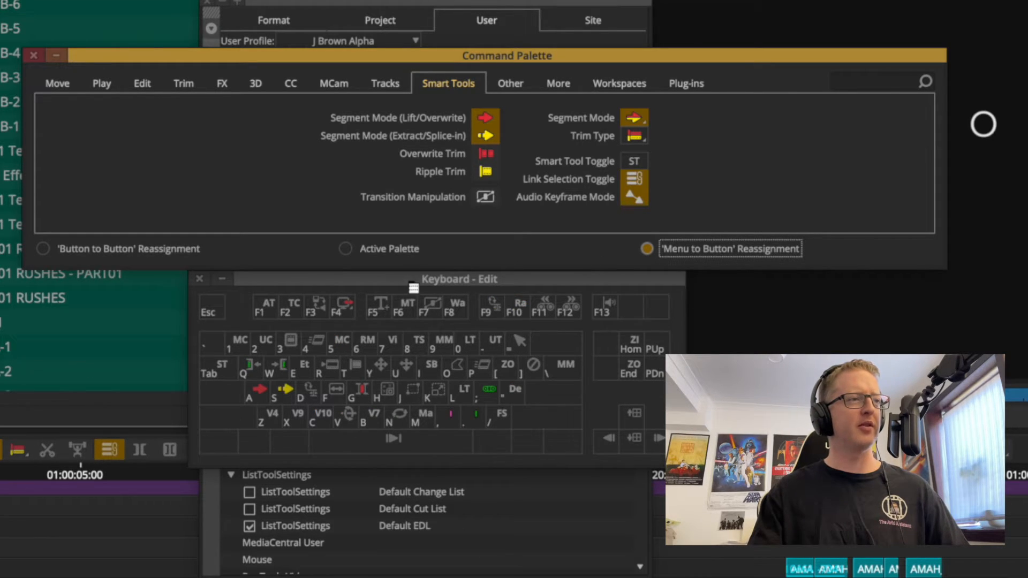
{"action": "left_click", "coordinate": [265, 422]}
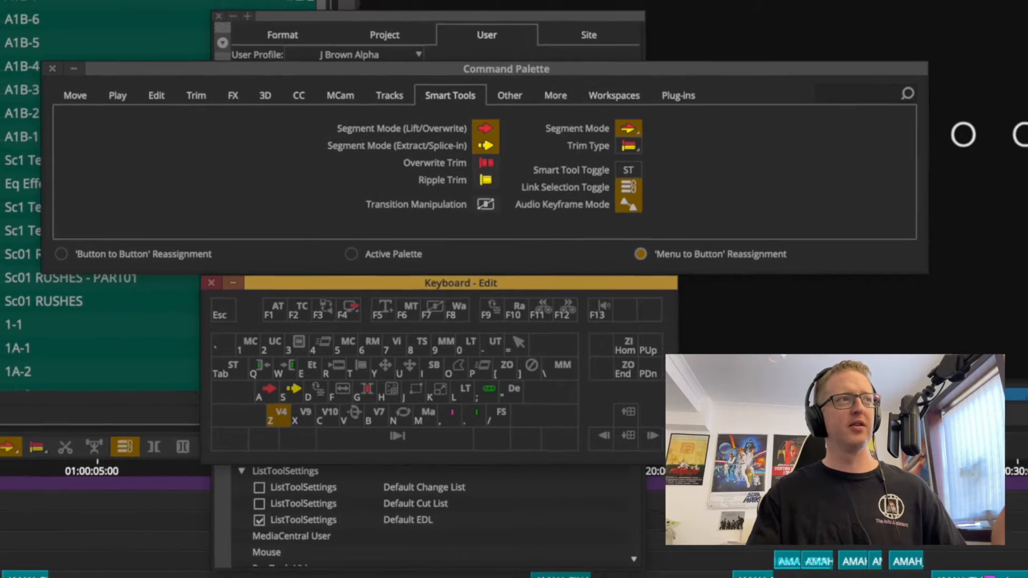
- Look through the Timeline and bin options menus for commands that can be mapped to a key
{"action": "left_click", "coordinate": [221, 9]}
{"action": "mouse_move", "coordinate": [368, 6]}
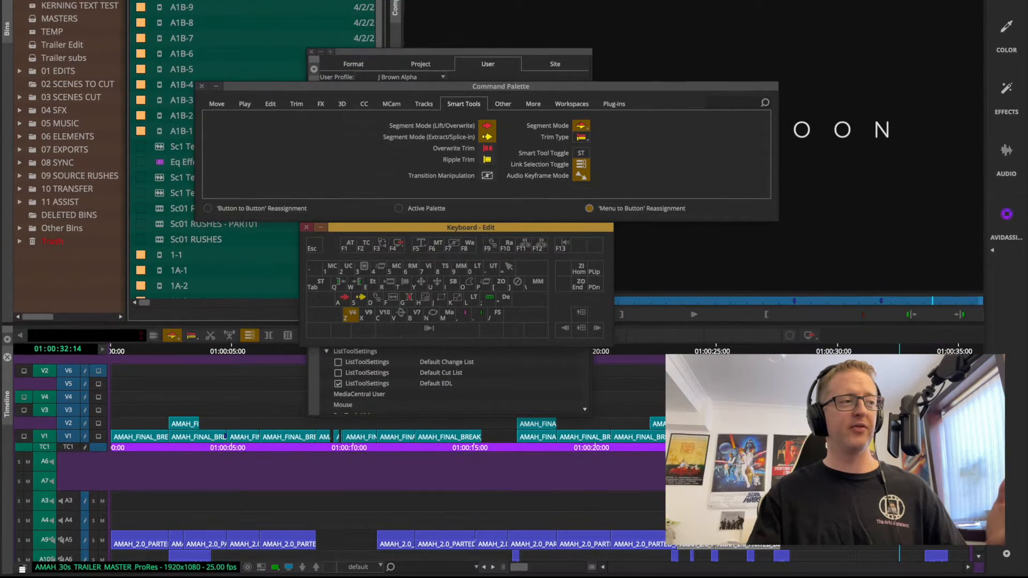
{"action": "left_click", "coordinate": [23, 568]}
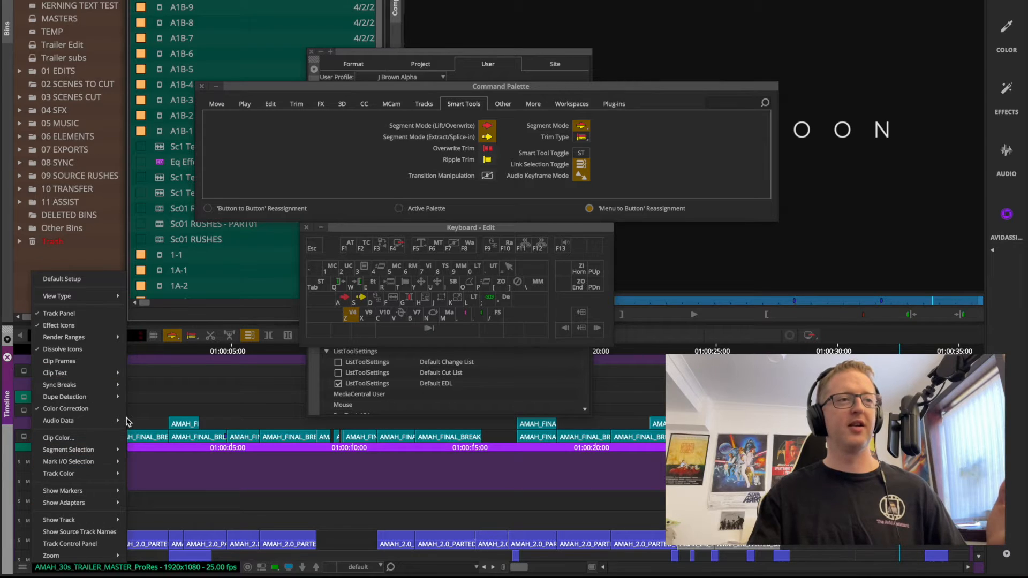
{"action": "left_click", "coordinate": [378, 3]}
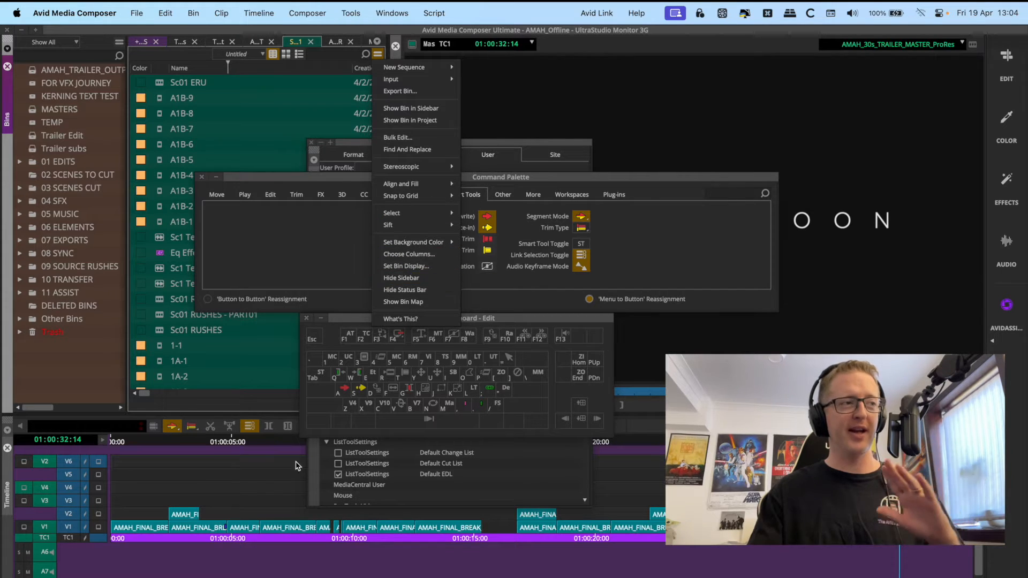
{"action": "left_click", "coordinate": [7, 430]}
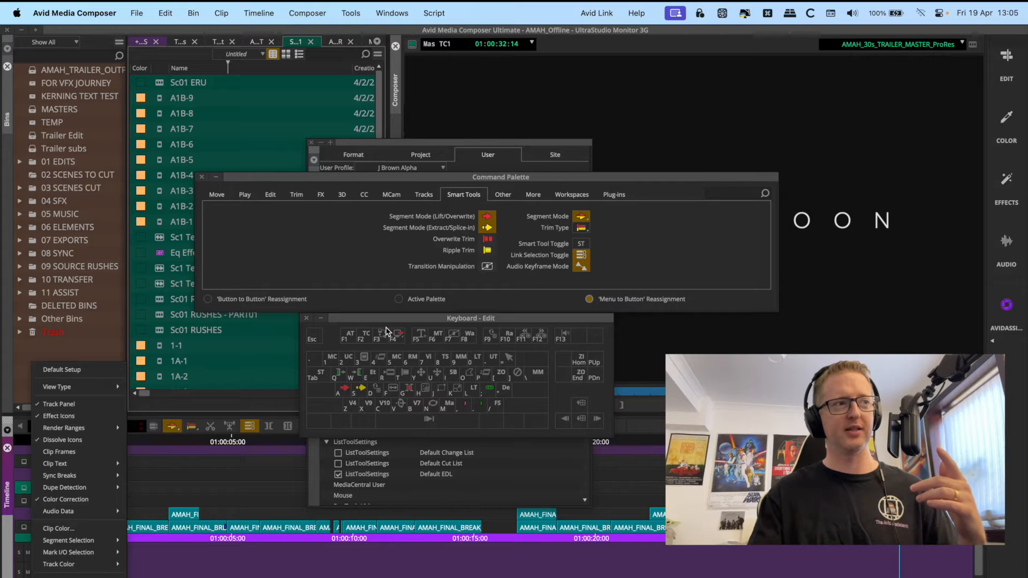
- Map the Timeline's Track Control Panel command to the shifted Z key in the Edit keyboard layout
{"action": "left_click", "coordinate": [387, 322]}
{"action": "left_click_drag", "start_coordinate": [360, 418], "coordinate": [355, 406]}
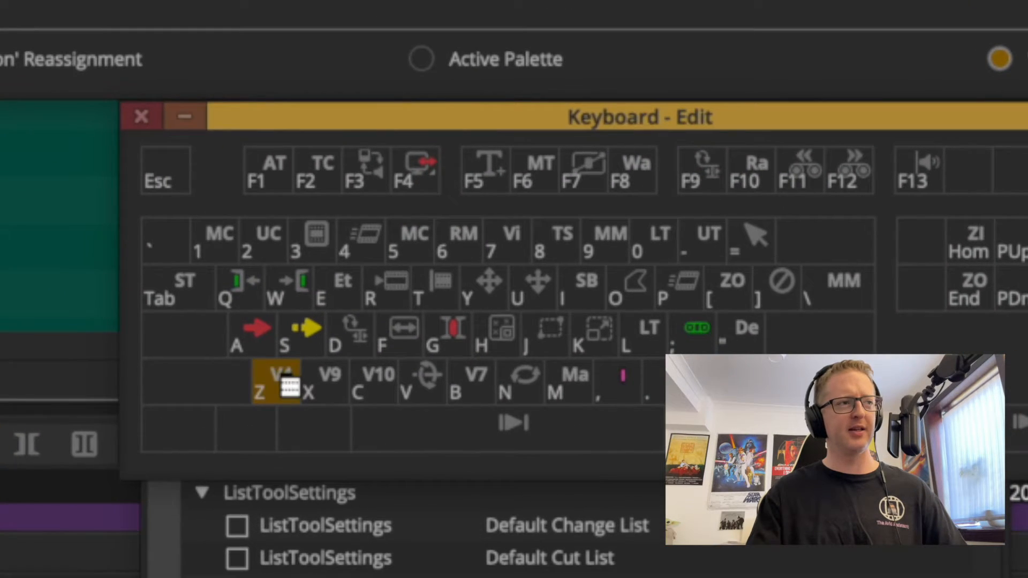
{"action": "left_click_drag", "start_coordinate": [289, 386], "coordinate": [287, 384]}
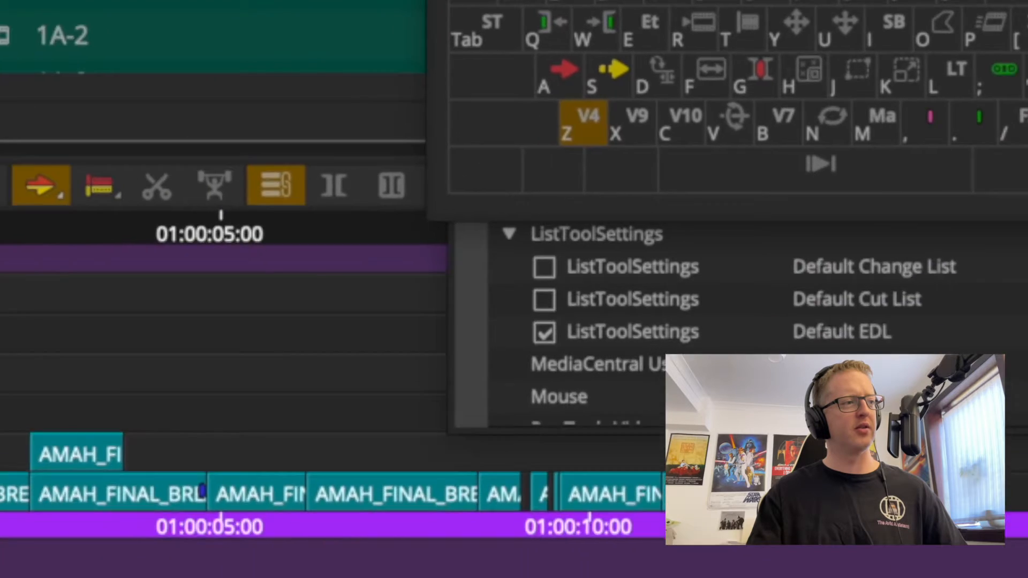
{"action": "left_click", "coordinate": [23, 557]}
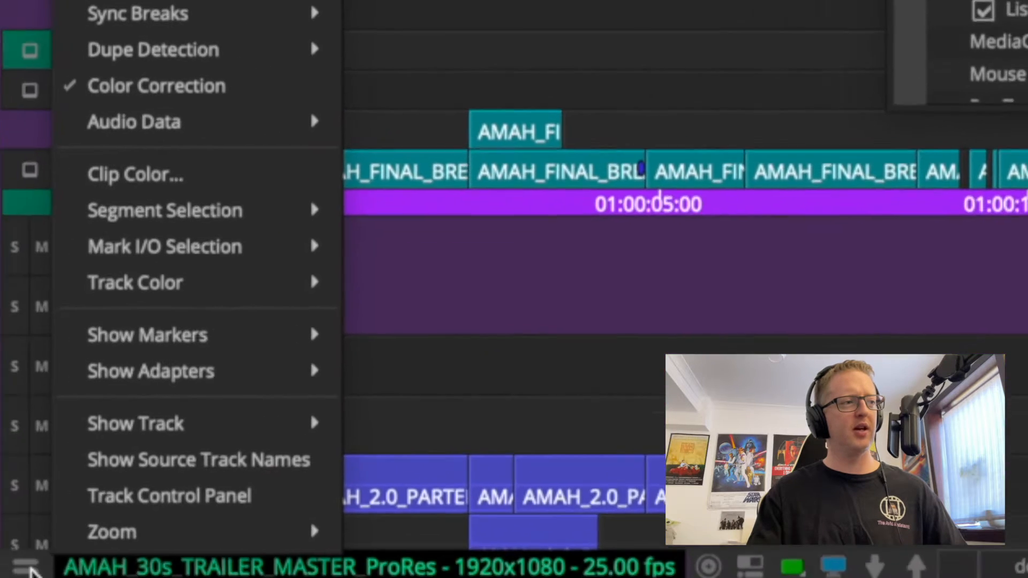
{"action": "left_click", "coordinate": [294, 487]}
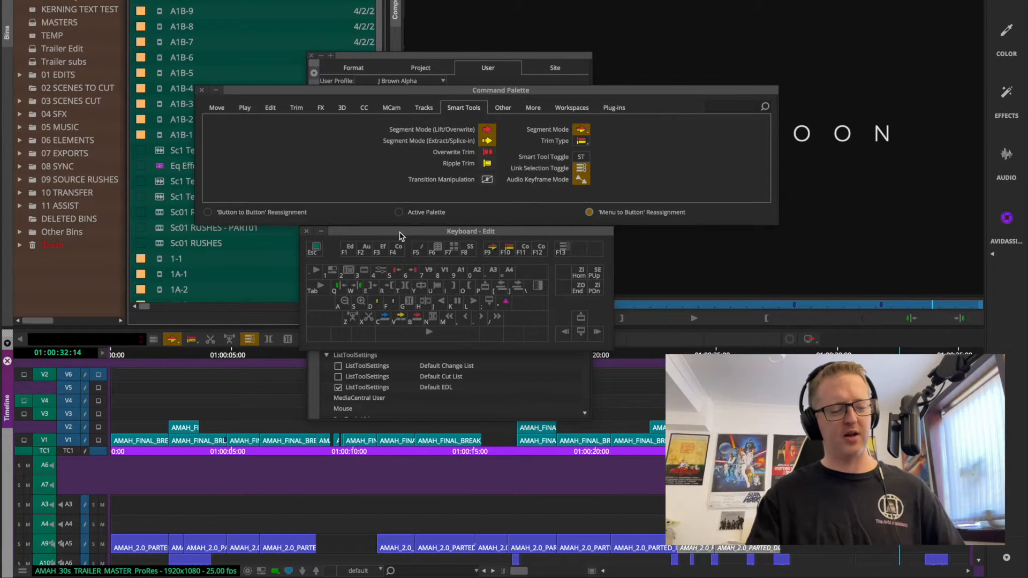
- Compare the normal and shifted key assignments in the Edit keyboard layout to check the Z key's new mapping
{"action": "left_click", "coordinate": [401, 234]}
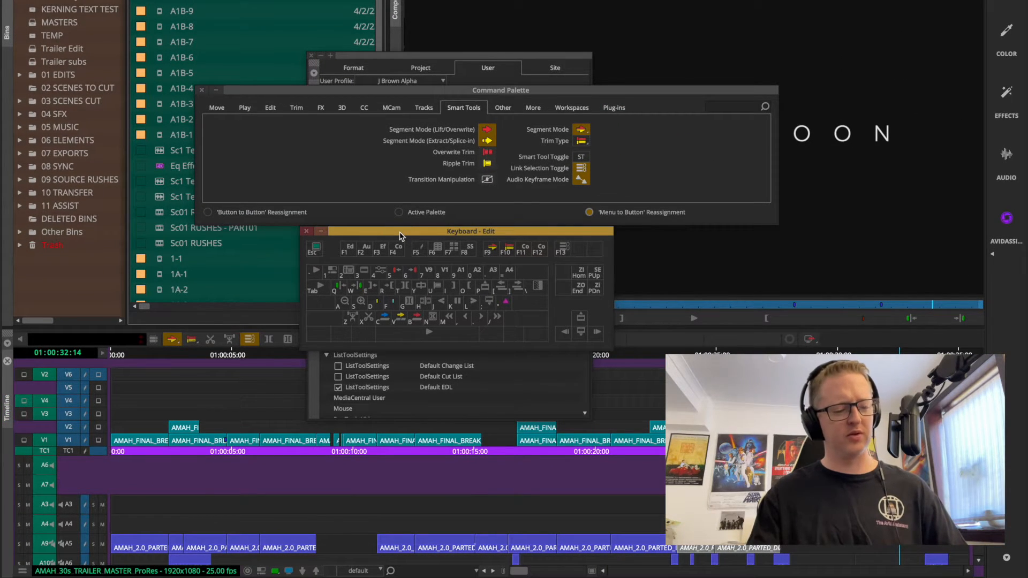
{"action": "key", "text": "shift"}
{"action": "key", "text": "shift"}
{"action": "key", "text": "shift"}
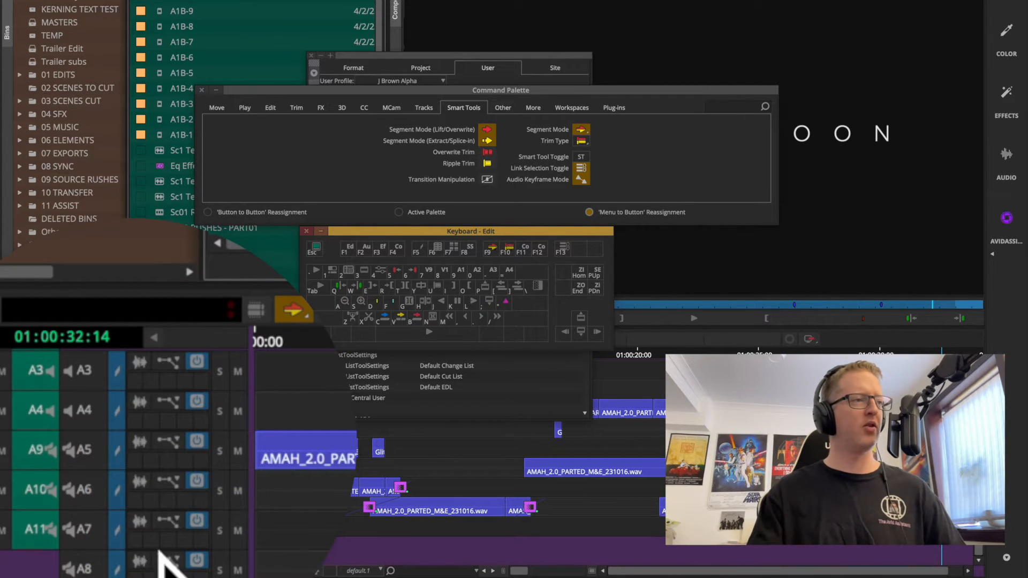
{"action": "key", "text": "shift"}
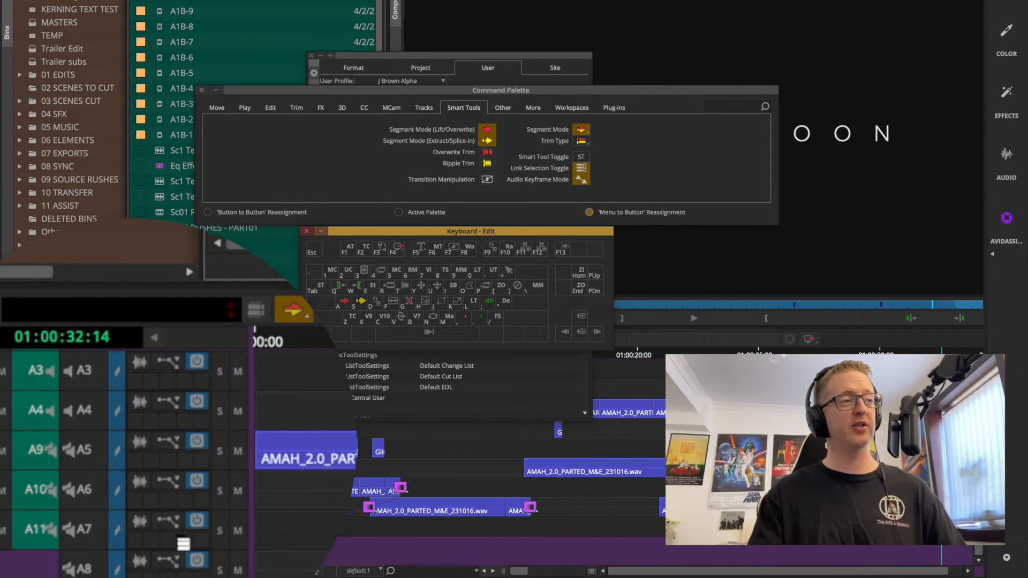
{"action": "key", "text": "shift"}
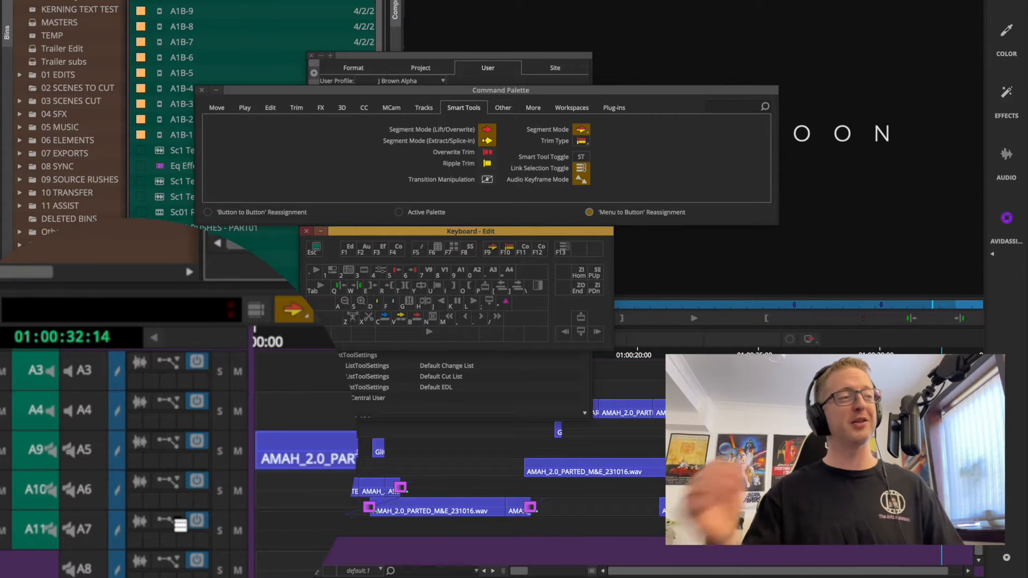
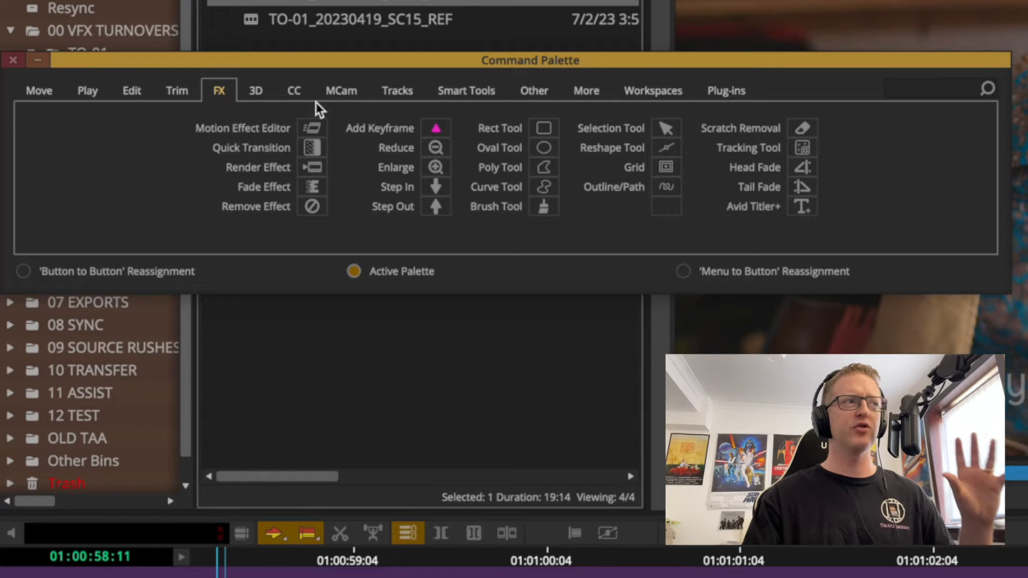
- Review the 3D category of the Command Palette and close the palette
{"action": "left_click", "coordinate": [252, 92]}
{"action": "left_click", "coordinate": [236, 90]}
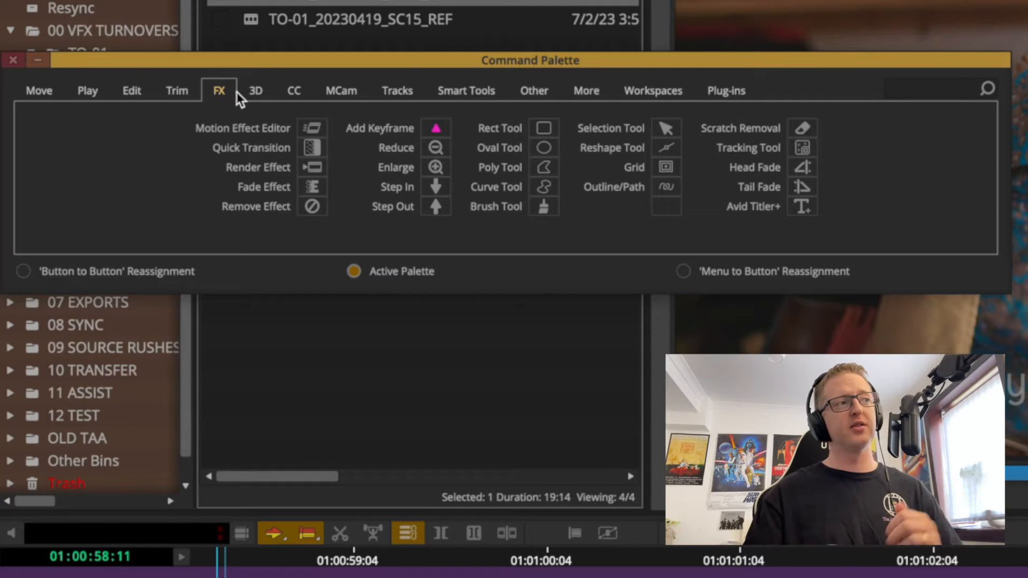
{"action": "left_click", "coordinate": [247, 91]}
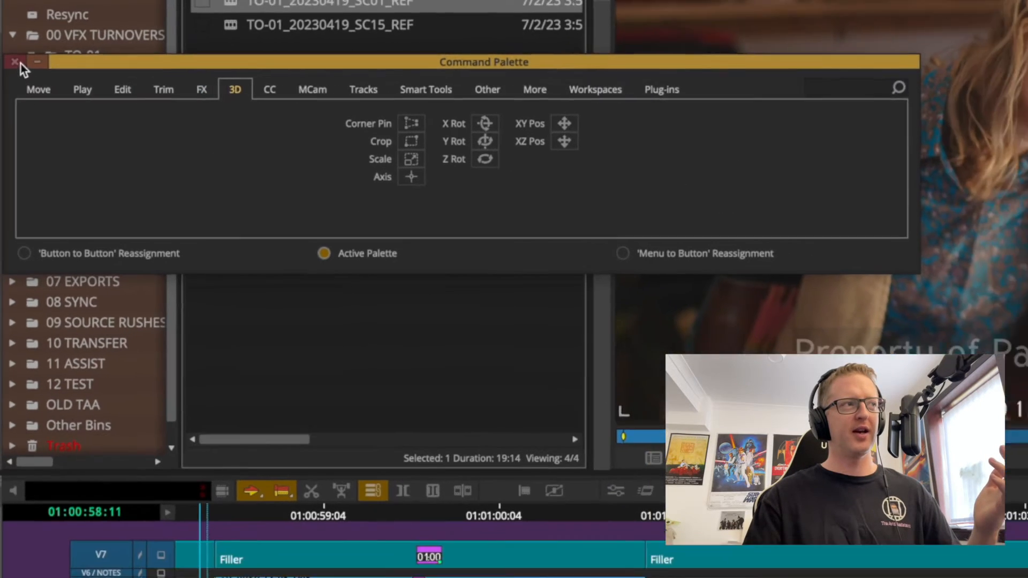
{"action": "left_click", "coordinate": [13, 60]}
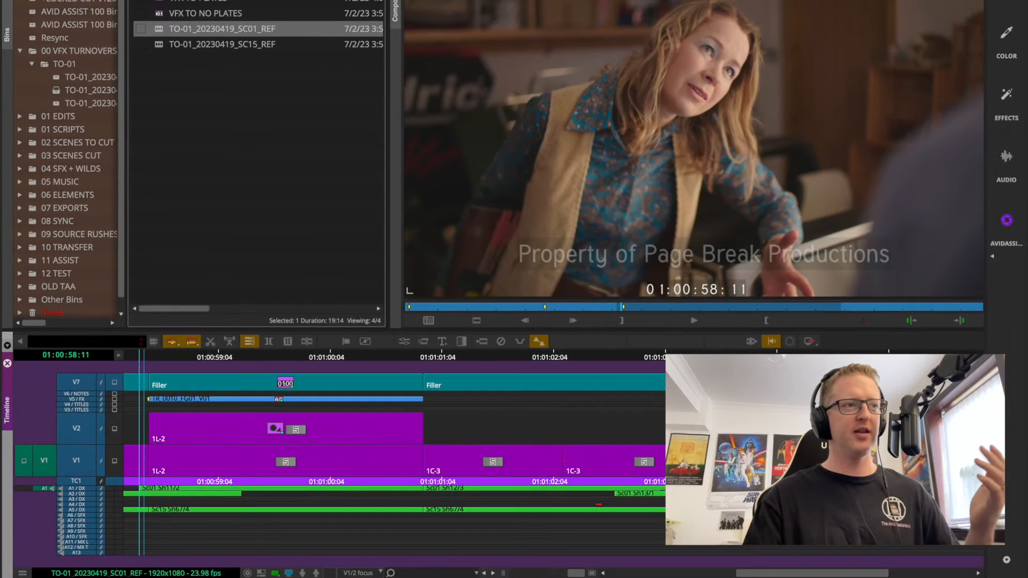
- Park on the last visible 1C-3 clip on V1 at 01:01:02:17 and open its 3DWarp effect in the Effect Editor
{"action": "left_click", "coordinate": [618, 364]}
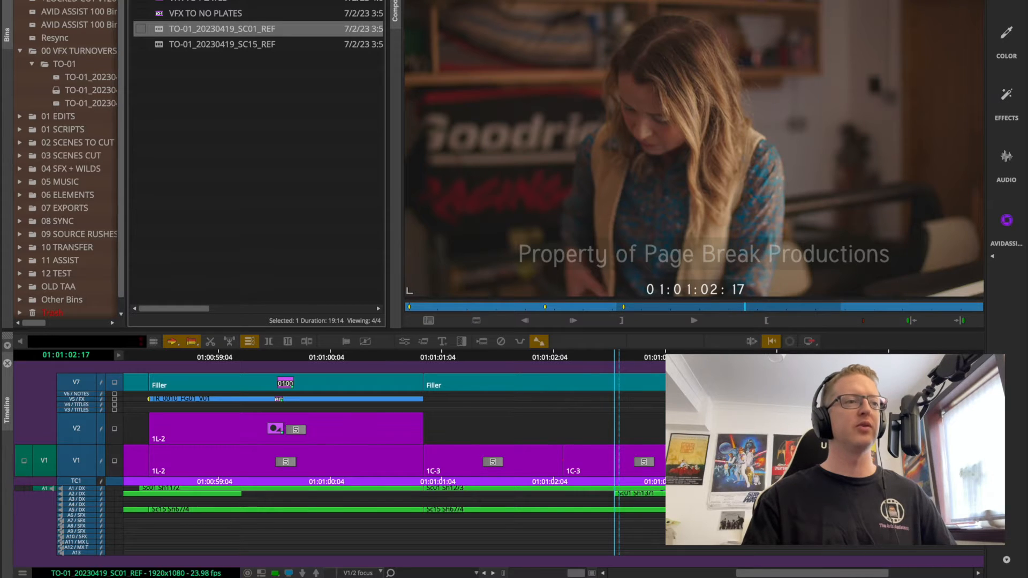
{"action": "left_click", "coordinate": [635, 460]}
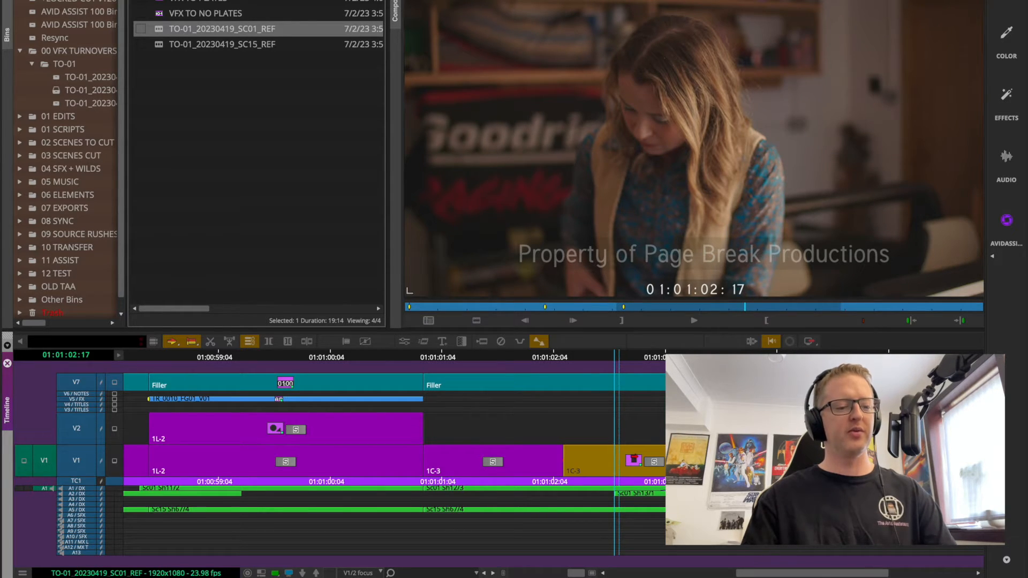
{"action": "double_click", "coordinate": [635, 459]}
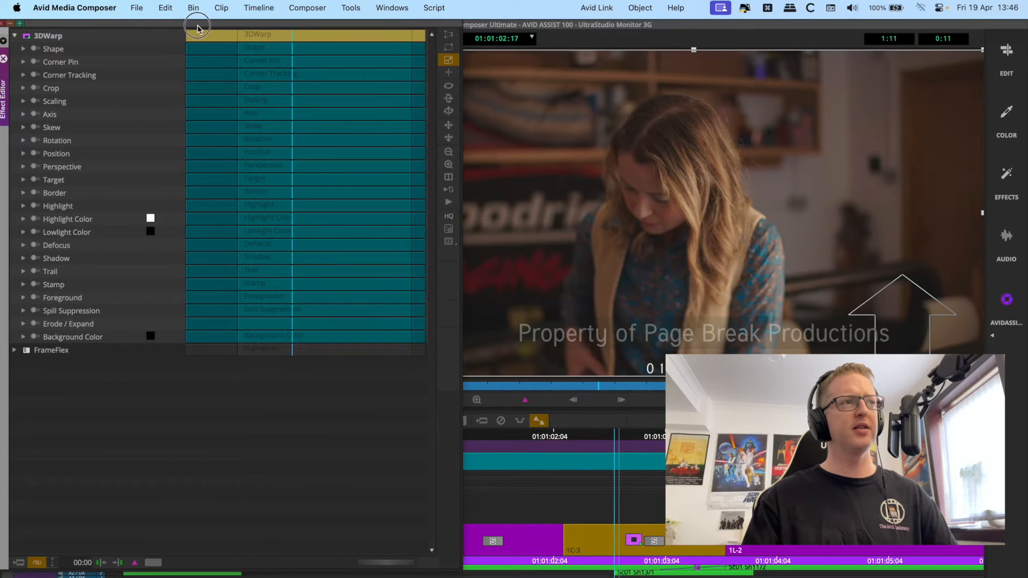
{"action": "left_click_drag", "start_coordinate": [197, 27], "coordinate": [212, 74]}
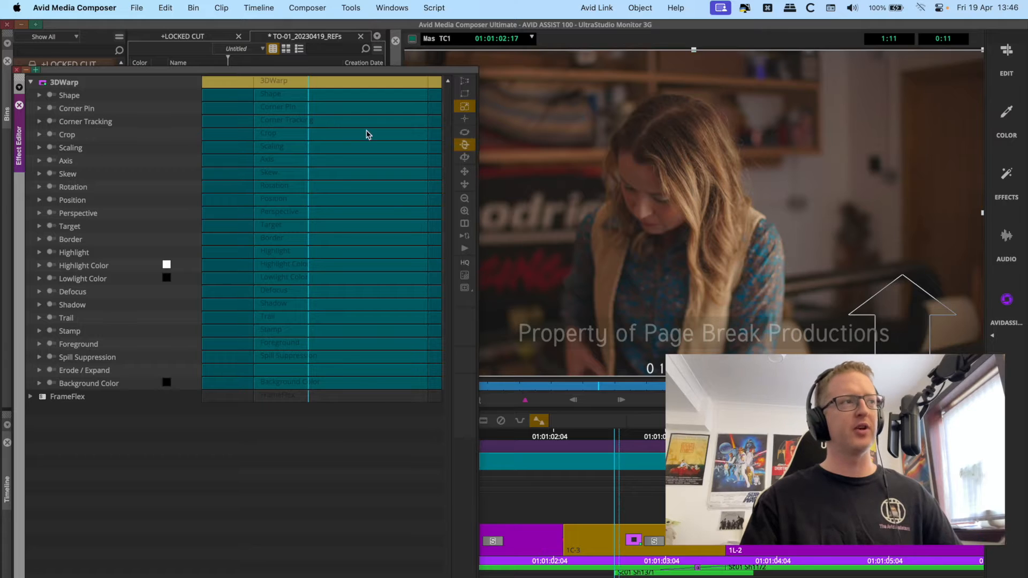
- Expand the 3DWarp's Crop parameters, activate the Crop tool and move the Effect Editor clear of the picture
{"action": "left_click", "coordinate": [39, 134]}
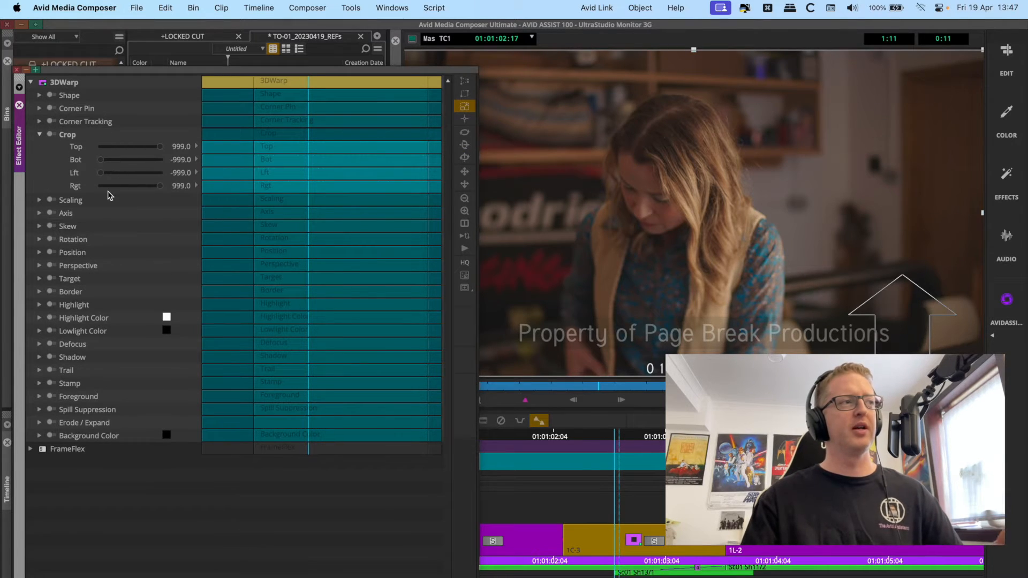
{"action": "left_click_drag", "start_coordinate": [161, 147], "coordinate": [226, 154]}
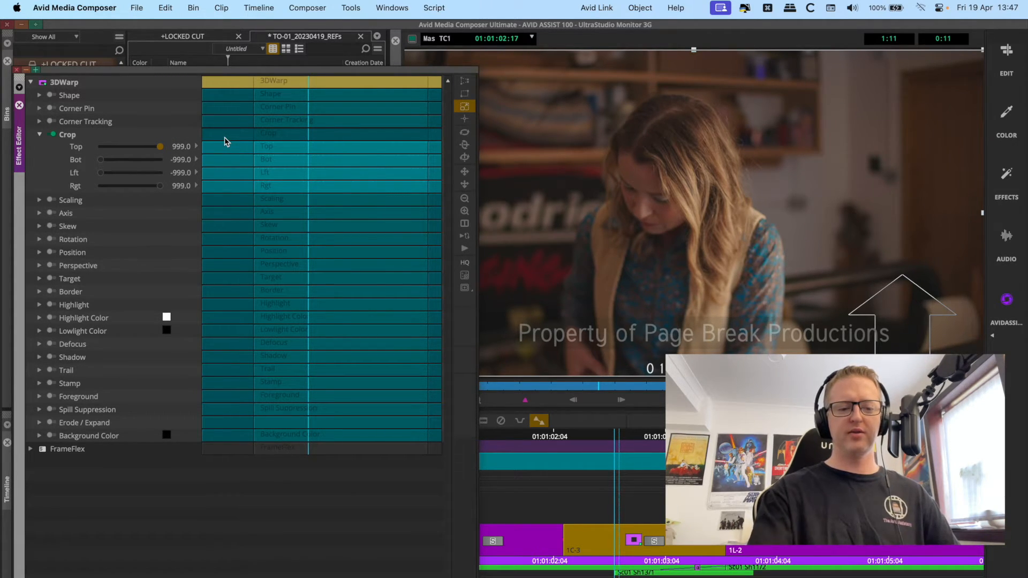
{"action": "key", "text": "c"}
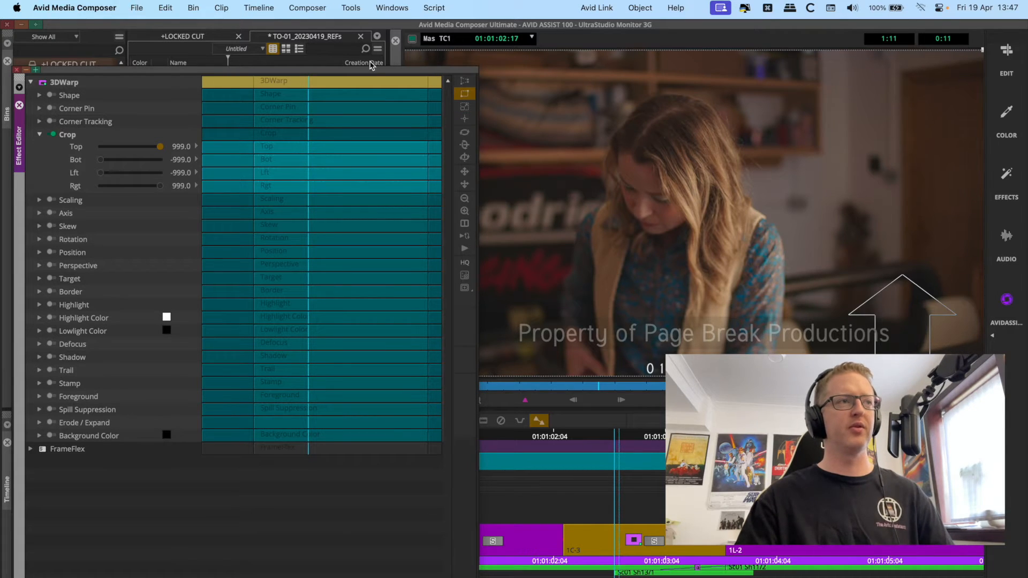
{"action": "left_click_drag", "start_coordinate": [375, 72], "coordinate": [616, 509]}
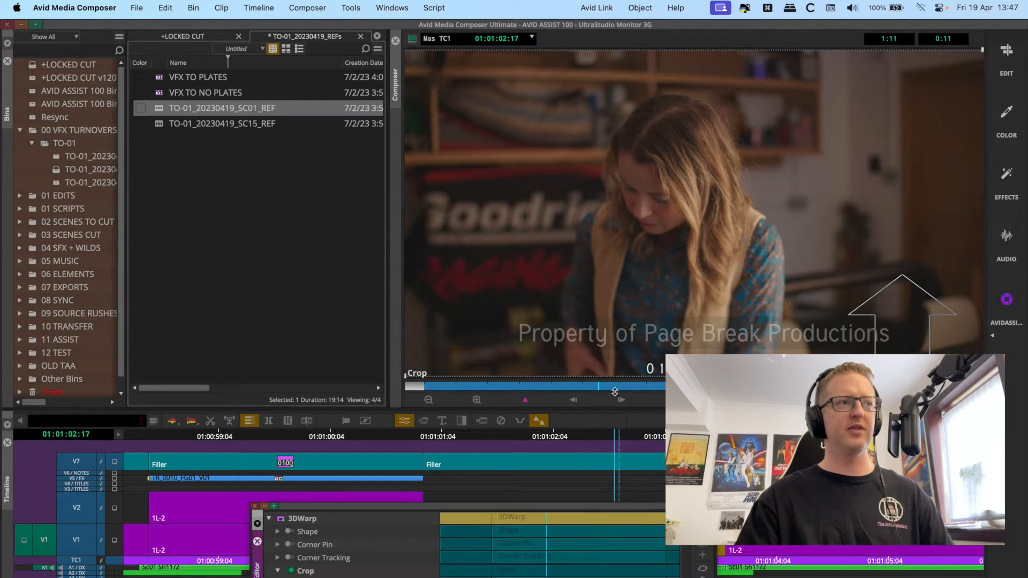
- Try cropping the picture inward from its upper-right corner in the Composer, and pull the crop back to full frame
{"action": "left_click_drag", "start_coordinate": [984, 51], "coordinate": [973, 100]}
{"action": "mouse_move", "coordinate": [407, 377]}
{"action": "left_mouse_down"}
{"action": "mouse_move", "coordinate": [505, 364]}
{"action": "mouse_move", "coordinate": [552, 336]}
{"action": "mouse_move", "coordinate": [598, 333]}
{"action": "mouse_move", "coordinate": [600, 273]}
{"action": "mouse_move", "coordinate": [609, 277]}
{"action": "mouse_move", "coordinate": [431, 338]}
{"action": "mouse_move", "coordinate": [406, 375]}
{"action": "left_mouse_up"}
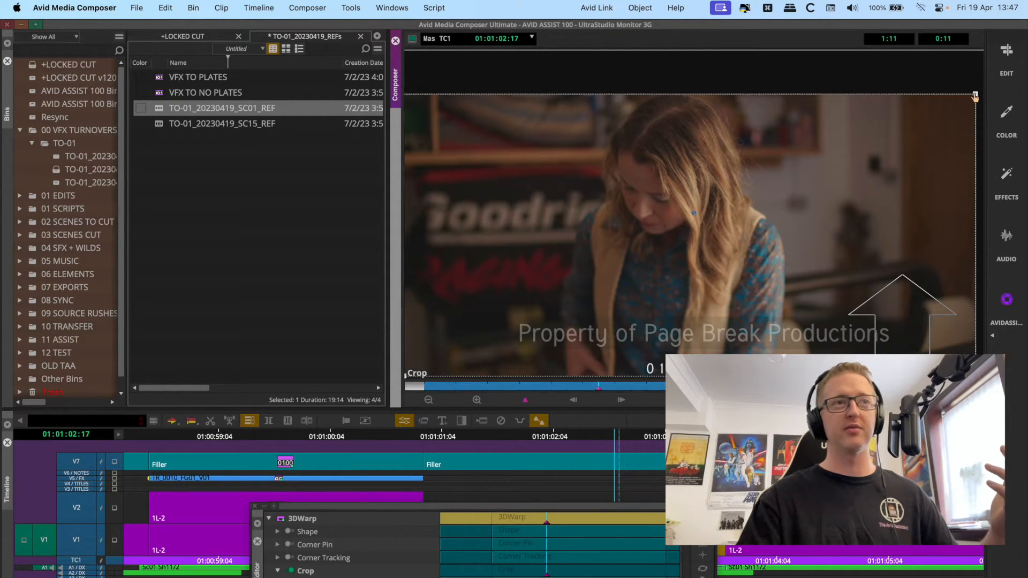
{"action": "left_click_drag", "start_coordinate": [974, 95], "coordinate": [1000, 40]}
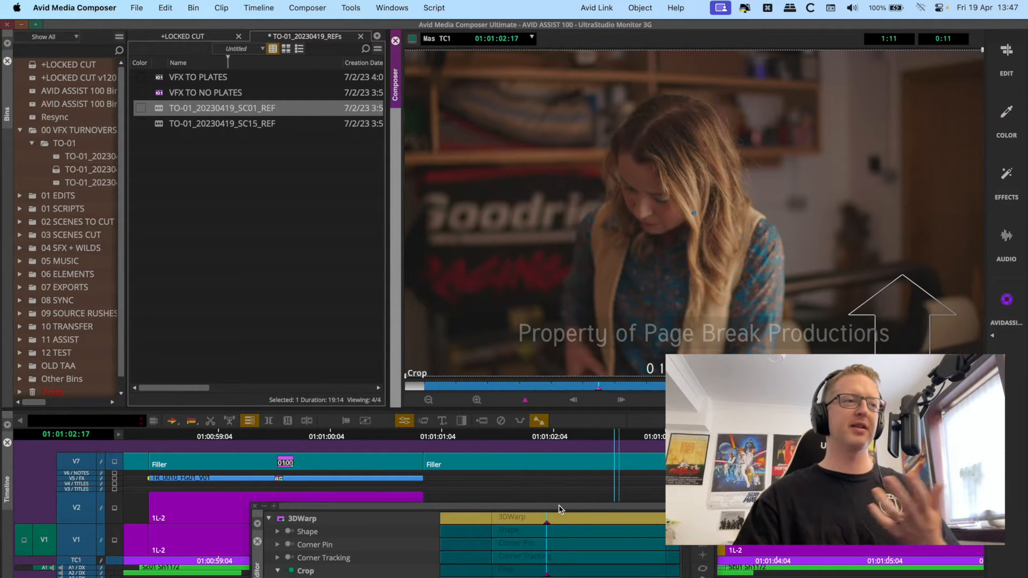
- Bring the Effect Editor back into view and examine its rotation and position tools with their assigned shortcuts
{"action": "left_click_drag", "start_coordinate": [559, 507], "coordinate": [327, 73]}
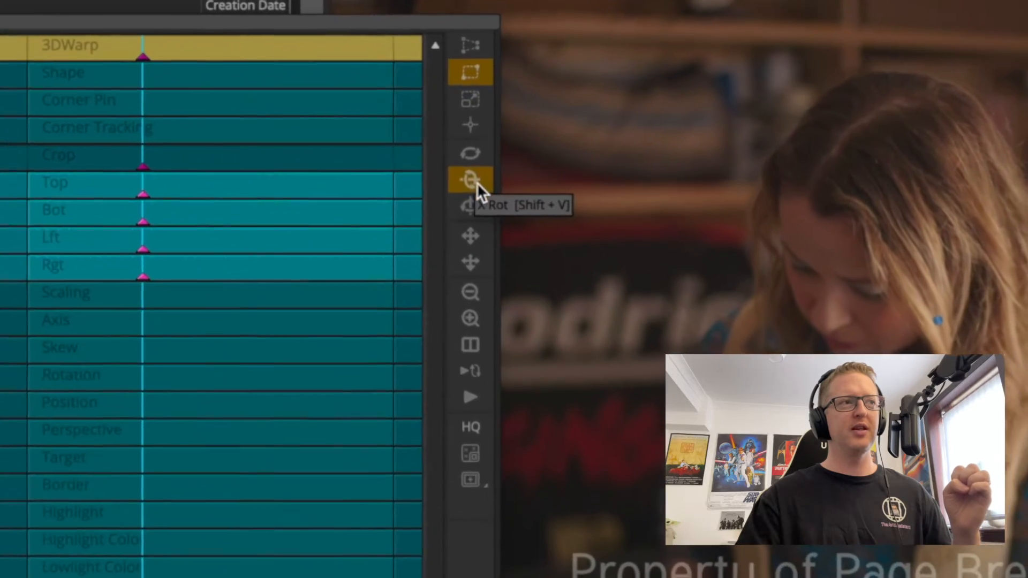
{"action": "left_click", "coordinate": [471, 159]}
{"action": "left_click", "coordinate": [473, 261]}
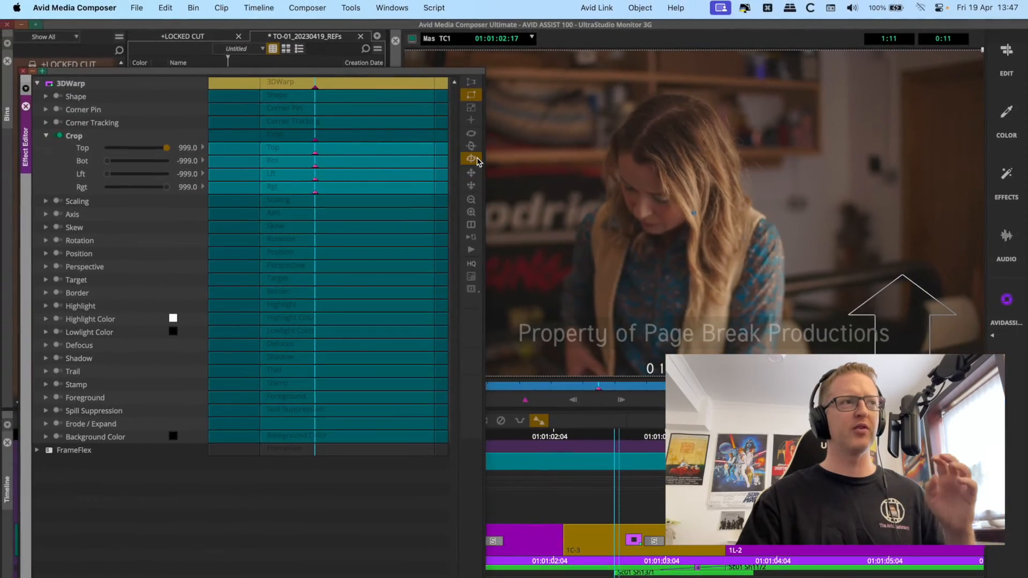
{"action": "left_click", "coordinate": [472, 182]}
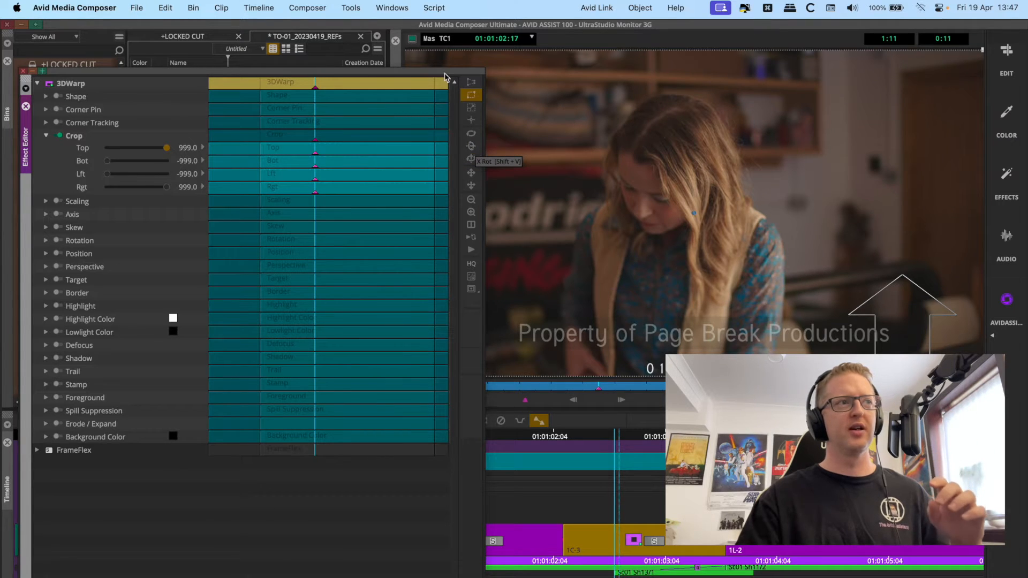
- Uncover the picture, activate the Scale tool and enlarge and reposition the 1C-3 shot directly in the Composer
{"action": "left_click_drag", "start_coordinate": [447, 74], "coordinate": [363, 299]}
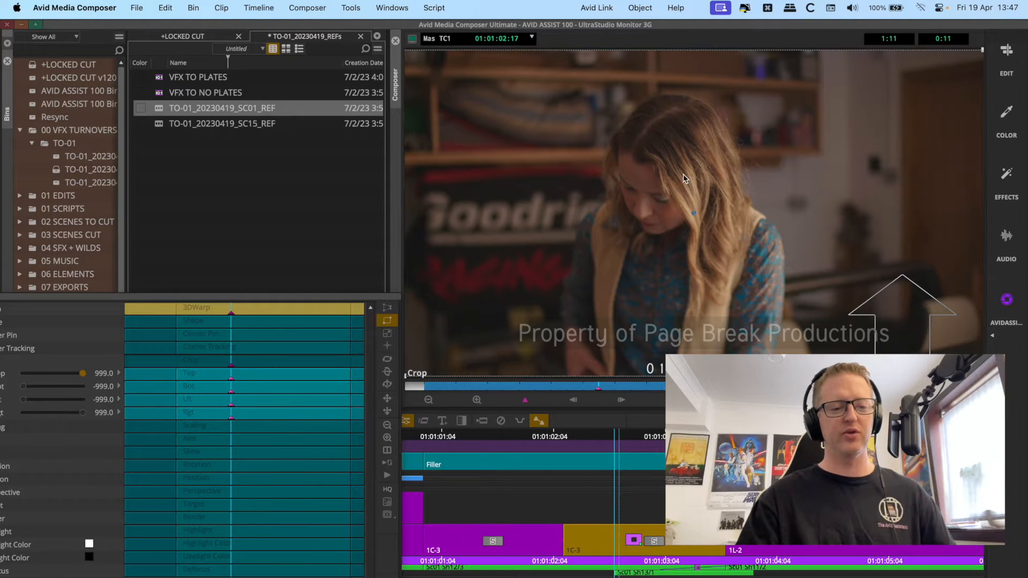
{"action": "key", "text": "shift+s"}
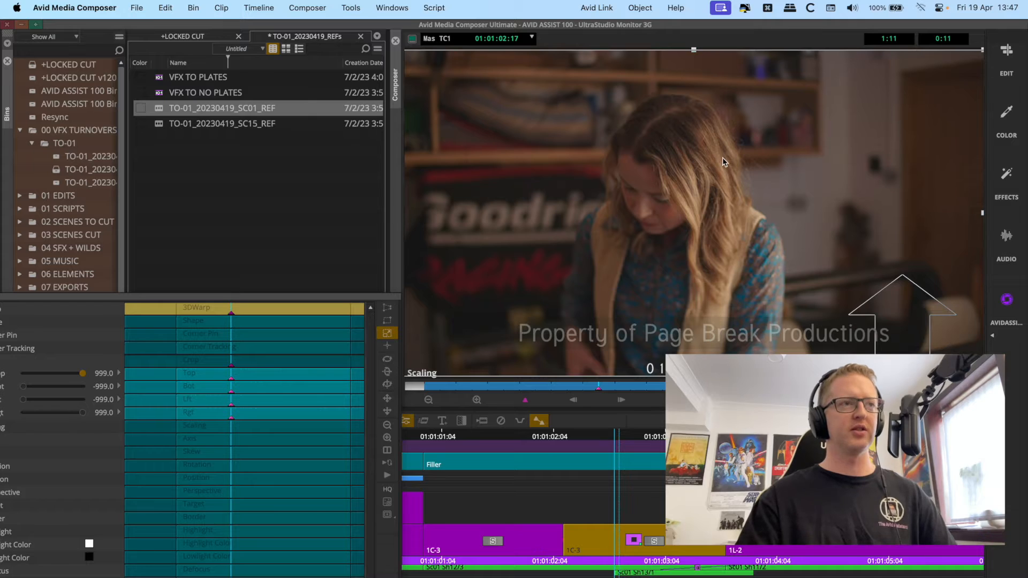
{"action": "left_click", "coordinate": [722, 158]}
{"action": "left_click_drag", "start_coordinate": [687, 218], "coordinate": [796, 165]}
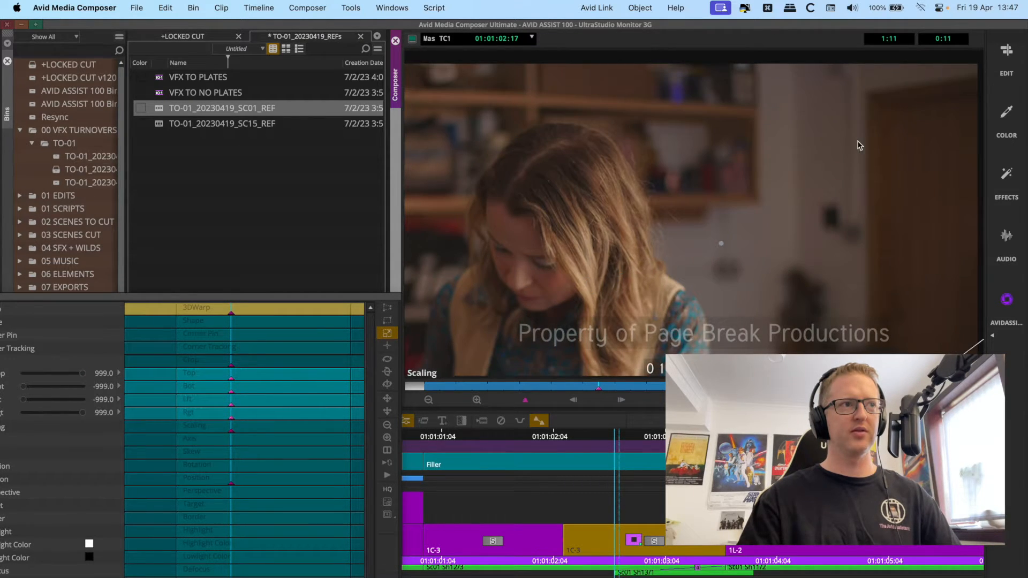
- Reposition the enlarged shot in the Composer and reduce the picture view to 50% so the scaling outline's handles are reachable
{"action": "left_click_drag", "start_coordinate": [858, 146], "coordinate": [799, 154]}
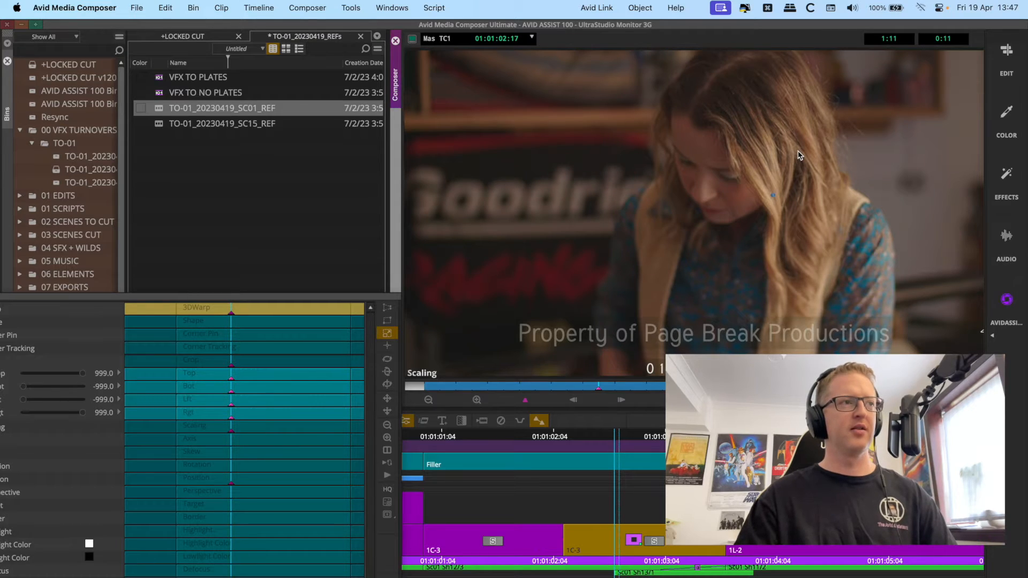
{"action": "key", "text": "super+k"}
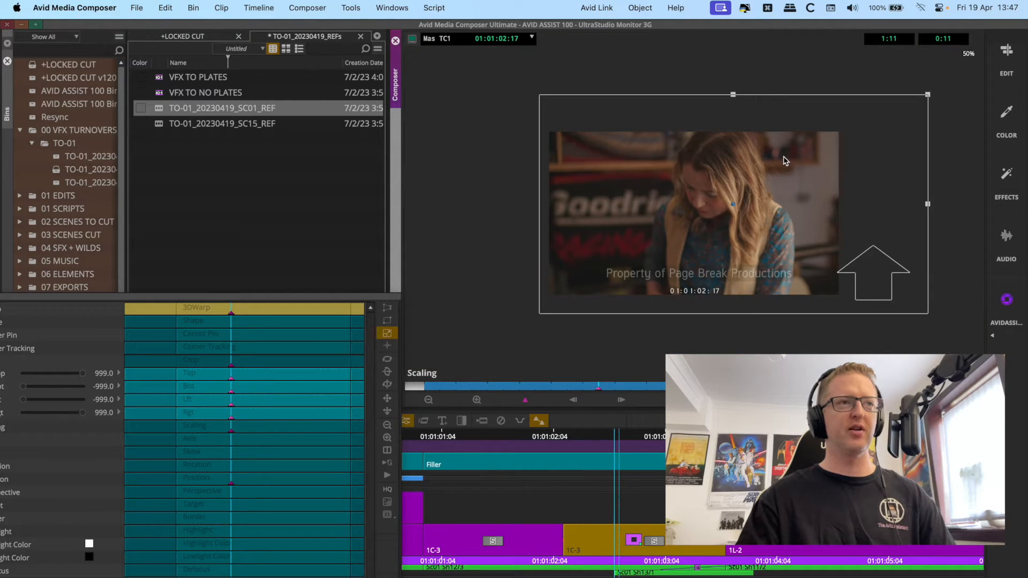
{"action": "key", "text": "super+k"}
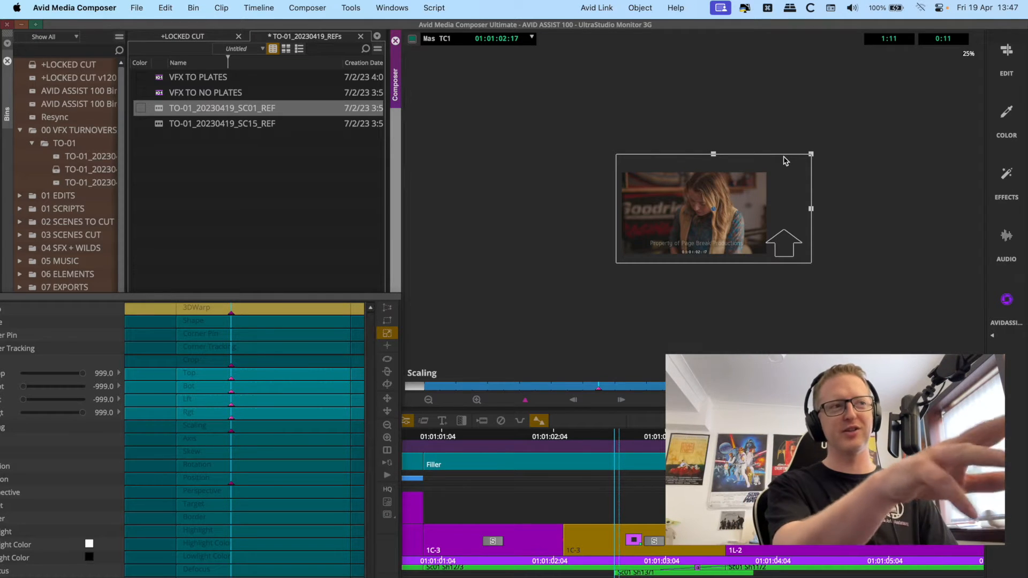
{"action": "key", "text": "super+l"}
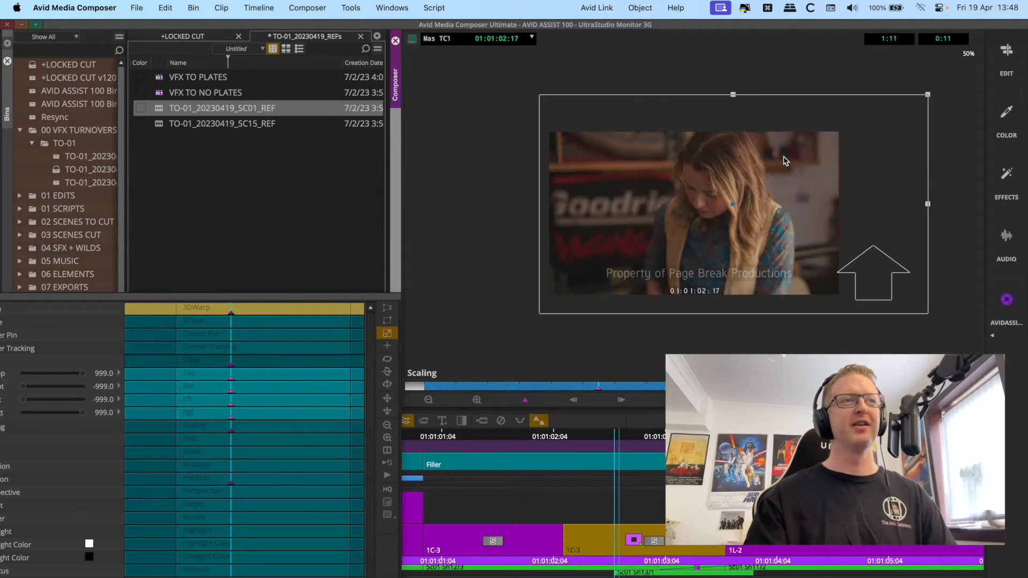
{"action": "key", "text": "super+k"}
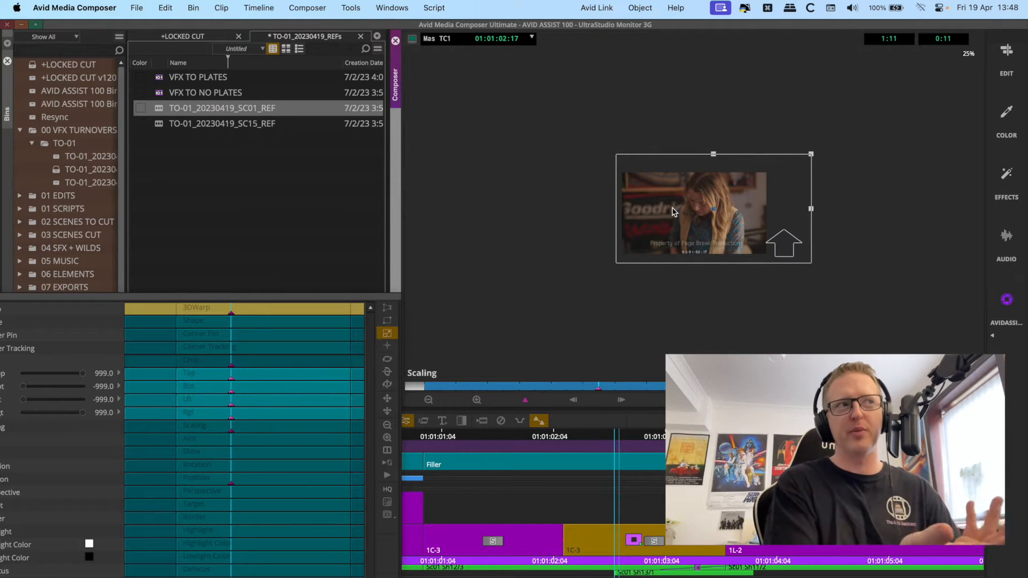
{"action": "key", "text": "super+l"}
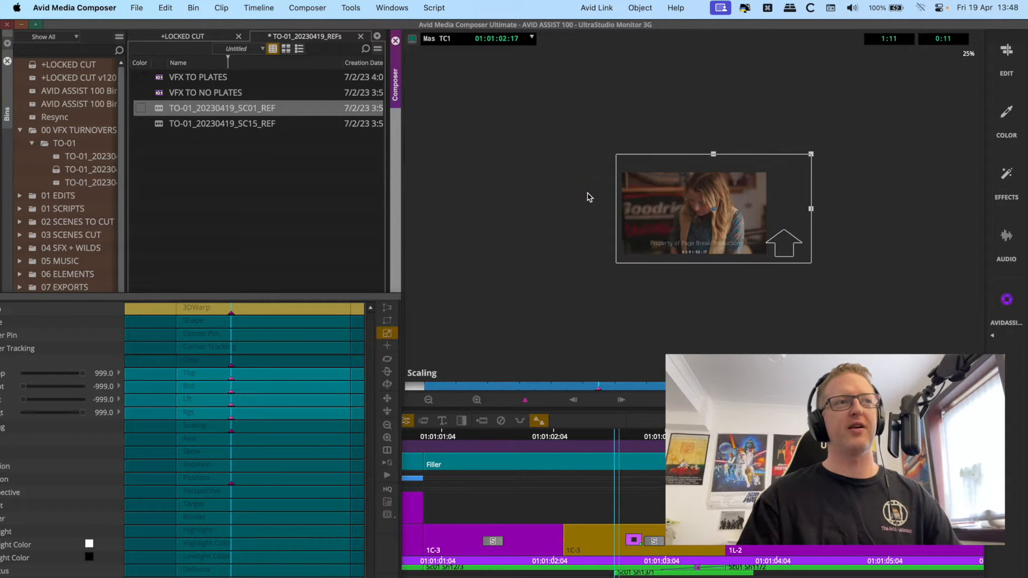
- Shrink the shot well inside the frame from its upper-right corner, enlarge it beyond the frame again and reposition it
{"action": "left_click_drag", "start_coordinate": [930, 99], "coordinate": [782, 177]}
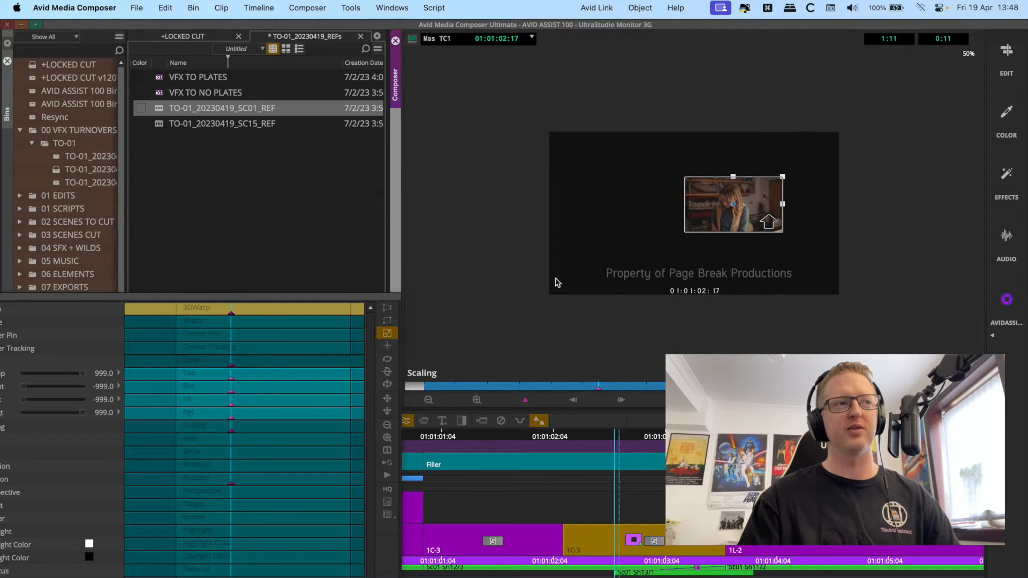
{"action": "left_click_drag", "start_coordinate": [783, 177], "coordinate": [941, 87]}
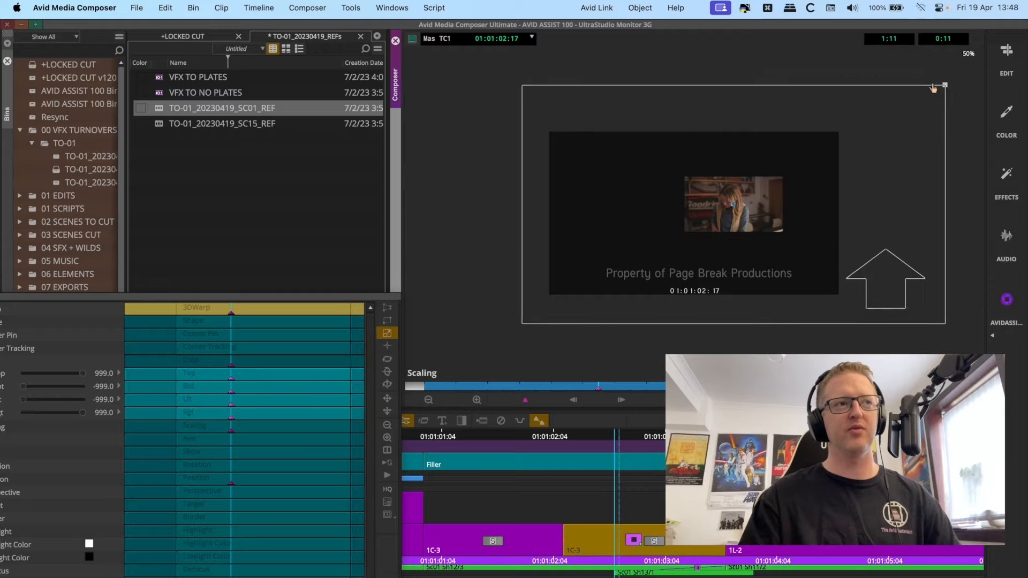
{"action": "left_click_drag", "start_coordinate": [772, 188], "coordinate": [764, 221]}
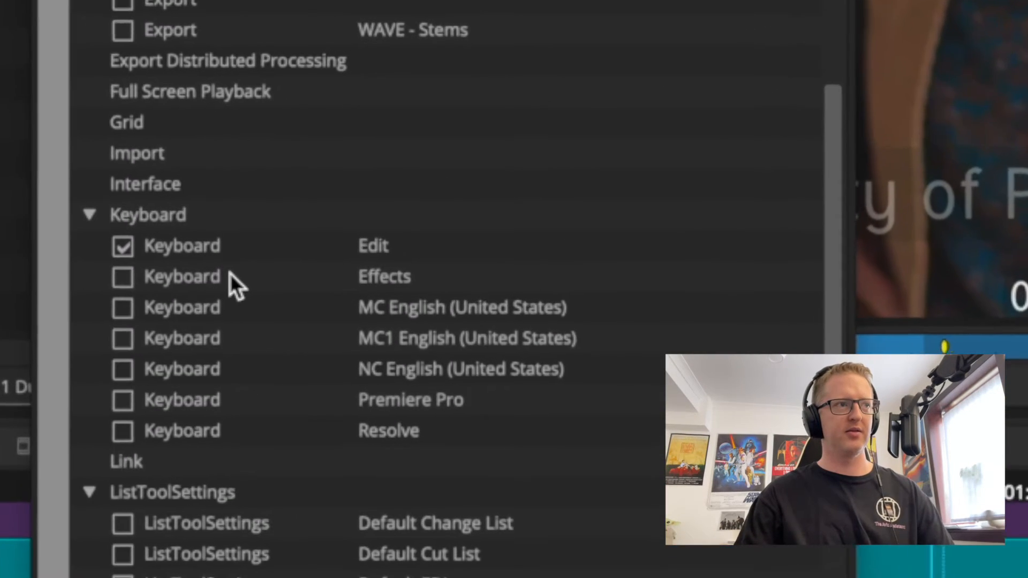
- Select the MC English (United States) and Effects keyboard layouts in the settings list to compare the saved keyboards
{"action": "left_click", "coordinate": [230, 274]}
{"action": "left_click", "coordinate": [252, 303]}
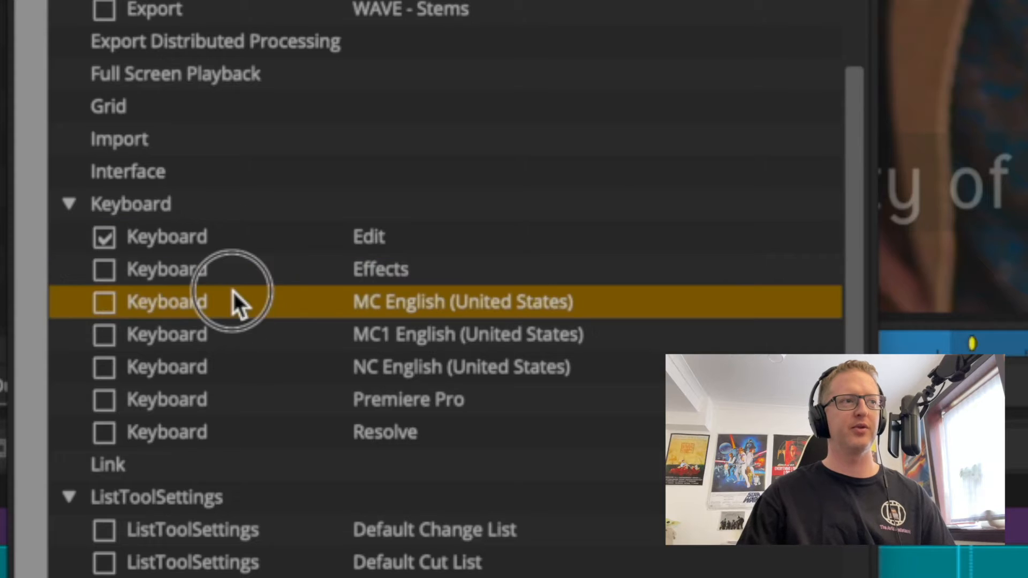
{"action": "left_click", "coordinate": [361, 277]}
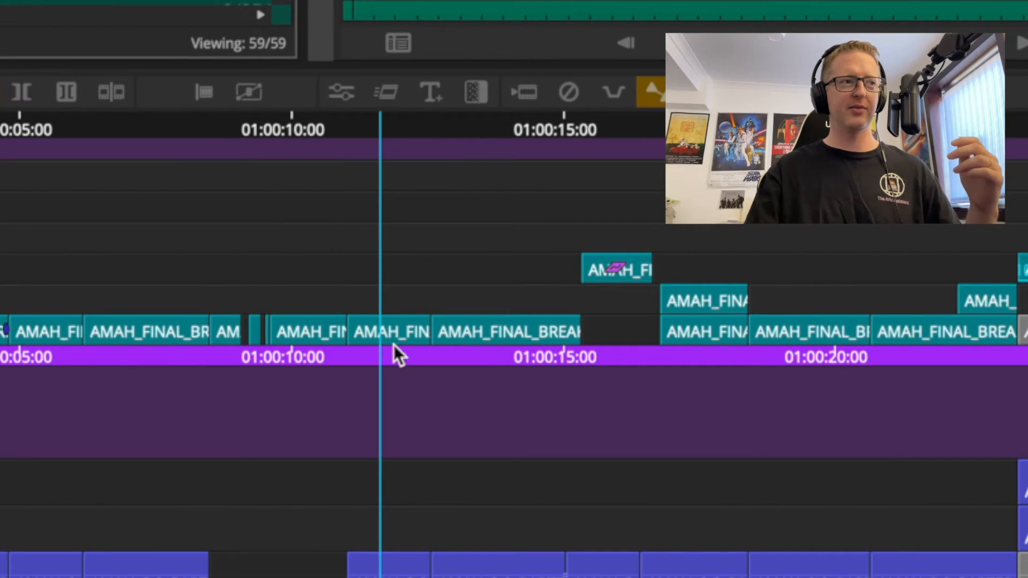
- Try out segment selection on the V1 clips between 01:00:10:00 and 01:00:15:00, clear it and park the playhead shortly before 01:00:14:00
{"action": "left_click", "coordinate": [391, 321]}
{"action": "left_click", "coordinate": [530, 322]}
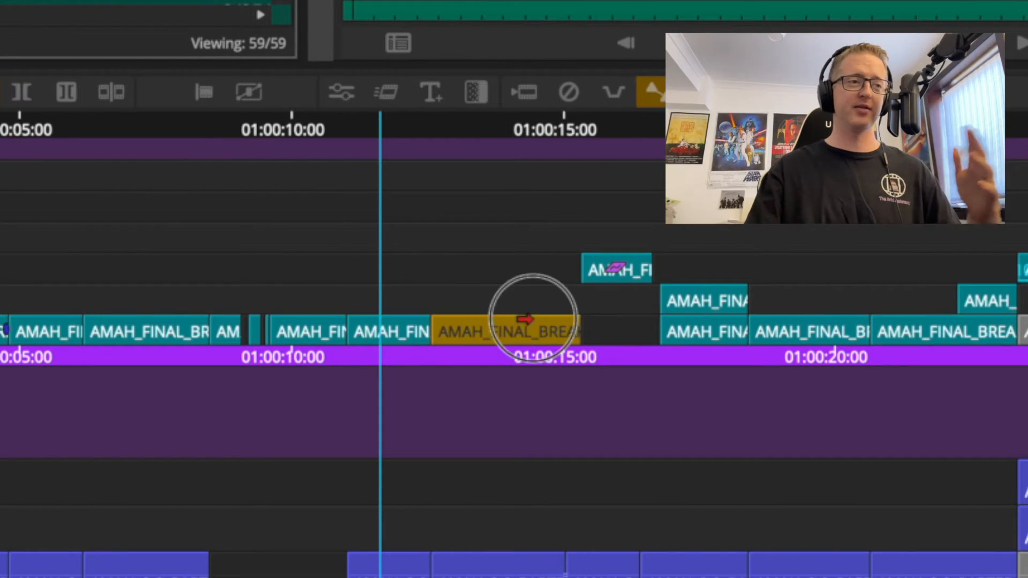
{"action": "left_click", "coordinate": [303, 331]}
{"action": "key", "text": "ctrl+z"}
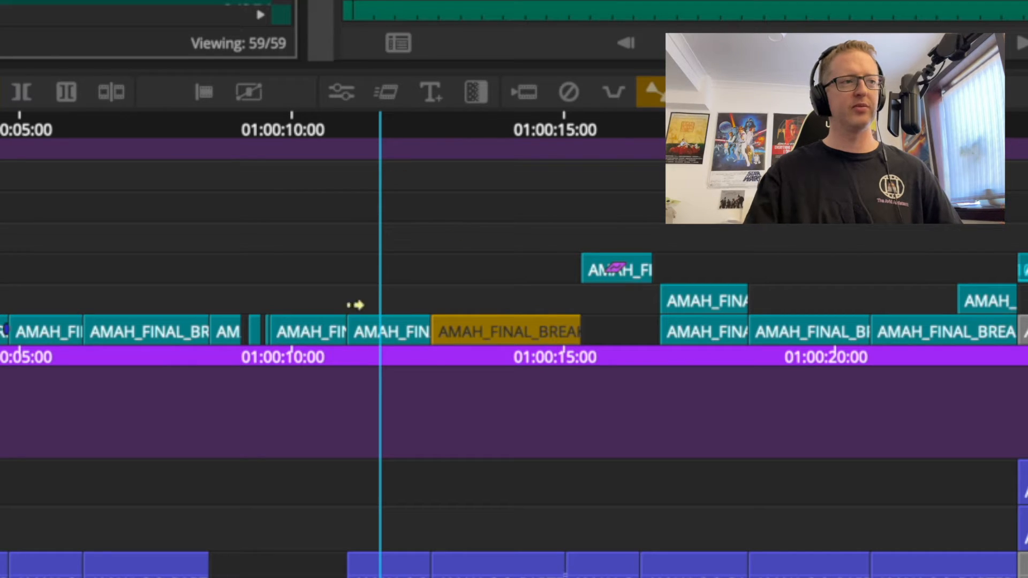
{"action": "key", "text": "t"}
{"action": "left_click_drag", "start_coordinate": [464, 335], "coordinate": [498, 341]}
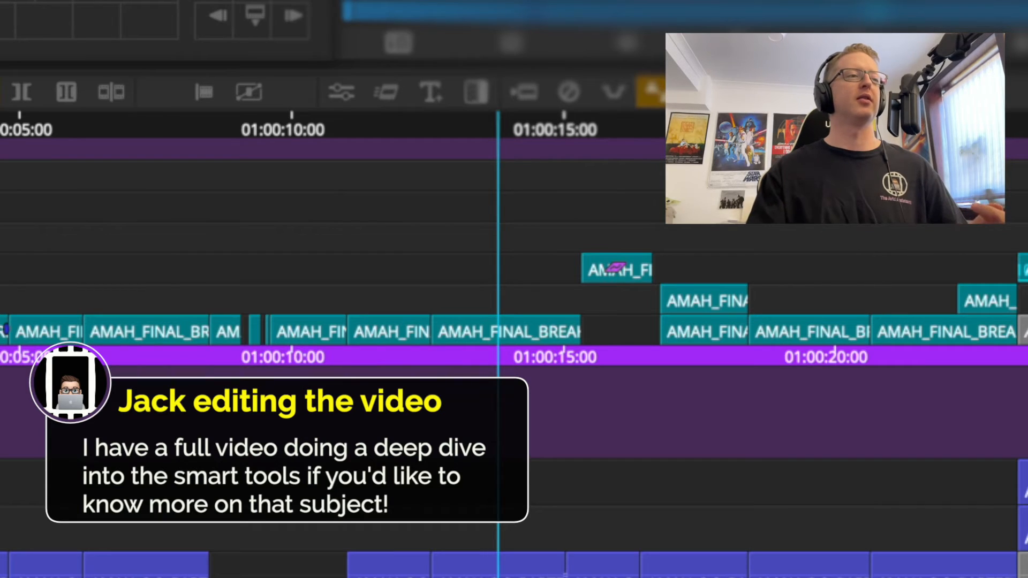
- Try removing the V1 segment that ends just after 01:00:15:00, leaving a gap, and undo the removal each time
{"action": "left_click", "coordinate": [471, 326]}
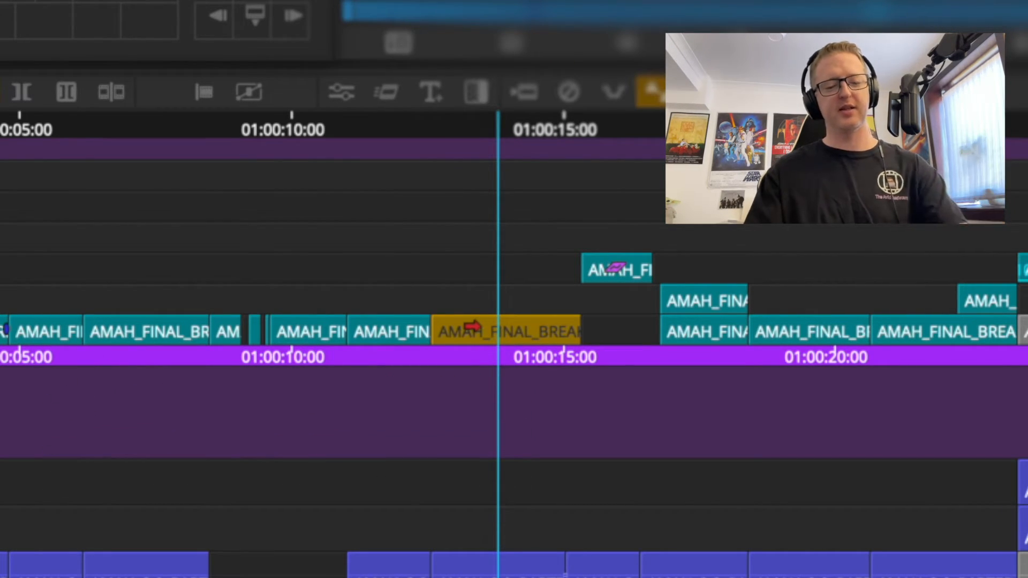
{"action": "key", "text": "Delete"}
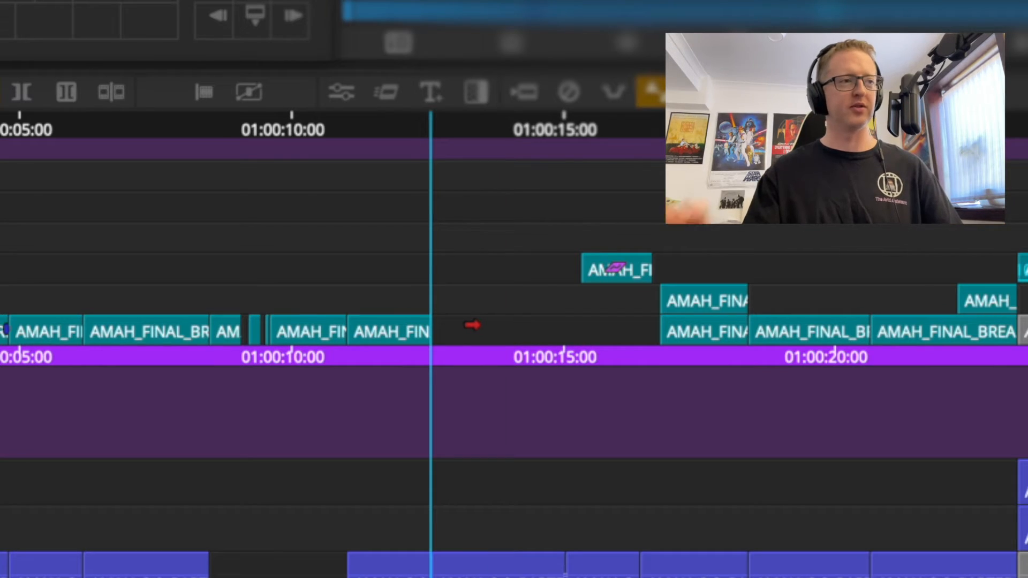
{"action": "key", "text": "ctrl+z"}
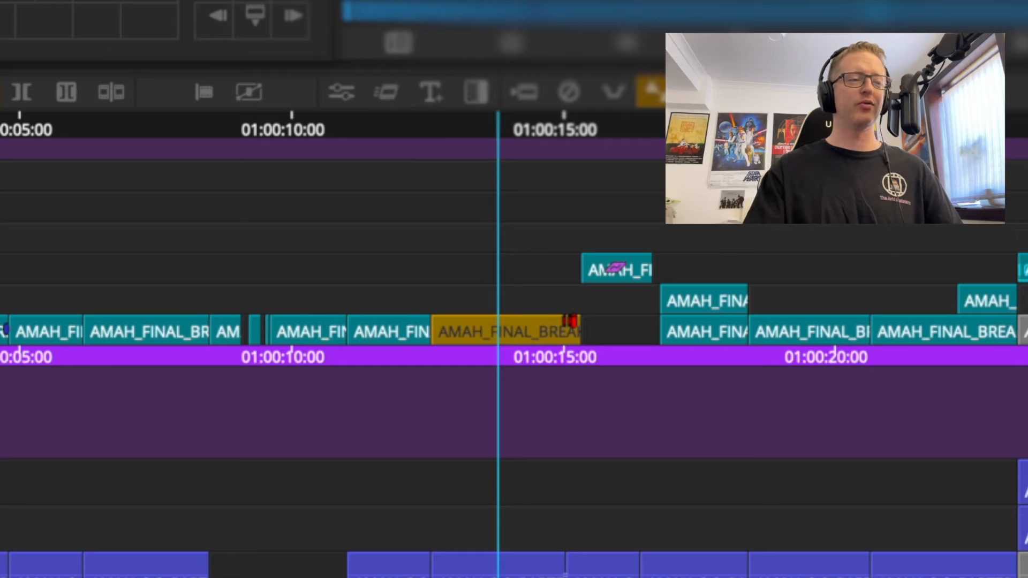
{"action": "left_click_drag", "start_coordinate": [570, 321], "coordinate": [386, 355]}
{"action": "left_click", "coordinate": [475, 129]}
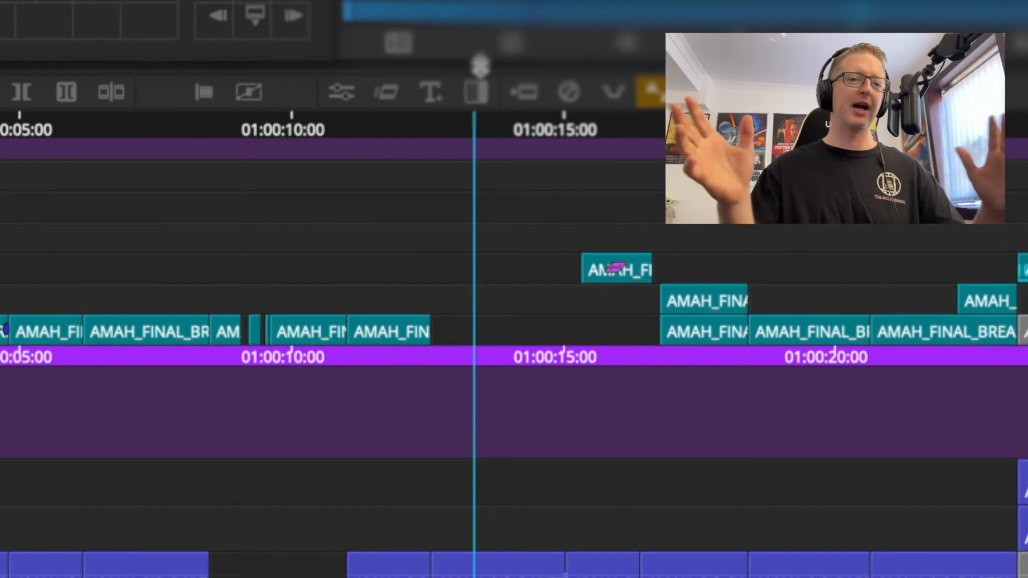
{"action": "key", "text": "ctrl+z"}
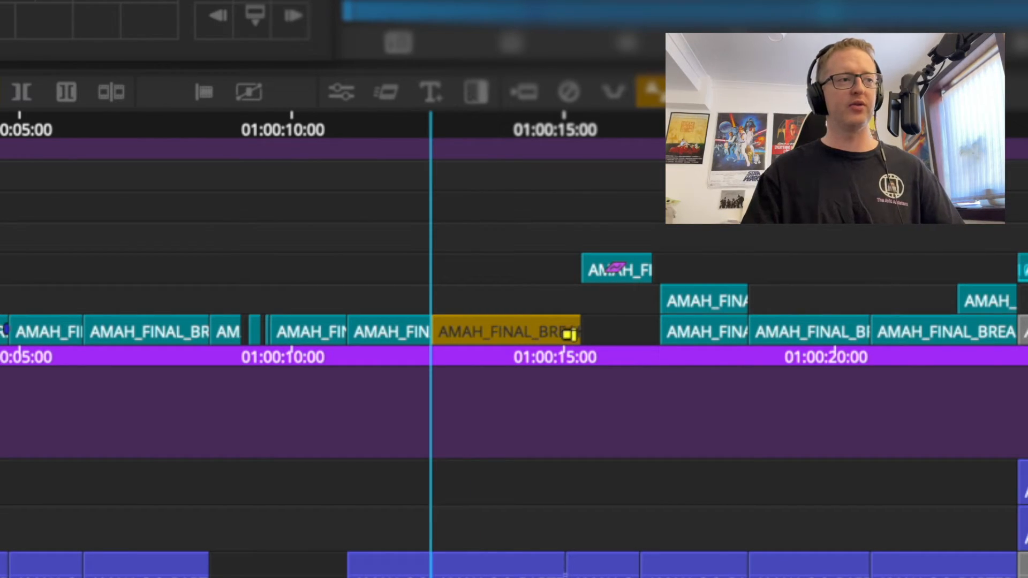
- Ripple trim the tail of the V1 segment near 01:00:15:00 shorter, extend it far out, and bring it back to 01:00:15:18
{"action": "left_click", "coordinate": [569, 334]}
{"action": "key", "text": "w"}
{"action": "key", "text": "j"}
{"action": "key", "text": "k"}
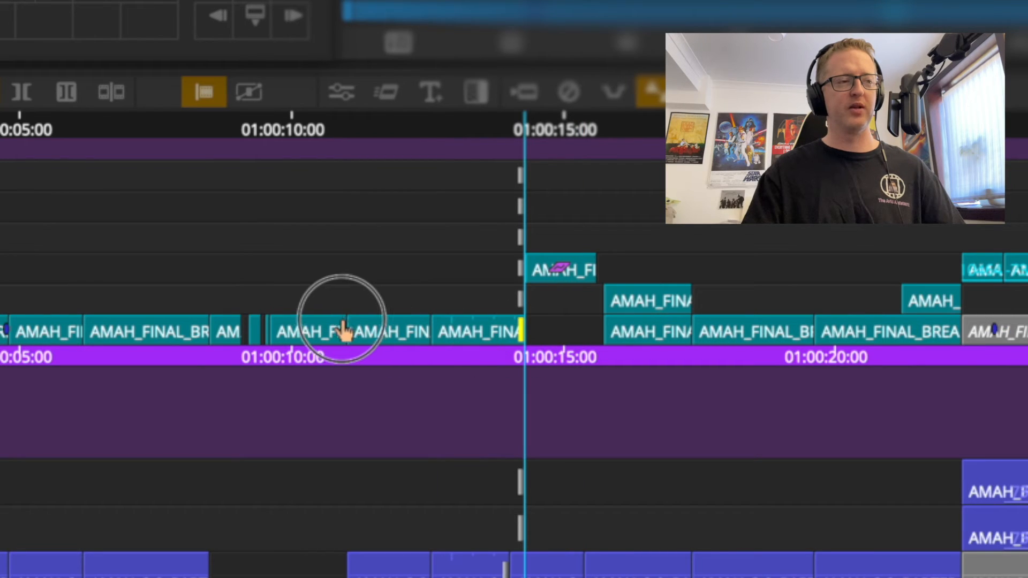
{"action": "left_click_drag", "start_coordinate": [563, 340], "coordinate": [1020, 321]}
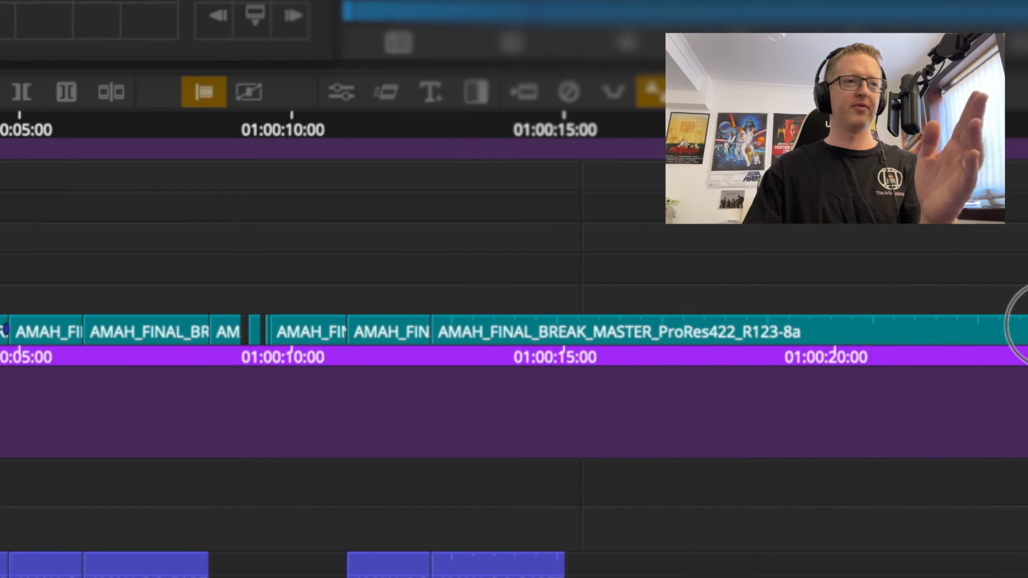
{"action": "left_click_drag", "start_coordinate": [905, 324], "coordinate": [594, 335]}
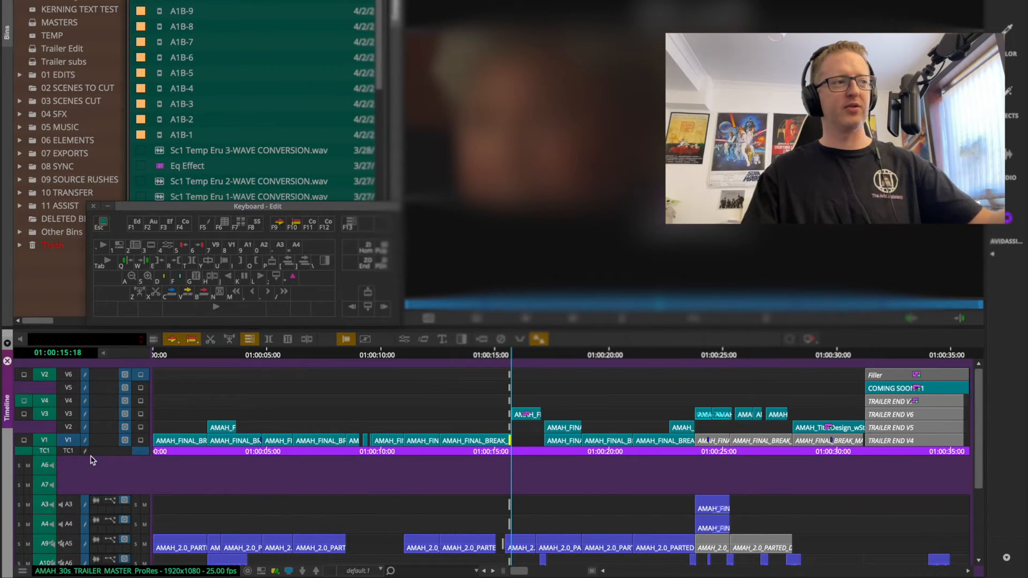
- Trim the V1 edit point back by several frames, leave Trim mode and park the playhead just after 01:00:14:00
{"action": "scroll", "coordinate": [85, 508], "scroll_direction": "down", "scroll_amount": 3}
{"action": "scroll", "coordinate": [85, 509], "scroll_direction": "up", "scroll_amount": 3}
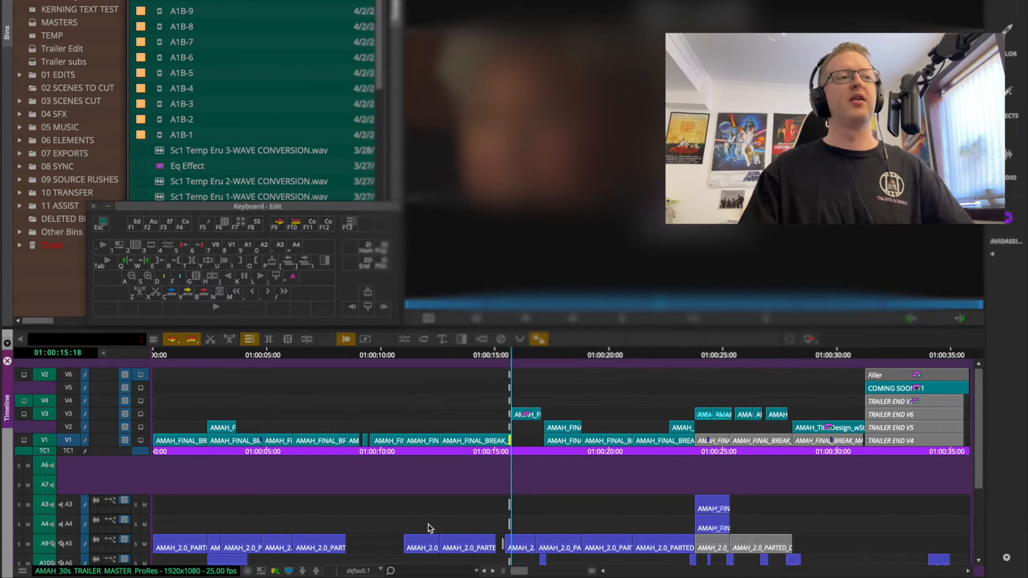
{"action": "key", "text": "m"}
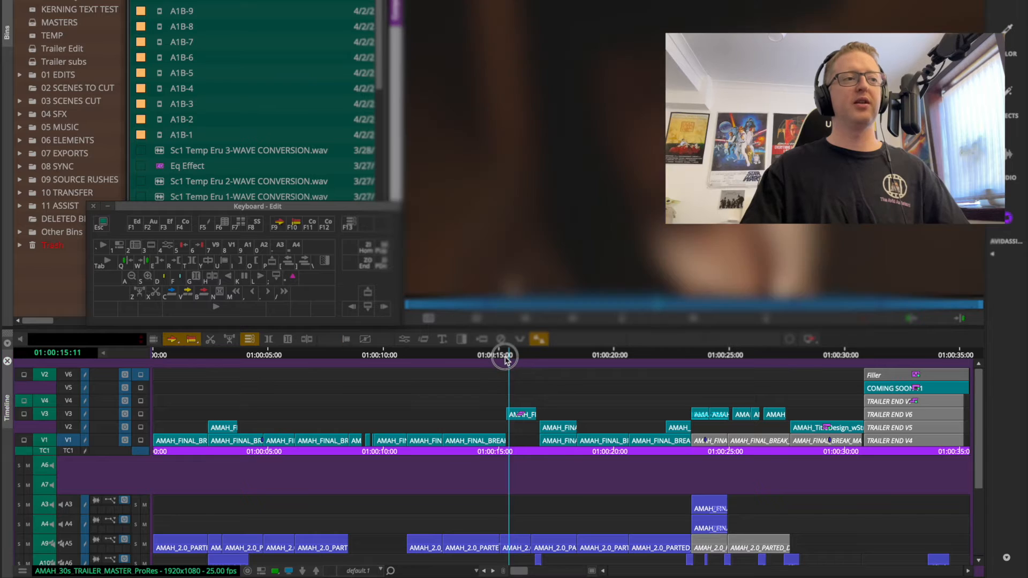
{"action": "key", "text": "u"}
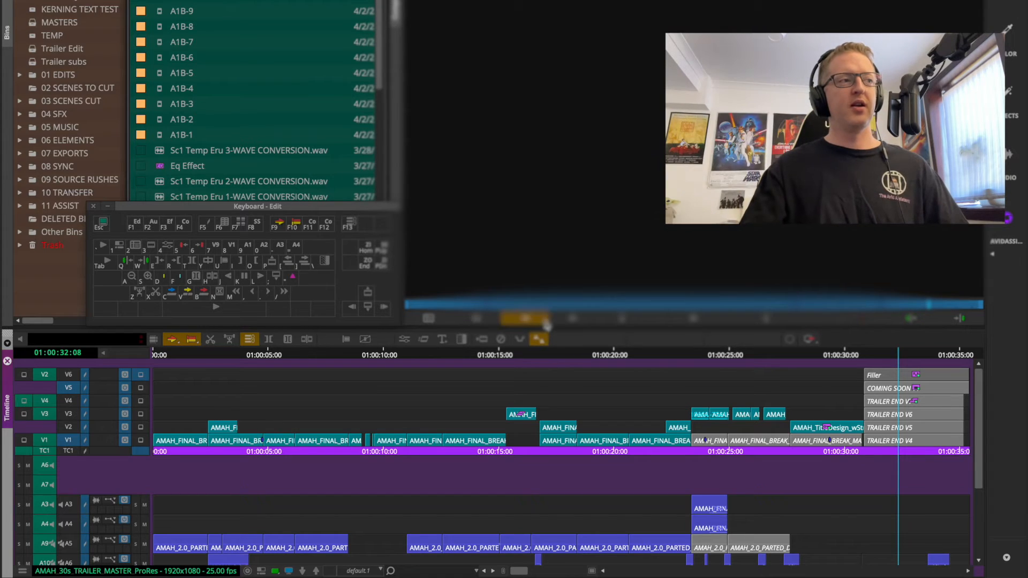
{"action": "left_click", "coordinate": [481, 358]}
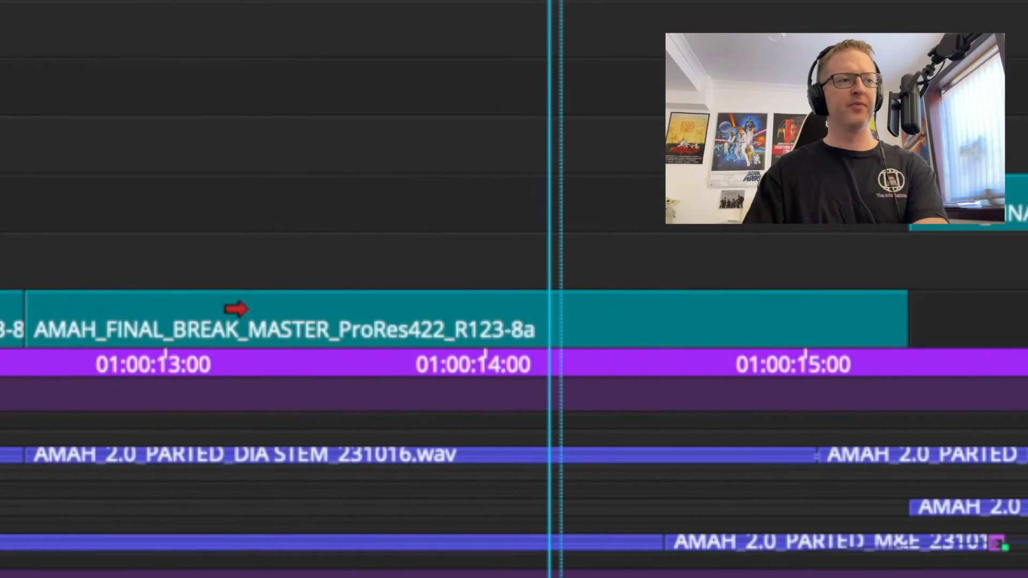
- Apply the default timeline view, then select and deselect the V1 segment that spans 01:00:14:00
{"action": "scroll", "coordinate": [522, 297], "scroll_direction": "up", "scroll_amount": 5}
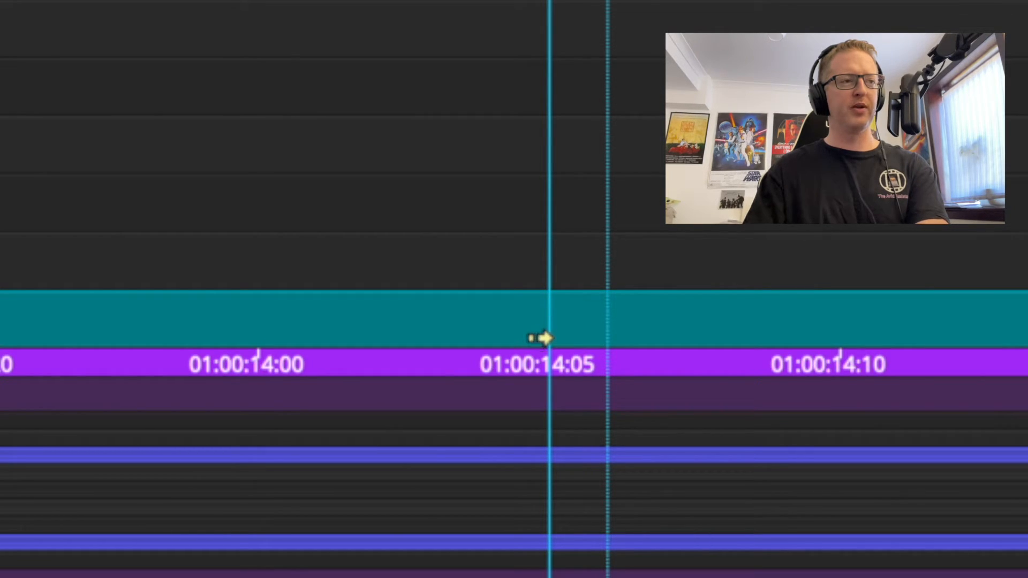
{"action": "scroll", "coordinate": [549, 338], "scroll_direction": "down", "scroll_amount": 2}
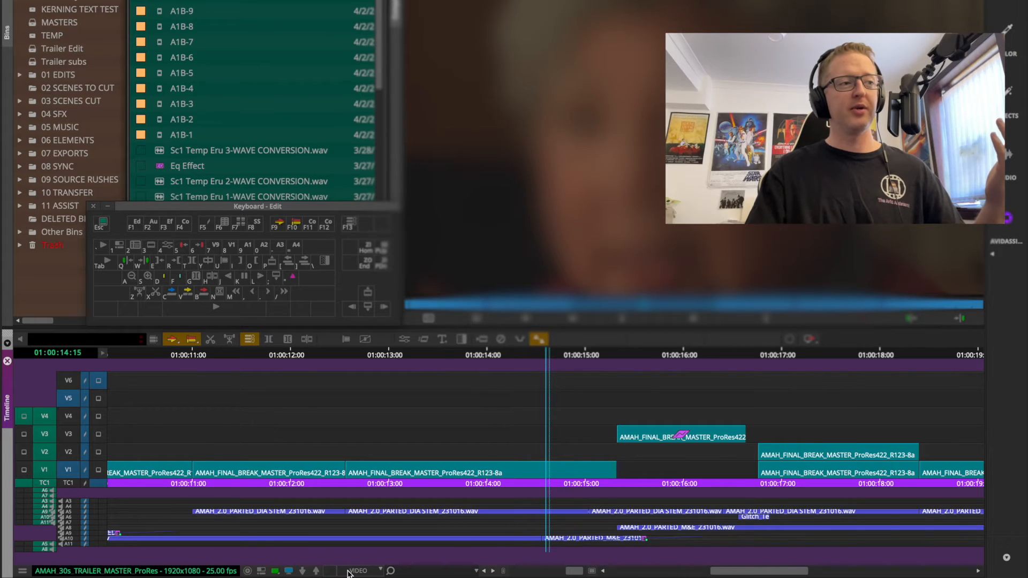
{"action": "left_click", "coordinate": [378, 571]}
{"action": "left_click", "coordinate": [405, 542]}
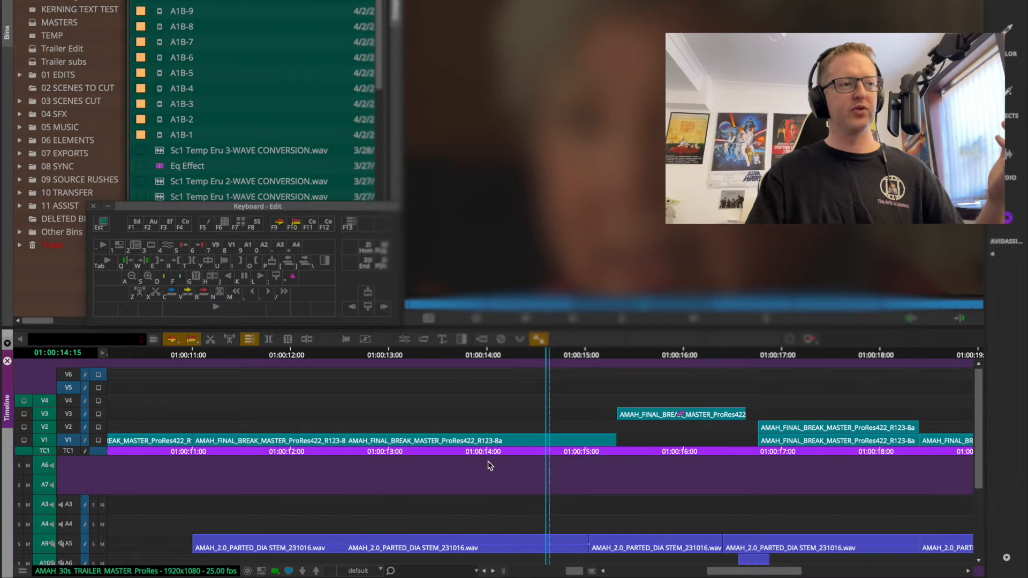
{"action": "left_click", "coordinate": [604, 438]}
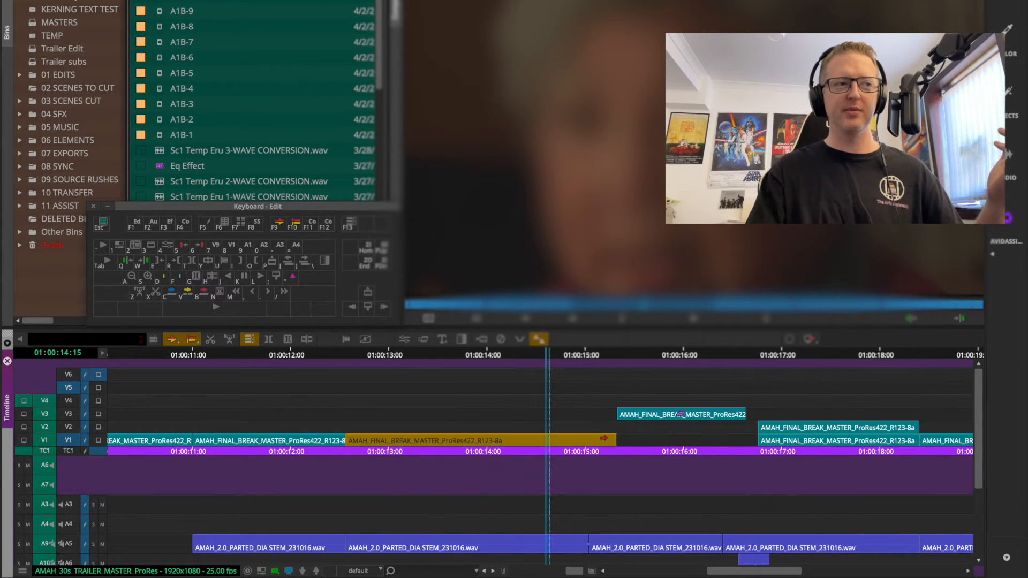
{"action": "left_click", "coordinate": [368, 365]}
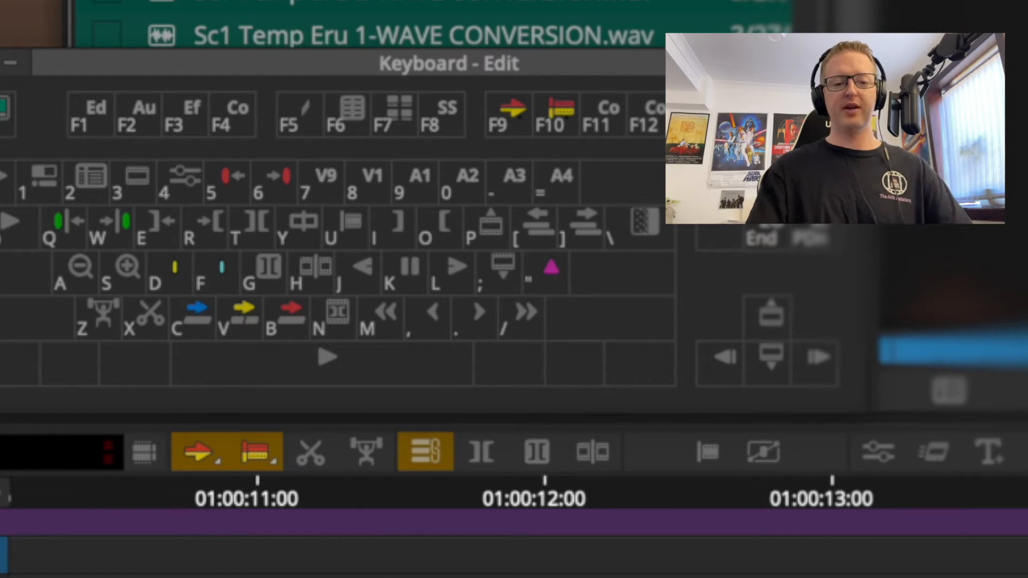
- Toggle the Smart Tool's segment mode repeatedly between its red and yellow arrow combinations with the mapped shortcut
{"action": "key", "text": "F9"}
{"action": "key", "text": "F9"}
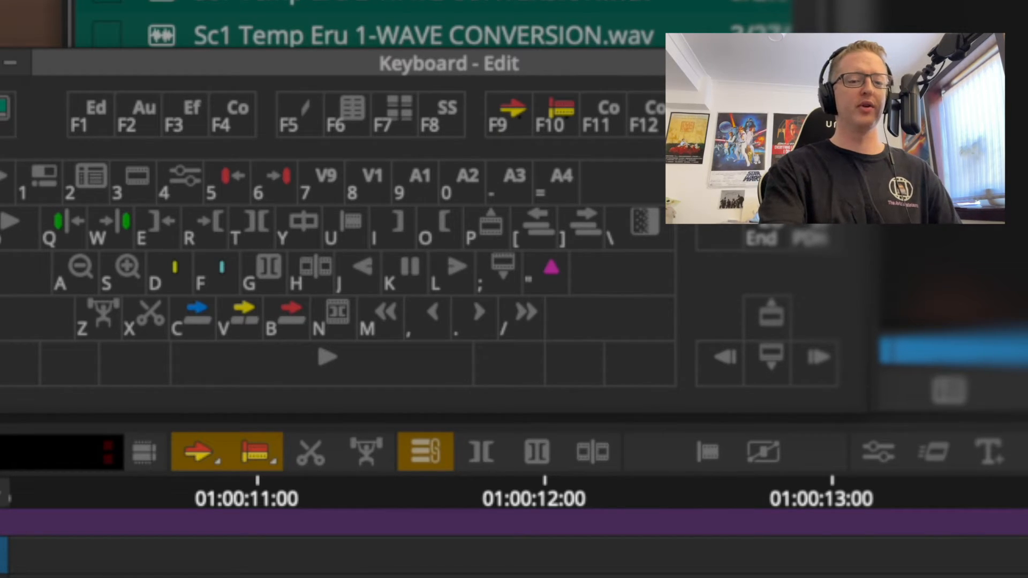
{"action": "key", "text": "F9"}
{"action": "key", "text": "F9"}
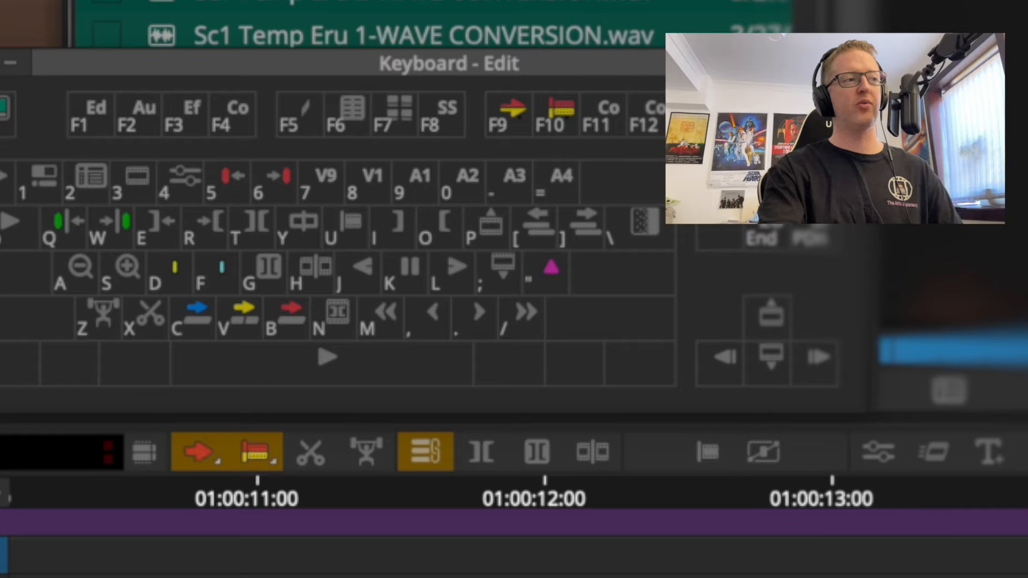
{"action": "key", "text": "F9"}
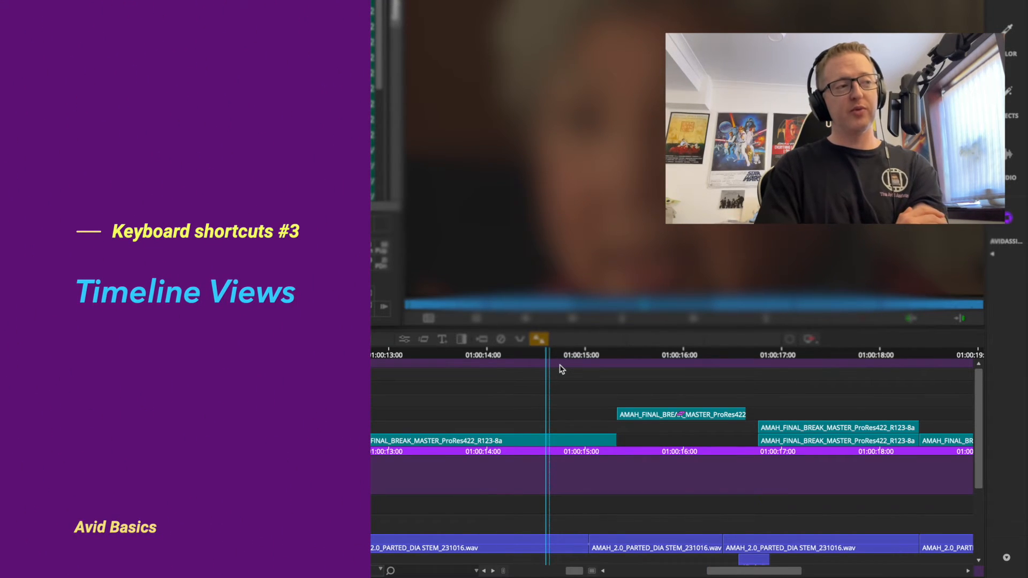
- Apply the saved AUDIO timeline view, followed by the VIDEO timeline view
{"action": "left_click", "coordinate": [381, 569]}
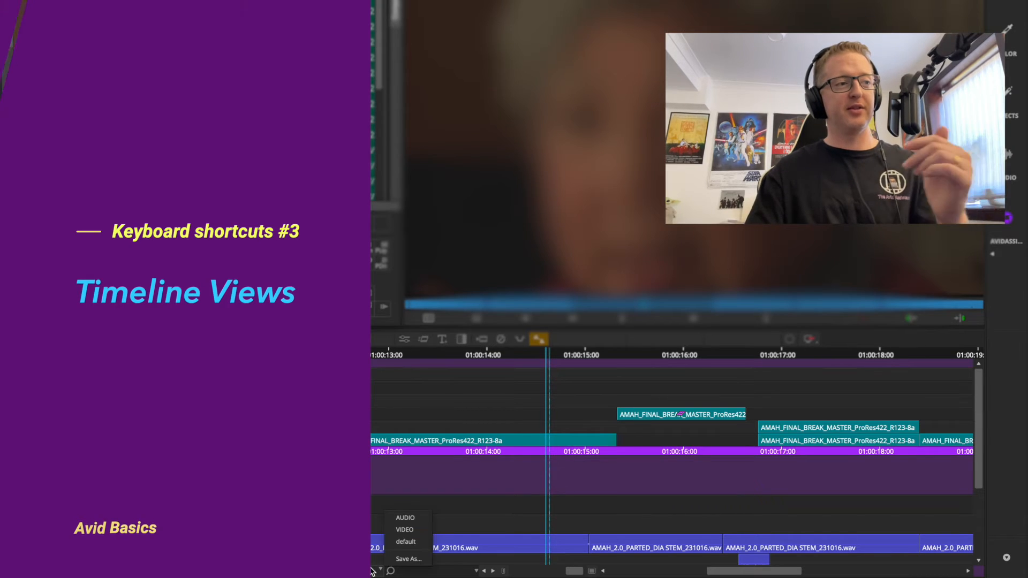
{"action": "left_click", "coordinate": [390, 520]}
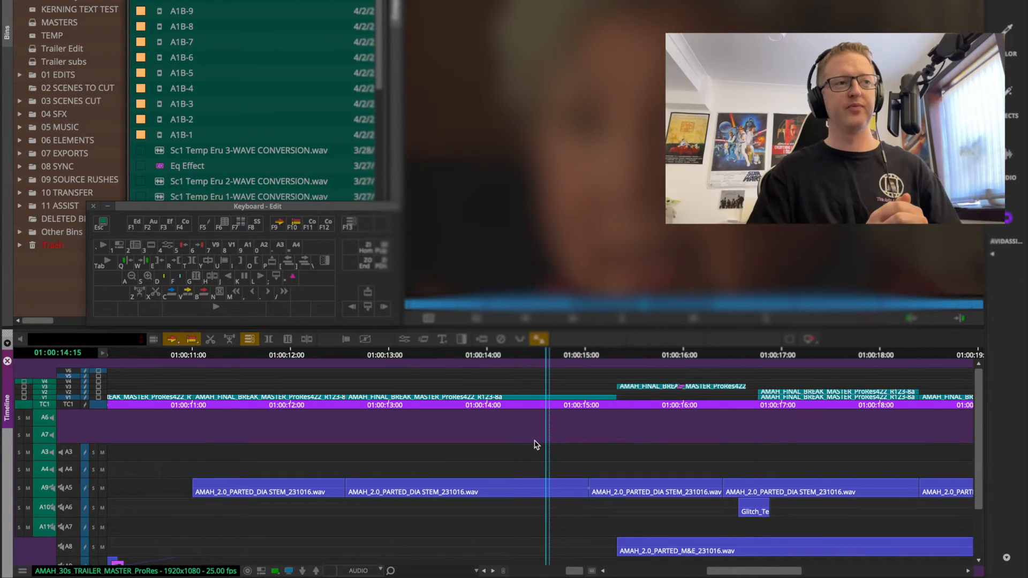
{"action": "left_click", "coordinate": [381, 570]}
{"action": "left_click", "coordinate": [404, 529]}
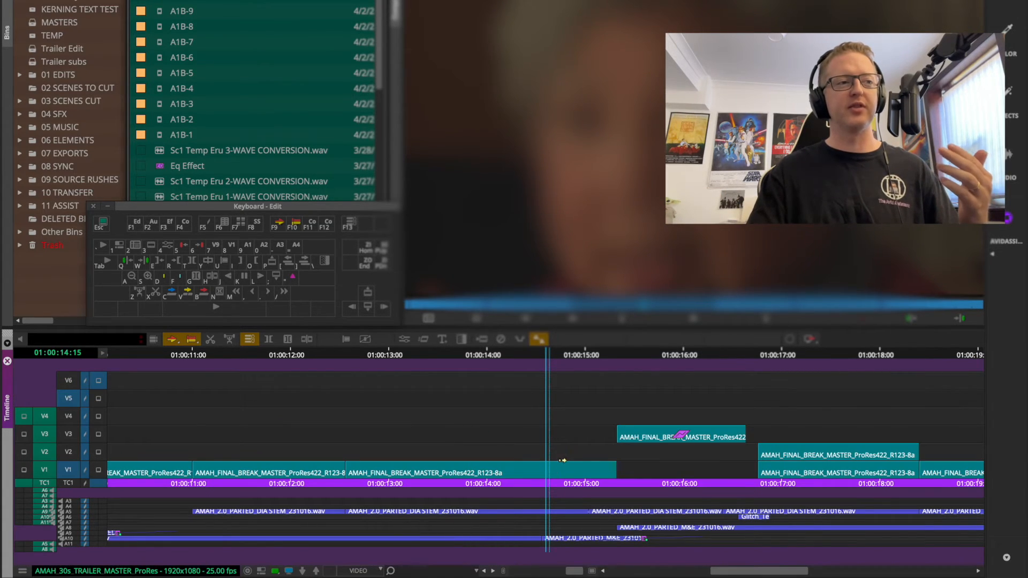
{"action": "left_click", "coordinate": [365, 572]}
{"action": "left_click", "coordinate": [356, 558]}
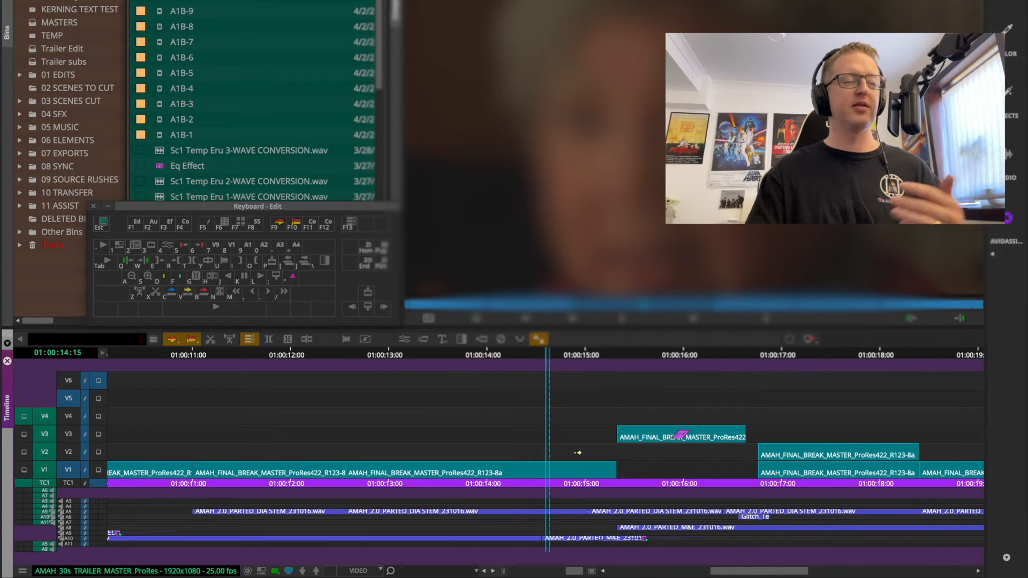
- Deselect the source video tracks, select record tracks V1 to V6 and enlarge their height
{"action": "left_click", "coordinate": [69, 407]}
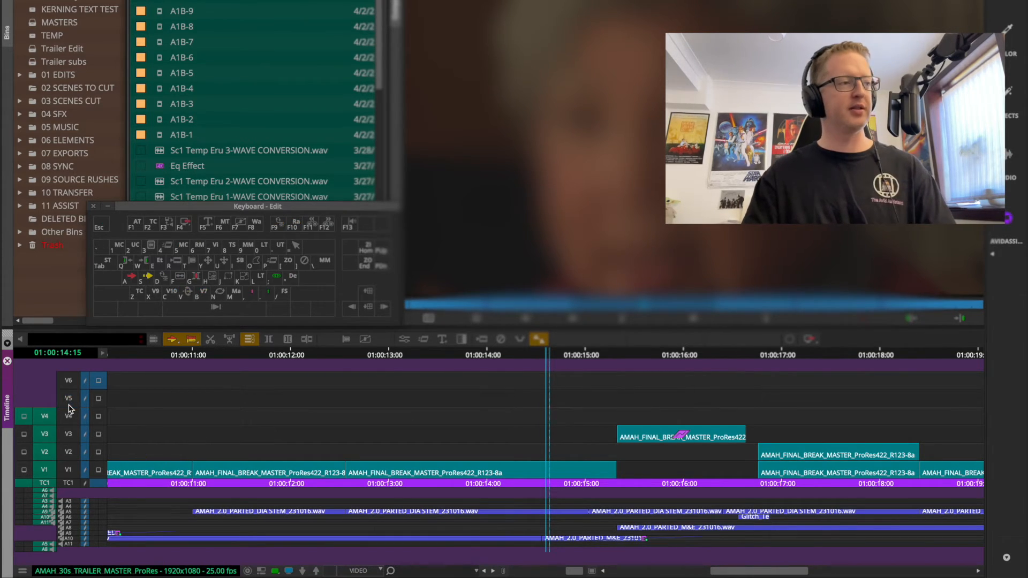
{"action": "left_click", "coordinate": [47, 417]}
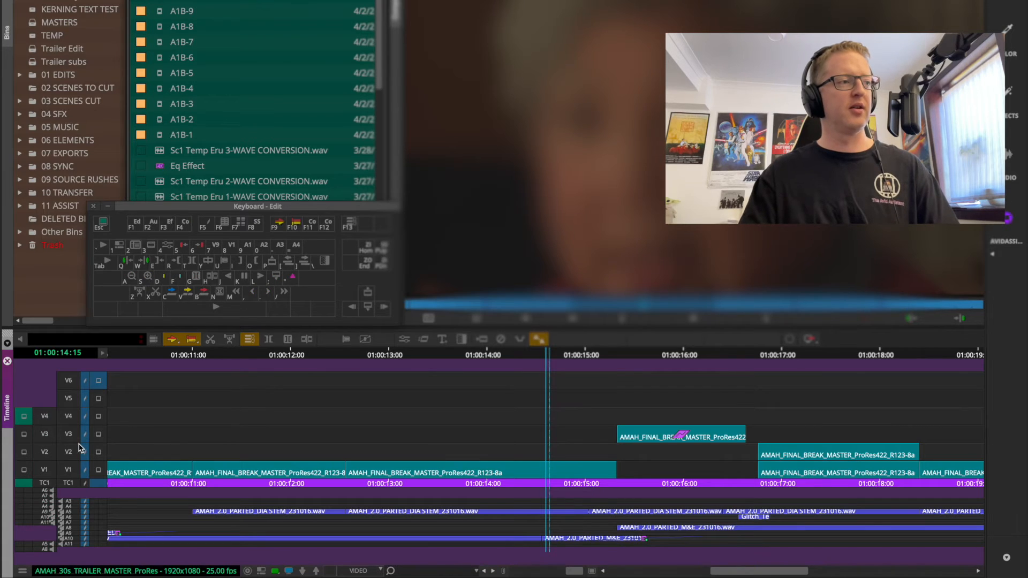
{"action": "key", "text": "ctrl+a"}
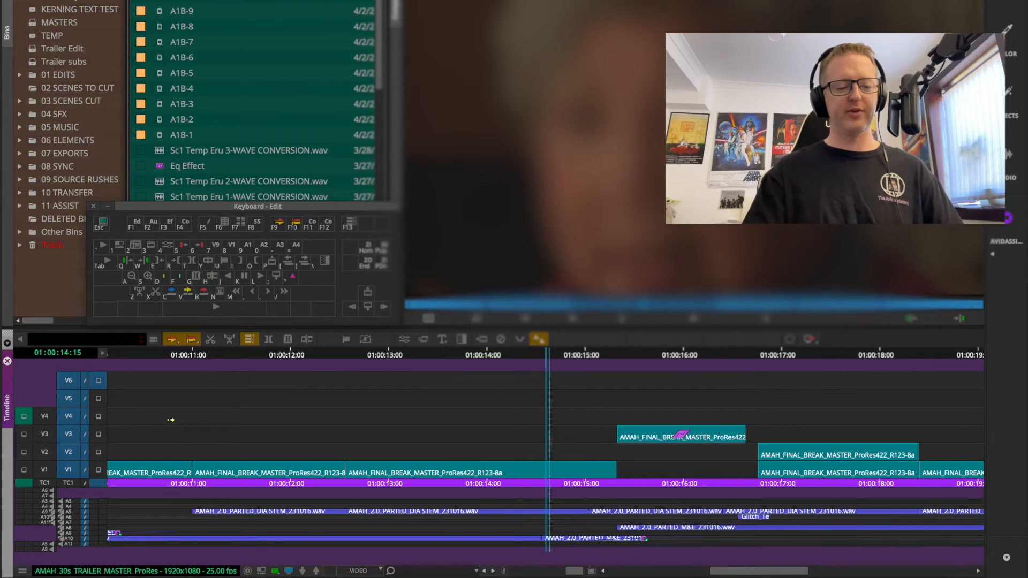
{"action": "key", "text": "ctrl+l"}
{"action": "key", "text": "ctrl+l"}
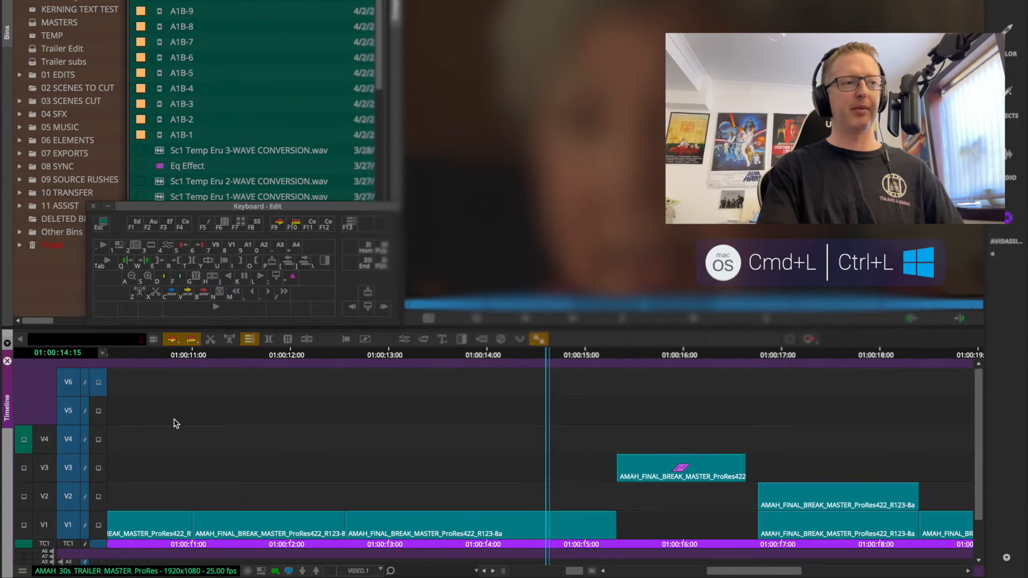
- Deselect record tracks V3 to V6, and reduce and re-enlarge the height of V1 and V2
{"action": "key", "text": "shift"}
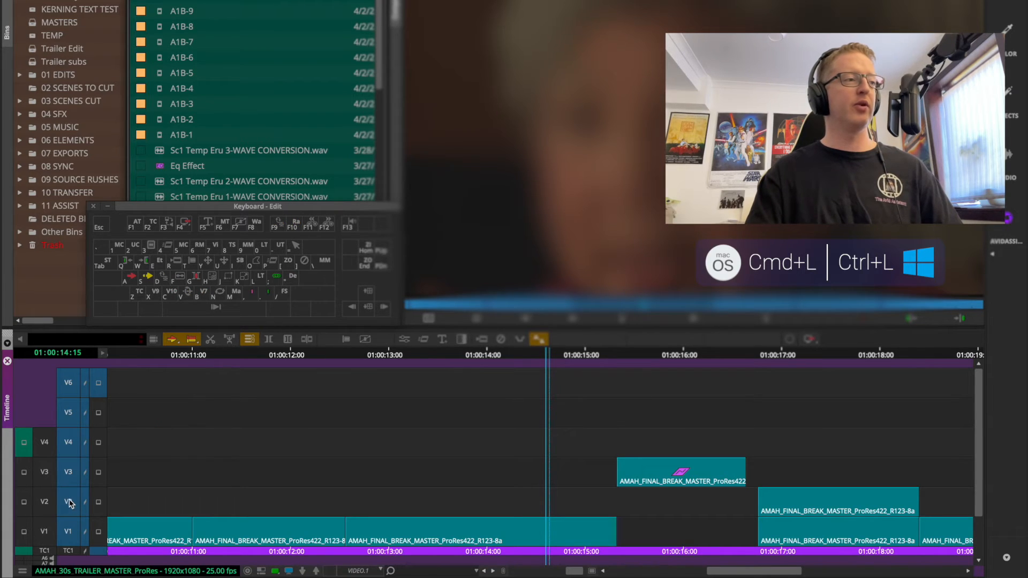
{"action": "left_click_drag", "start_coordinate": [73, 482], "coordinate": [69, 382]}
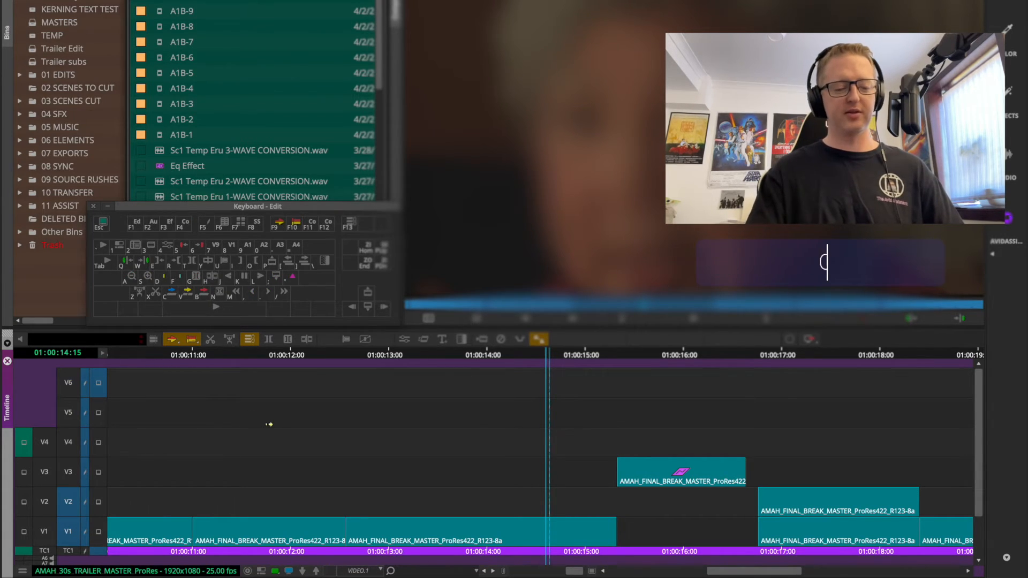
{"action": "key", "text": "ctrl+k"}
{"action": "key", "text": "ctrl+k"}
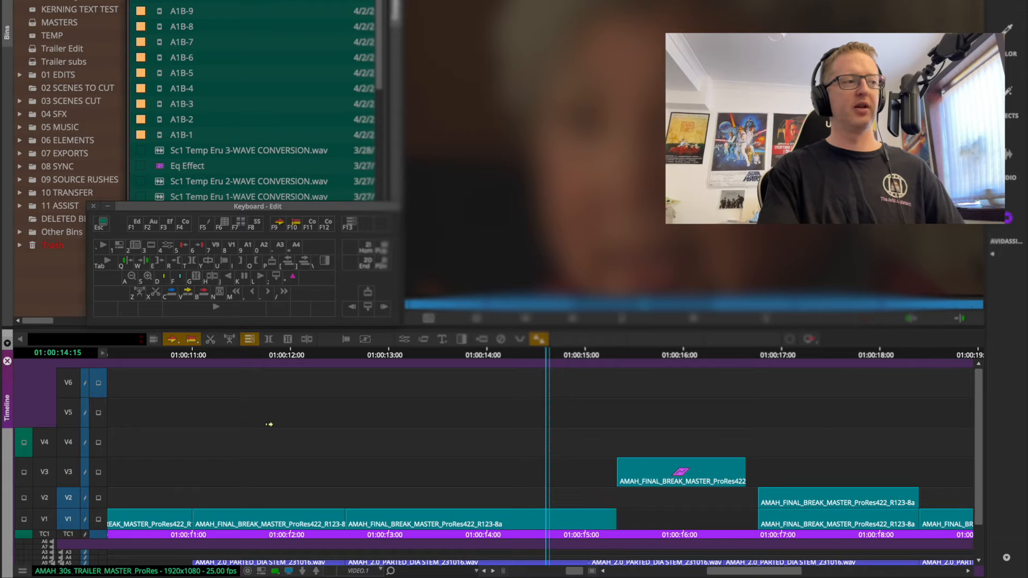
{"action": "key", "text": "ctrl+l"}
{"action": "key", "text": "ctrl+l"}
{"action": "key", "text": "ctrl+l"}
{"action": "key", "text": "ctrl+l"}
{"action": "key", "text": "ctrl+l"}
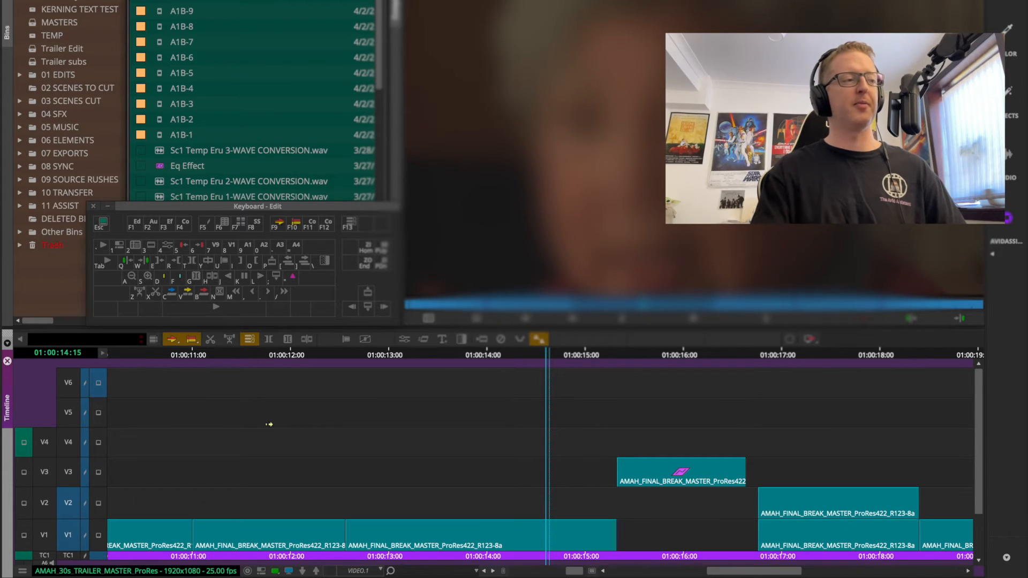
- Select only record tracks V3 to V6 and reduce their height to thin strips, keeping V1 and V2 tall
{"action": "left_click", "coordinate": [77, 492]}
{"action": "left_click", "coordinate": [68, 535]}
{"action": "left_click_drag", "start_coordinate": [68, 471], "coordinate": [68, 383]}
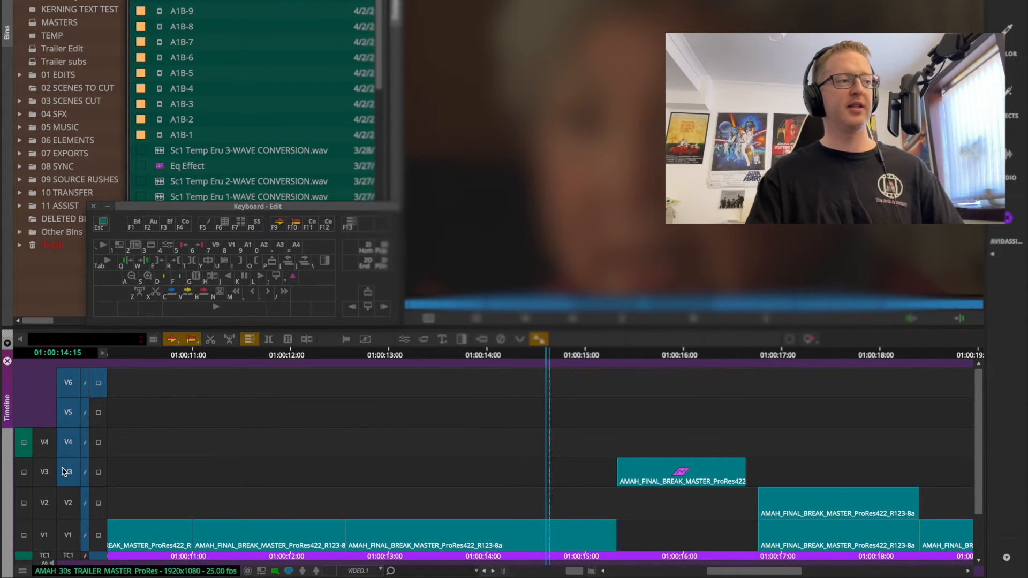
{"action": "scroll", "coordinate": [65, 474], "scroll_direction": "down", "scroll_amount": 3}
{"action": "scroll", "coordinate": [65, 474], "scroll_direction": "up", "scroll_amount": 3}
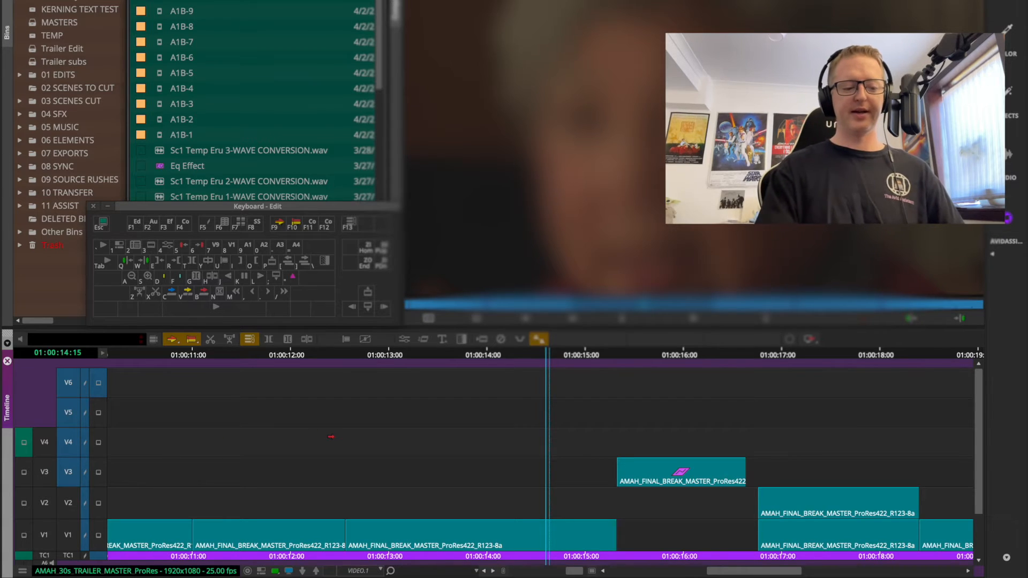
{"action": "key", "text": "ctrl+k"}
{"action": "key", "text": "ctrl+k"}
{"action": "key", "text": "ctrl+k"}
{"action": "key", "text": "ctrl+k"}
{"action": "key", "text": "ctrl+k"}
{"action": "key", "text": "ctrl+k"}
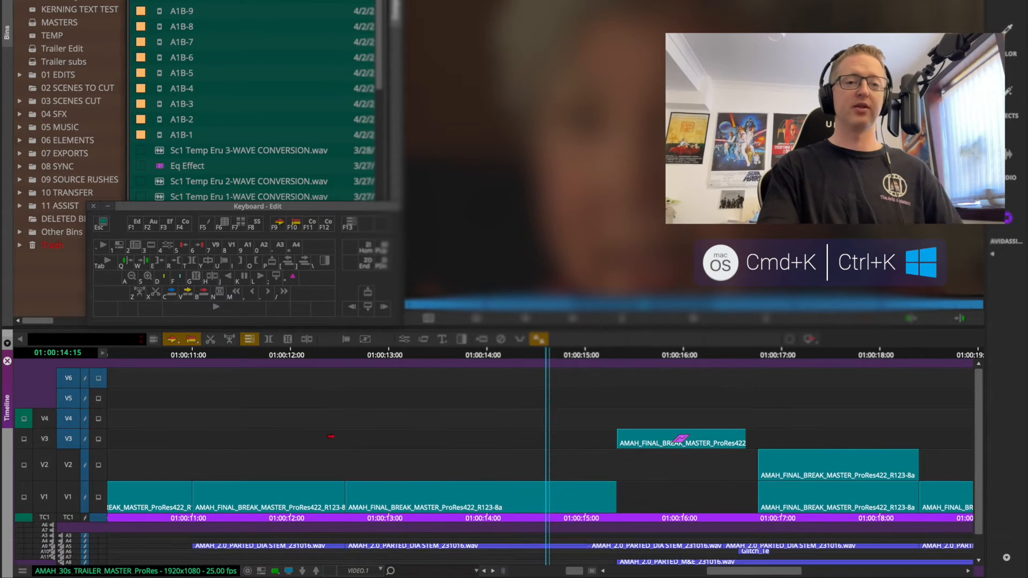
{"action": "key", "text": "ctrl+k"}
{"action": "key", "text": "ctrl+k"}
{"action": "key", "text": "ctrl+k"}
{"action": "key", "text": "ctrl+k"}
{"action": "key", "text": "ctrl+k"}
{"action": "key", "text": "ctrl+k"}
{"action": "key", "text": "ctrl+k"}
{"action": "key", "text": "ctrl+k"}
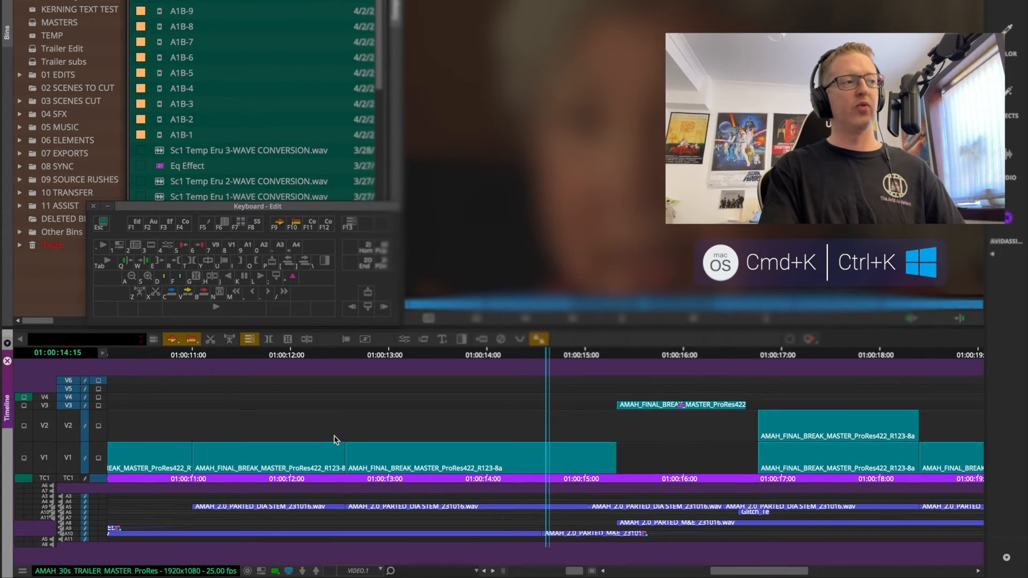
- Enlarge tracks V3 to V6 and shrink them back to thin strips
{"action": "key", "text": "ctrl+l"}
{"action": "key", "text": "ctrl+l"}
{"action": "key", "text": "ctrl+l"}
{"action": "key", "text": "ctrl+l"}
{"action": "key", "text": "ctrl+l"}
{"action": "key", "text": "ctrl+l"}
{"action": "key", "text": "ctrl+l"}
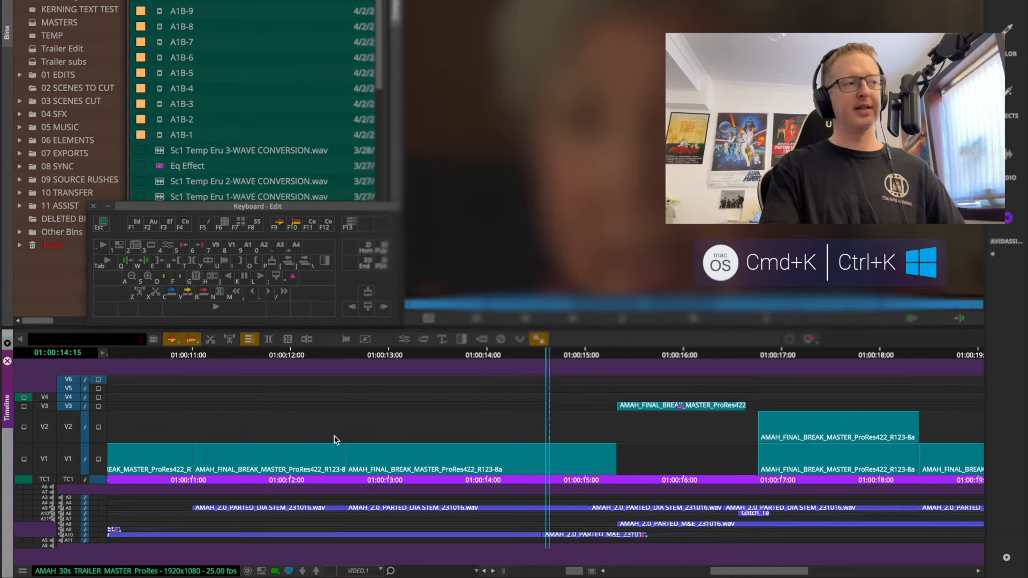
{"action": "key", "text": "ctrl+k"}
{"action": "key", "text": "ctrl+k"}
{"action": "key", "text": "ctrl+k"}
{"action": "key", "text": "ctrl+k"}
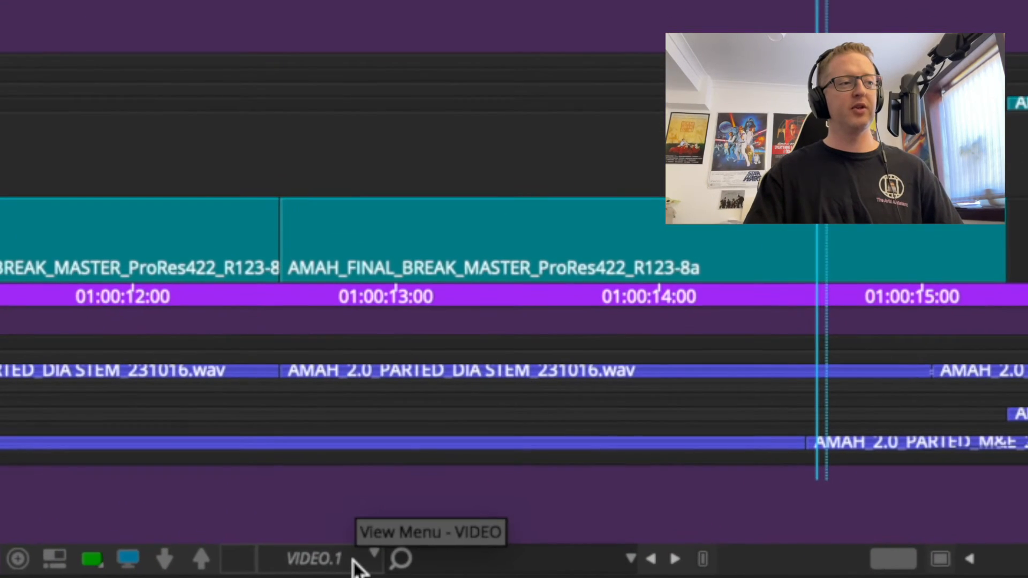
- Save the current track layout as a new timeline view named "V1/2 focus"
{"action": "left_click", "coordinate": [372, 556]}
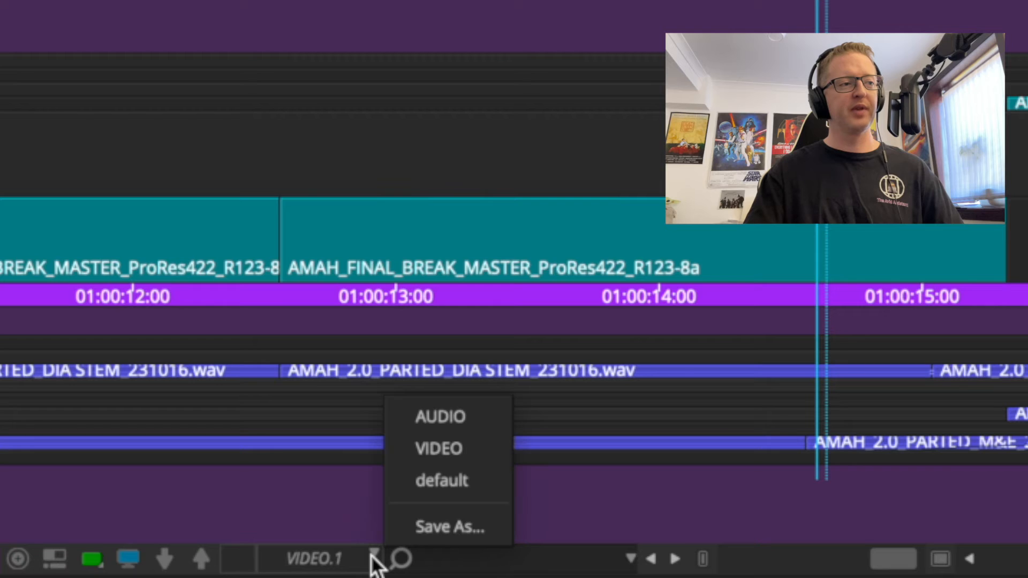
{"action": "left_click", "coordinate": [430, 537]}
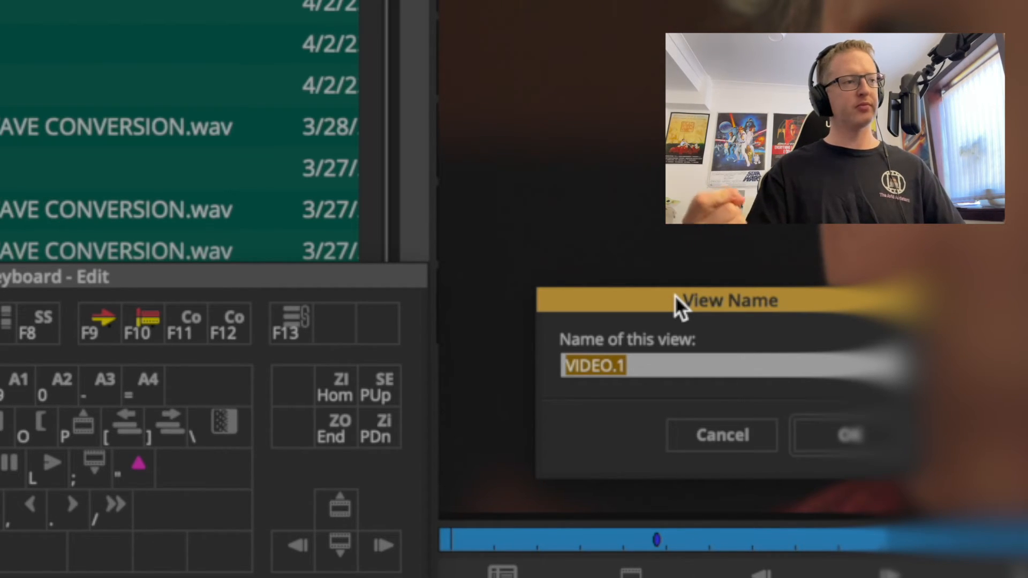
{"action": "type", "text": "V1/2"}
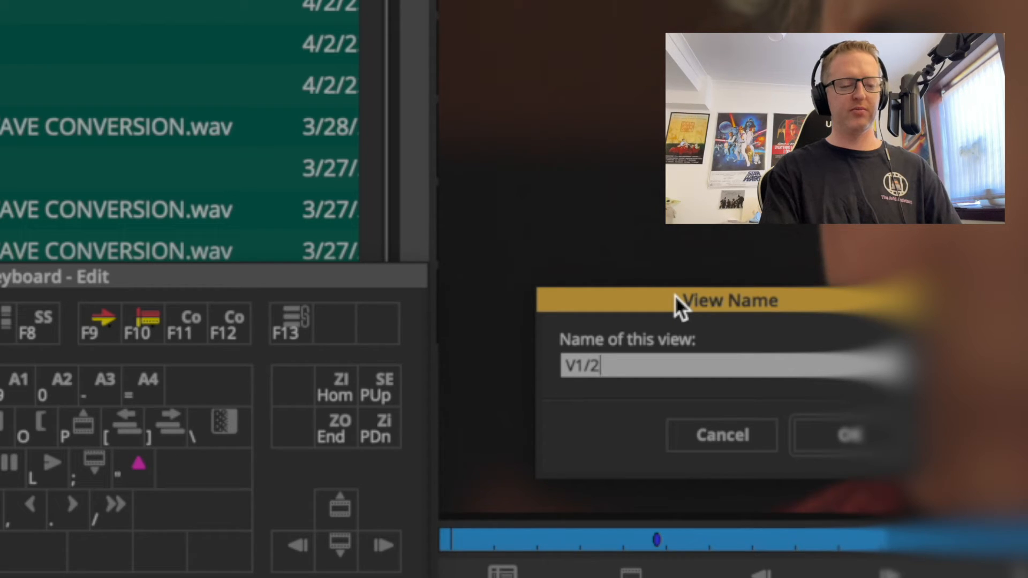
{"action": "type", "text": " focus"}
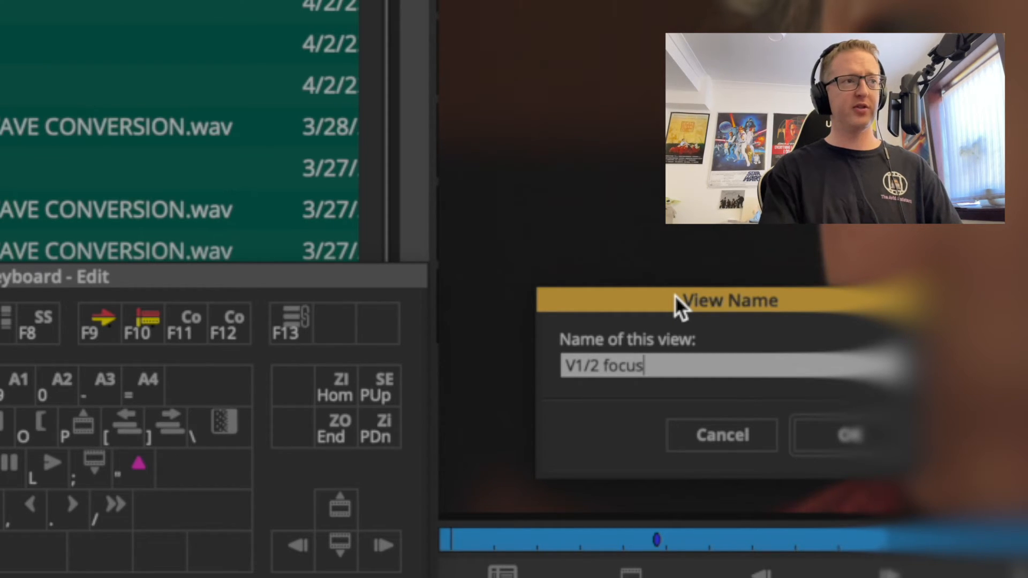
{"action": "left_click", "coordinate": [842, 431]}
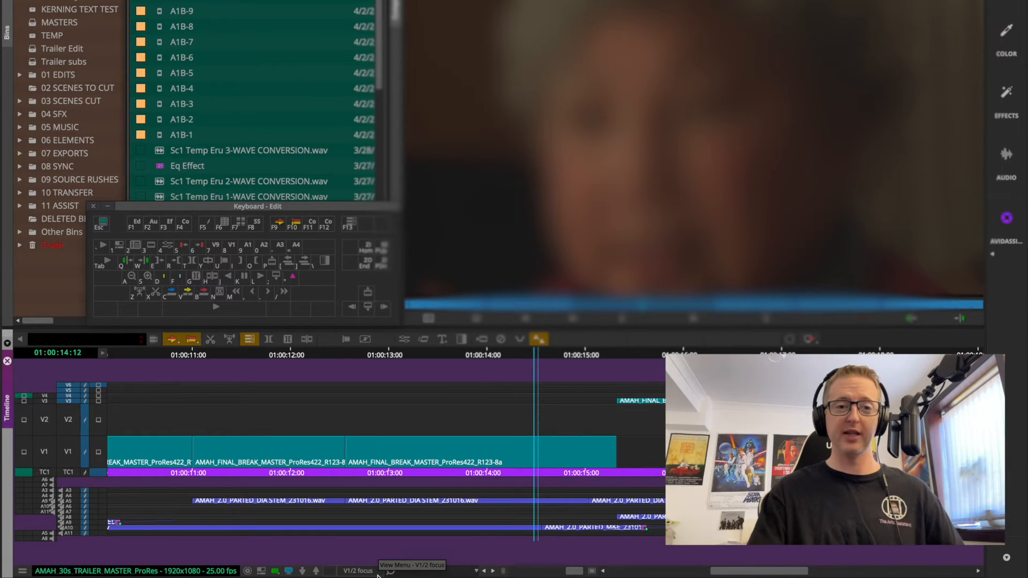
- In the Command Palette's timeline view commands, assign the VIDEO view to TV1 and the AUDIO view to TV2
{"action": "key", "text": "ctrl+3"}
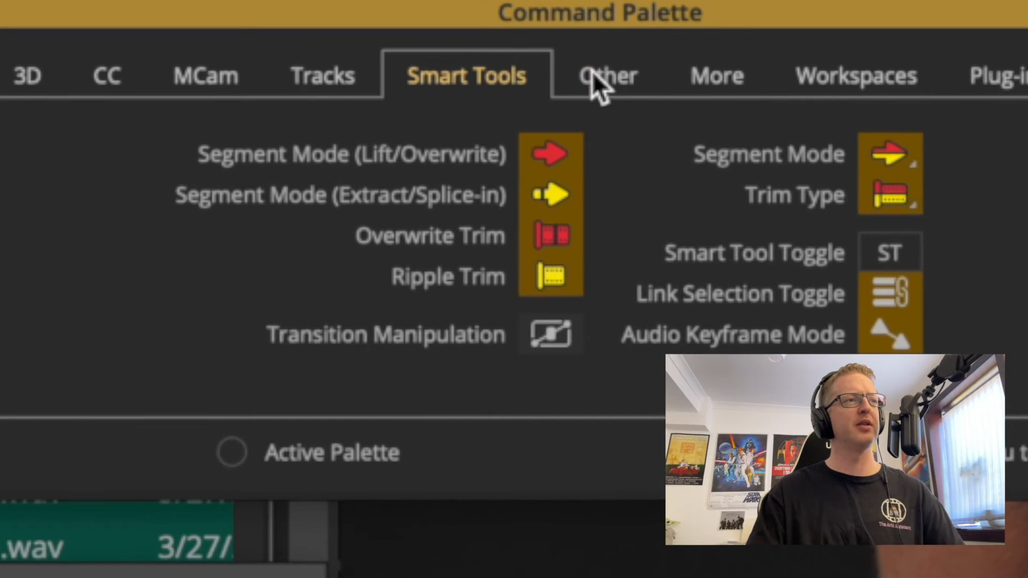
{"action": "left_click", "coordinate": [600, 78]}
{"action": "left_click", "coordinate": [697, 77]}
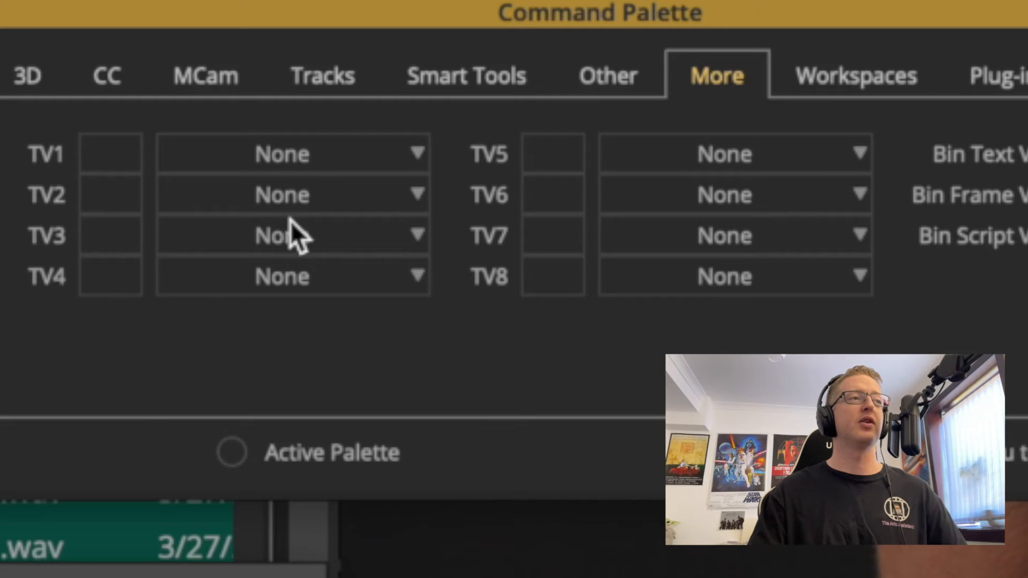
{"action": "left_click", "coordinate": [410, 155]}
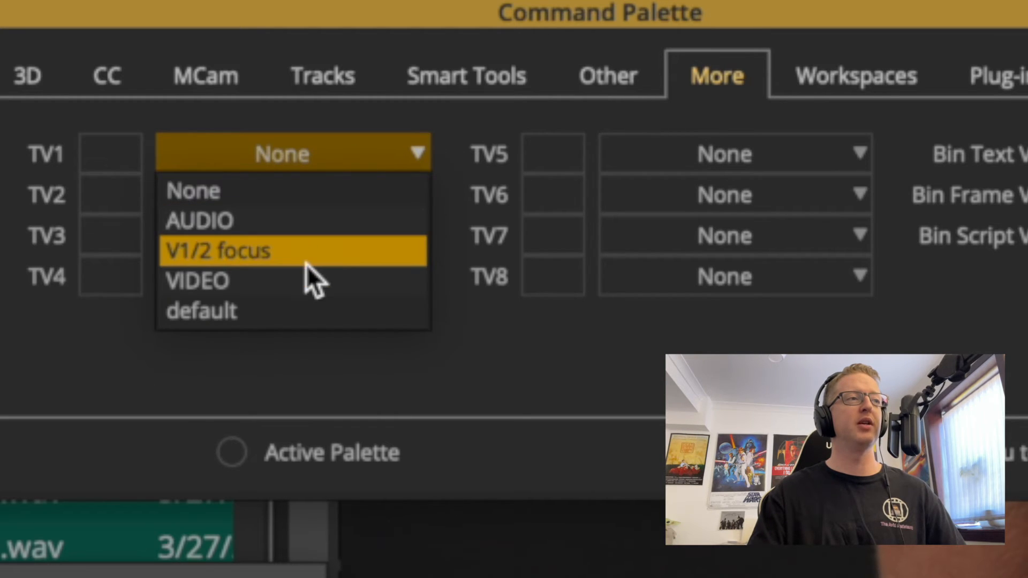
{"action": "left_click", "coordinate": [306, 281]}
{"action": "left_click", "coordinate": [272, 199]}
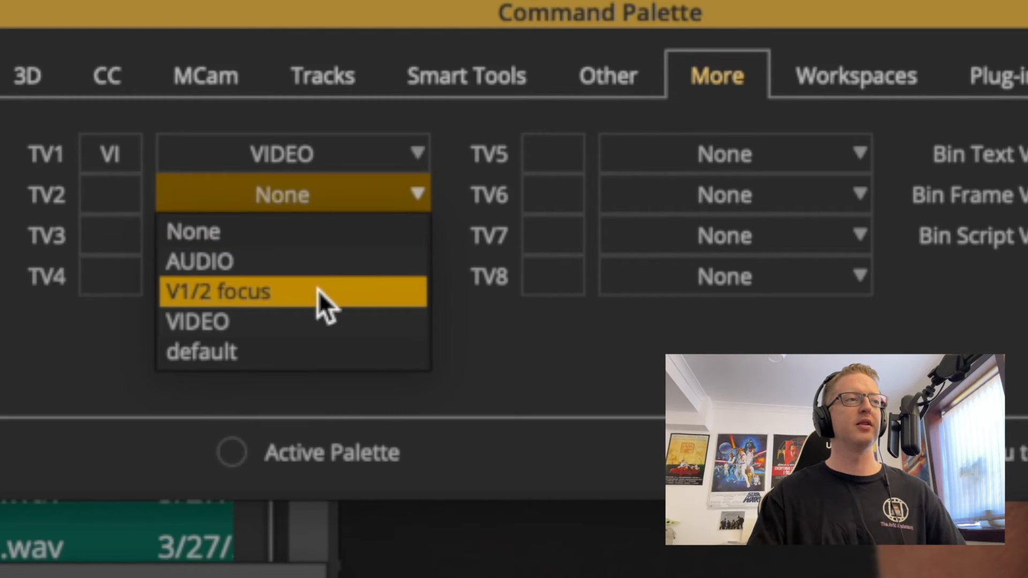
{"action": "left_click", "coordinate": [346, 260]}
- Assign the V1/2 focus view to TV3 and the default view to TV4
{"action": "left_click", "coordinate": [336, 235]}
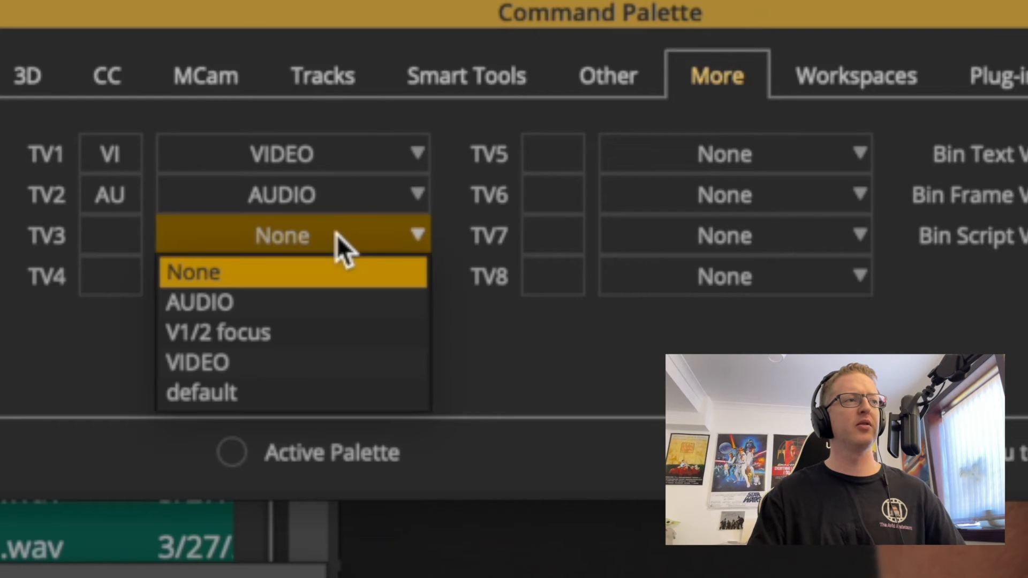
{"action": "left_click", "coordinate": [337, 332]}
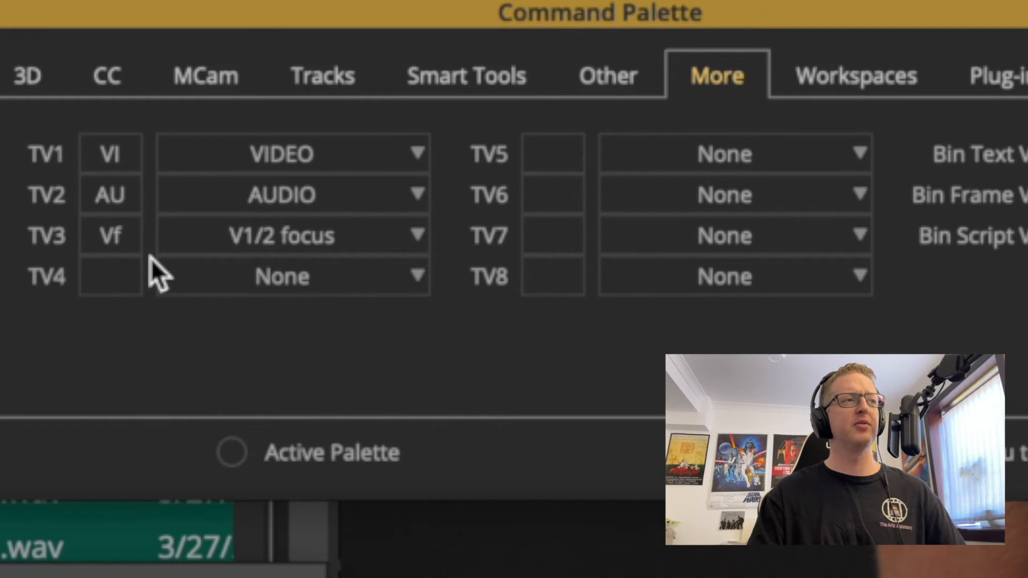
{"action": "left_click", "coordinate": [403, 274]}
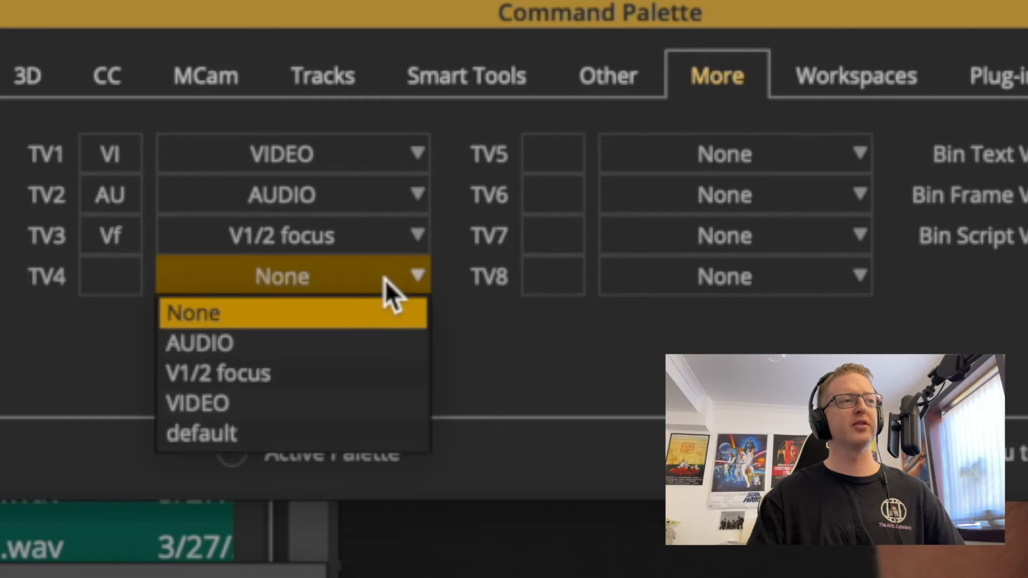
{"action": "left_click", "coordinate": [362, 428]}
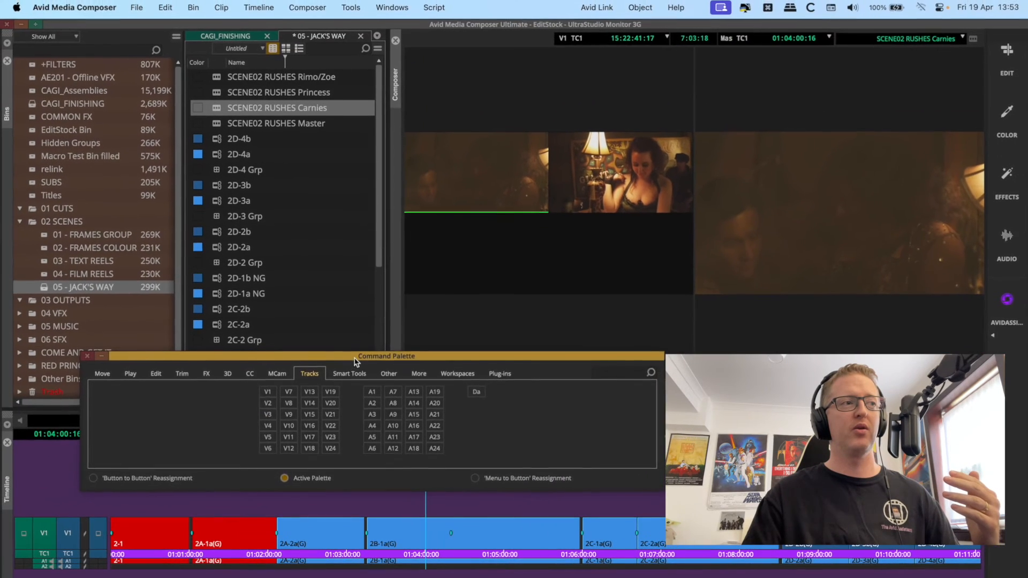
- With the Command Palette moved clear of the timeline, park the playhead at 01:01:16:11 and zoom in around it with Focus
{"action": "left_click_drag", "start_coordinate": [353, 361], "coordinate": [583, 295]}
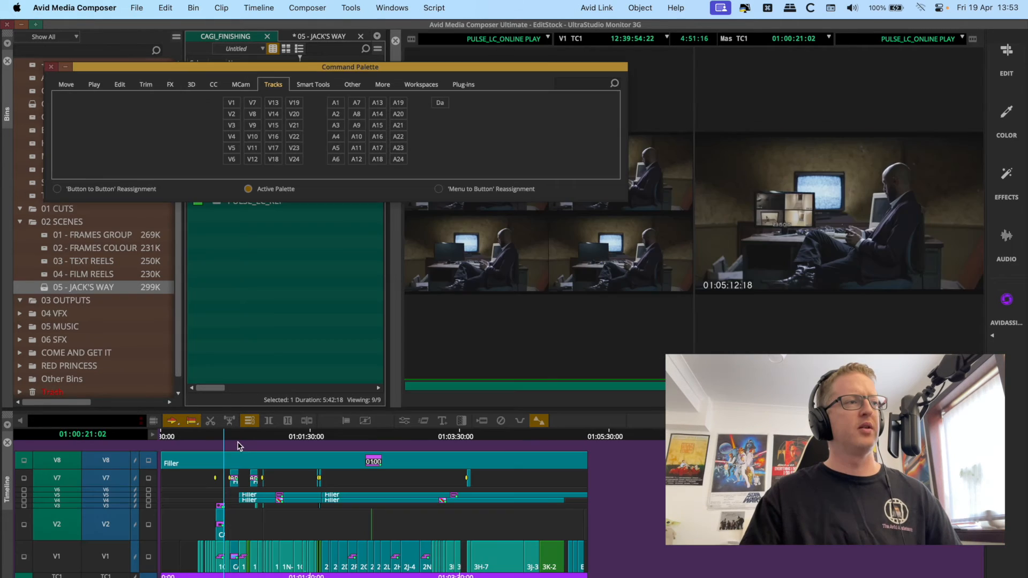
{"action": "left_click_drag", "start_coordinate": [234, 432], "coordinate": [214, 451]}
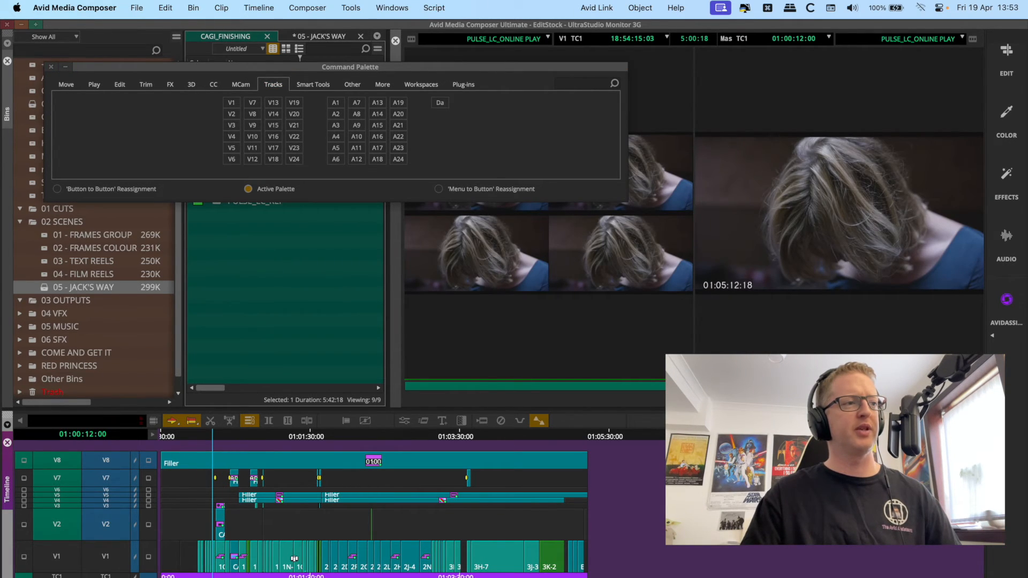
{"action": "left_click", "coordinate": [293, 557]}
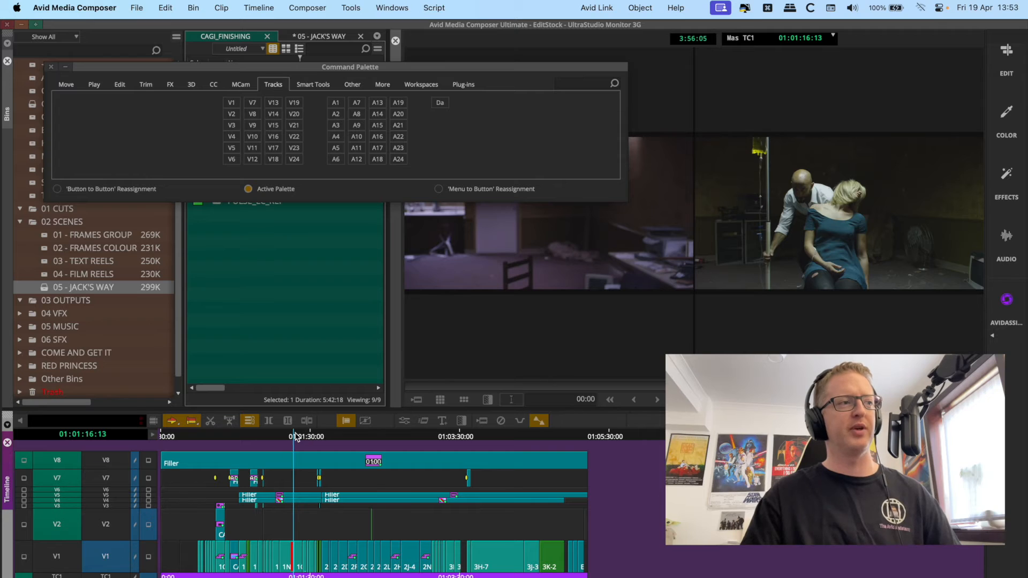
{"action": "key", "text": "h"}
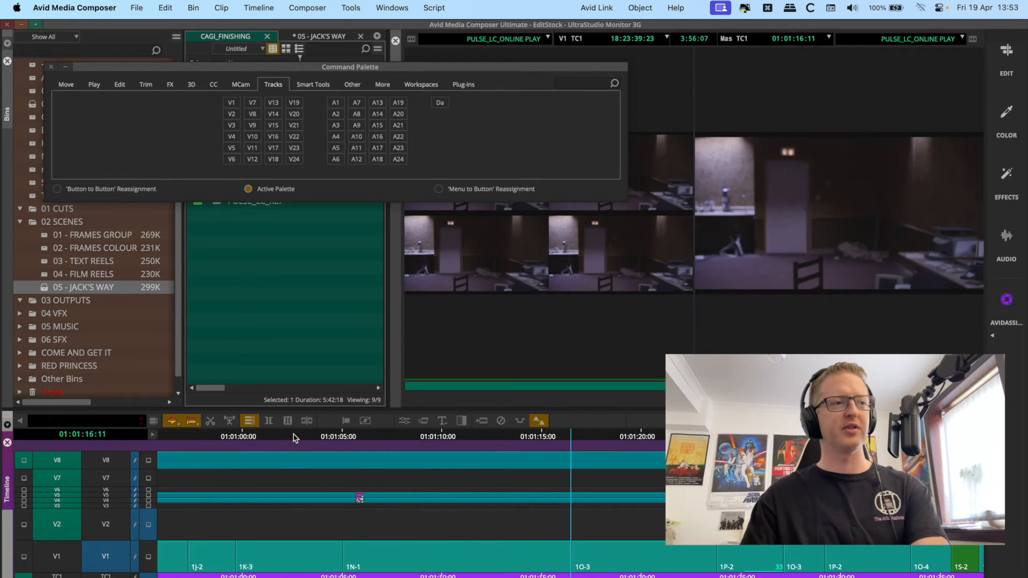
- Open the Edit keyboard layout from the user settings, place it beside the bins and close the settings window
{"action": "key", "text": "Up"}
{"action": "key", "text": "Up"}
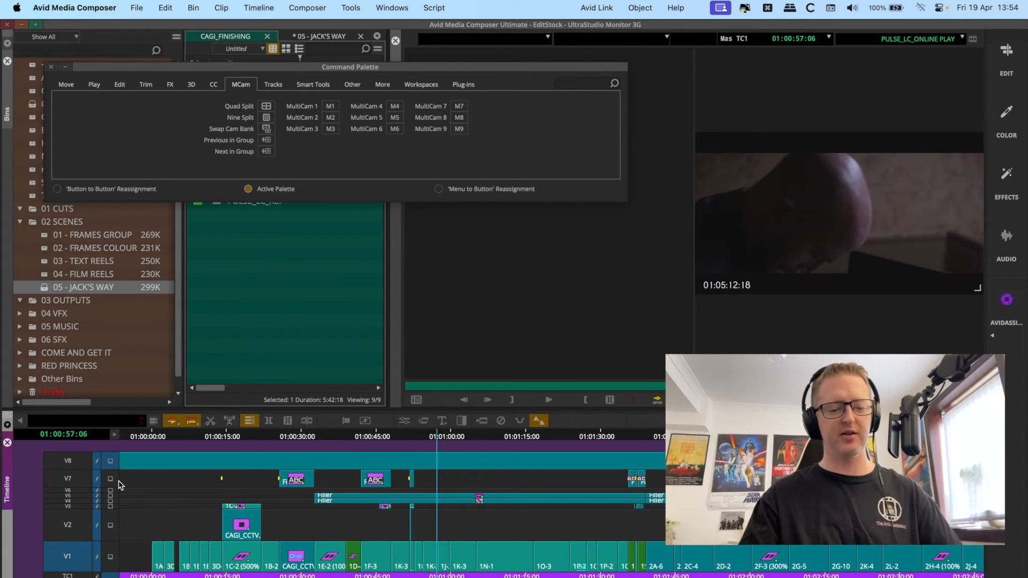
{"action": "key", "text": "super+"}
{"action": "key", "text": "k"}
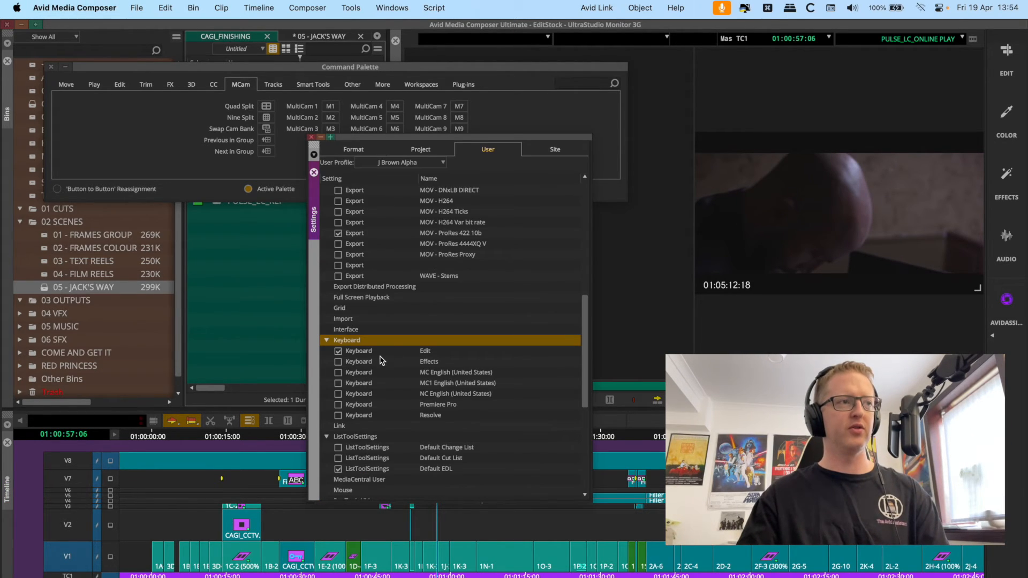
{"action": "double_click", "coordinate": [384, 350]}
{"action": "left_click_drag", "start_coordinate": [455, 271], "coordinate": [135, 268]}
{"action": "left_click", "coordinate": [314, 172]}
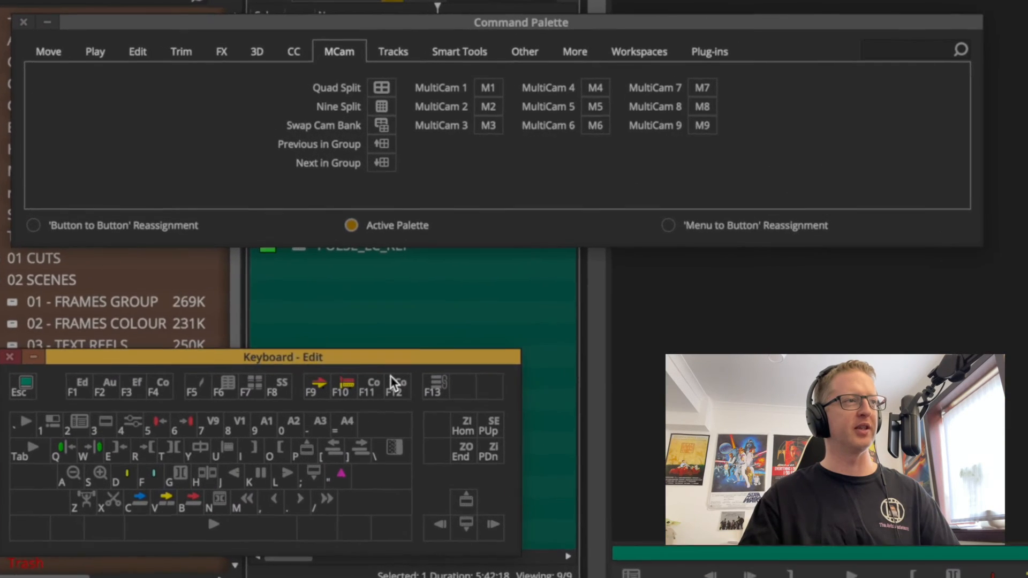
- Assign the V8 track command to Shift+X in the Edit keyboard layout using button-to-button reassignment
{"action": "left_click", "coordinate": [273, 84]}
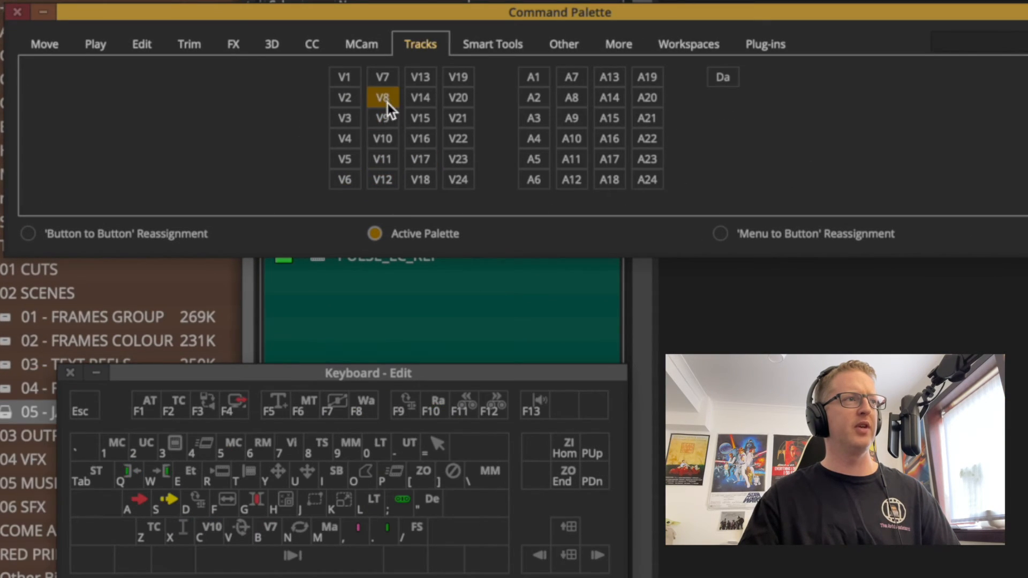
{"action": "left_click", "coordinate": [183, 235]}
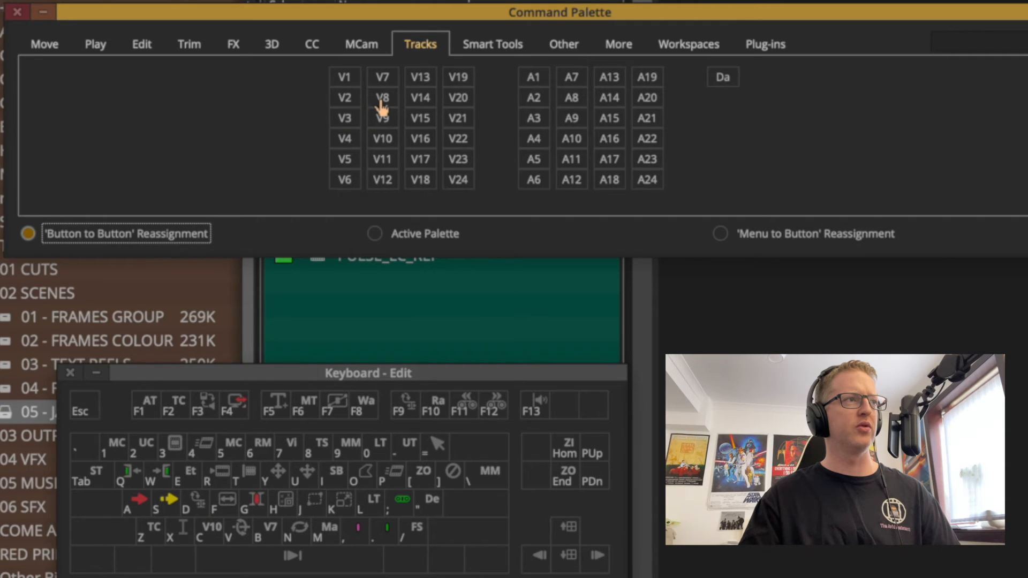
{"action": "left_click_drag", "start_coordinate": [381, 100], "coordinate": [183, 531]}
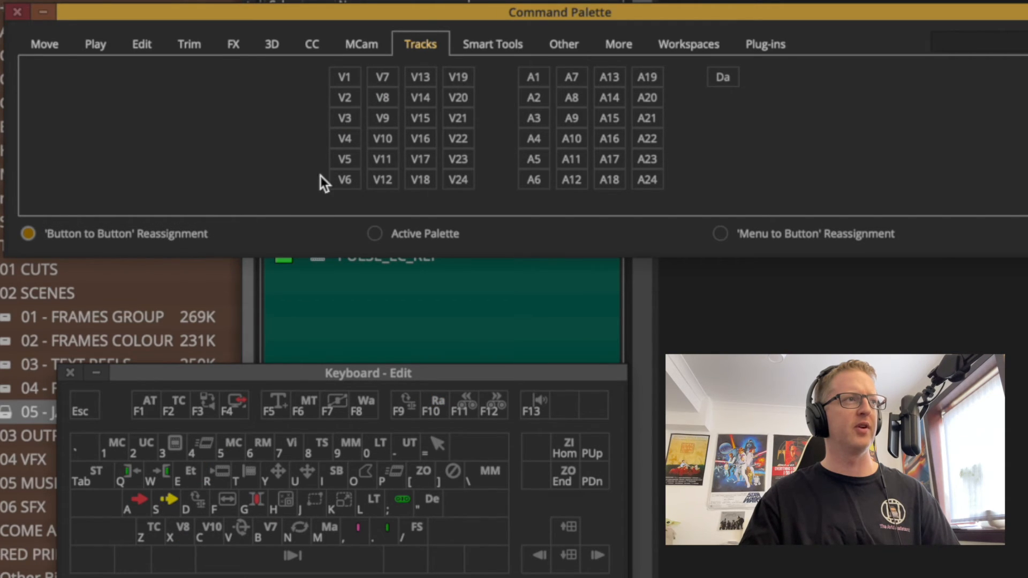
- Add the Option key modifier to the V8 command on Shift+X and close the Command Palette
{"action": "left_click", "coordinate": [573, 43]}
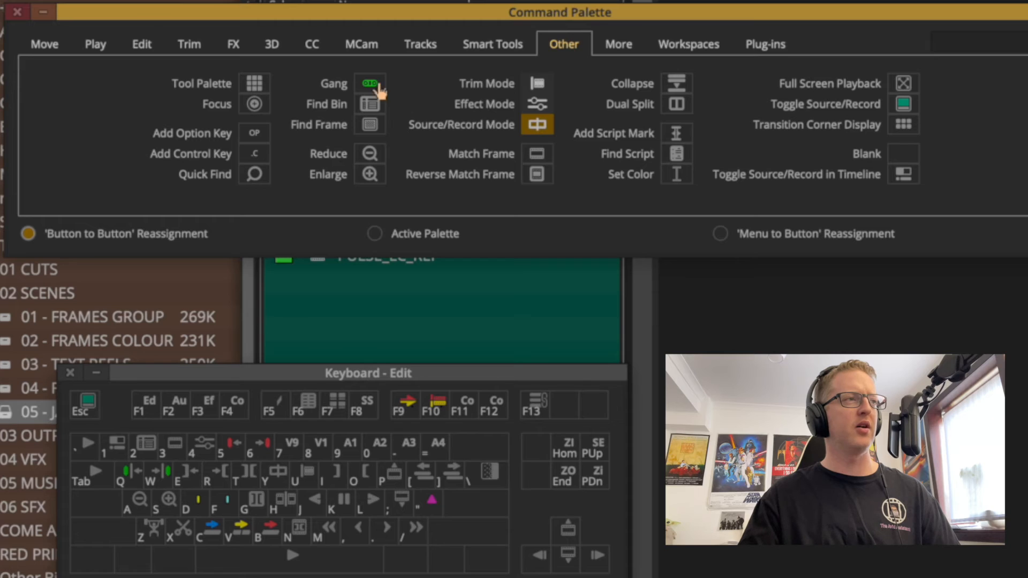
{"action": "key", "text": "shift"}
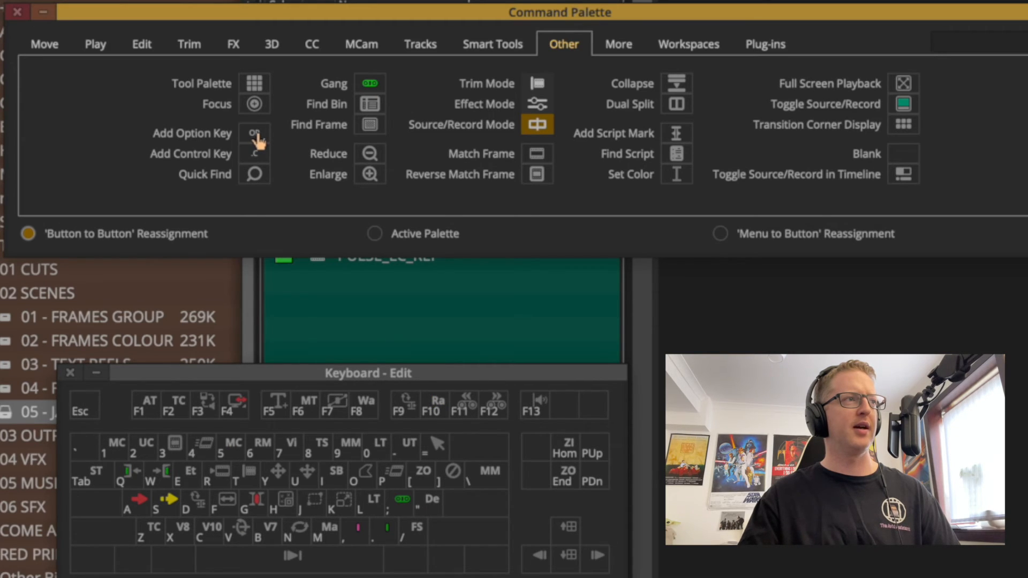
{"action": "left_click_drag", "start_coordinate": [257, 141], "coordinate": [269, 152]}
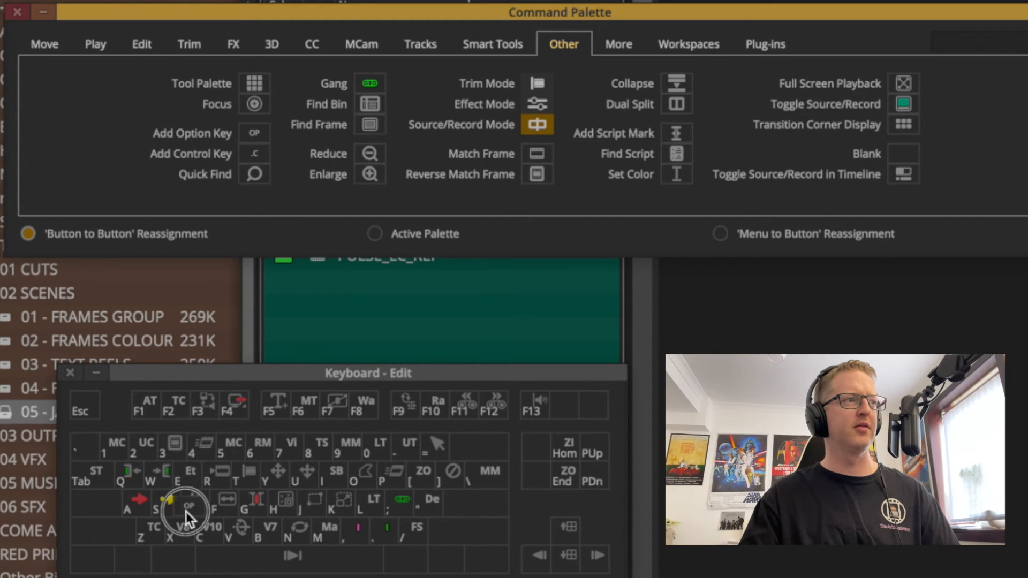
{"action": "left_click_drag", "start_coordinate": [186, 512], "coordinate": [178, 533]}
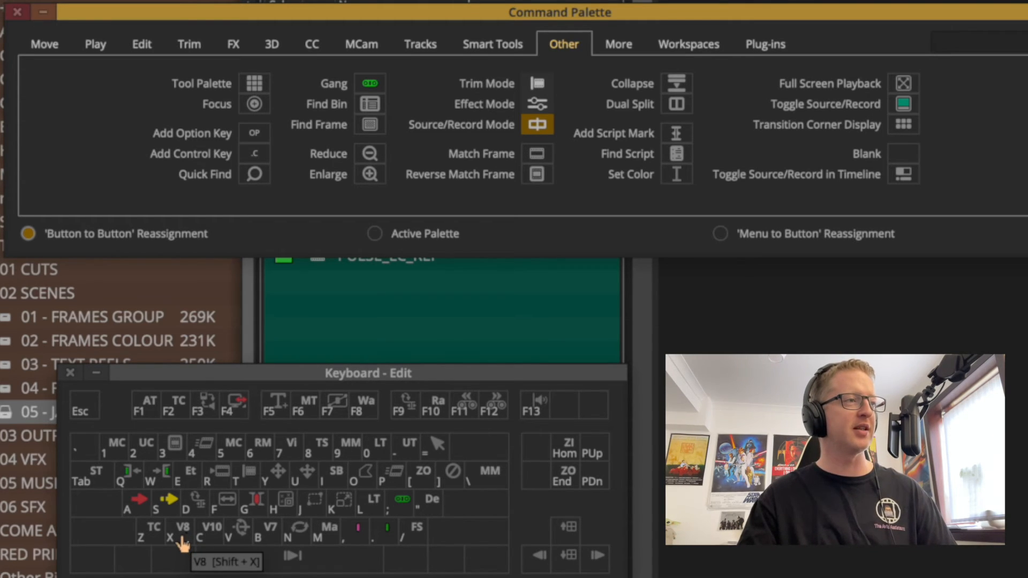
{"action": "key", "text": "shift"}
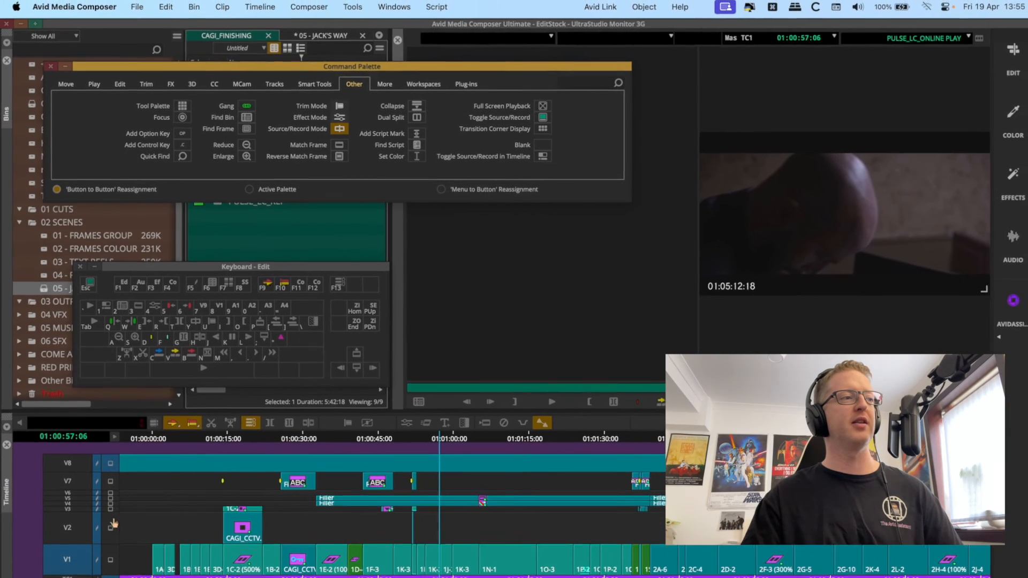
{"action": "left_click", "coordinate": [51, 67]}
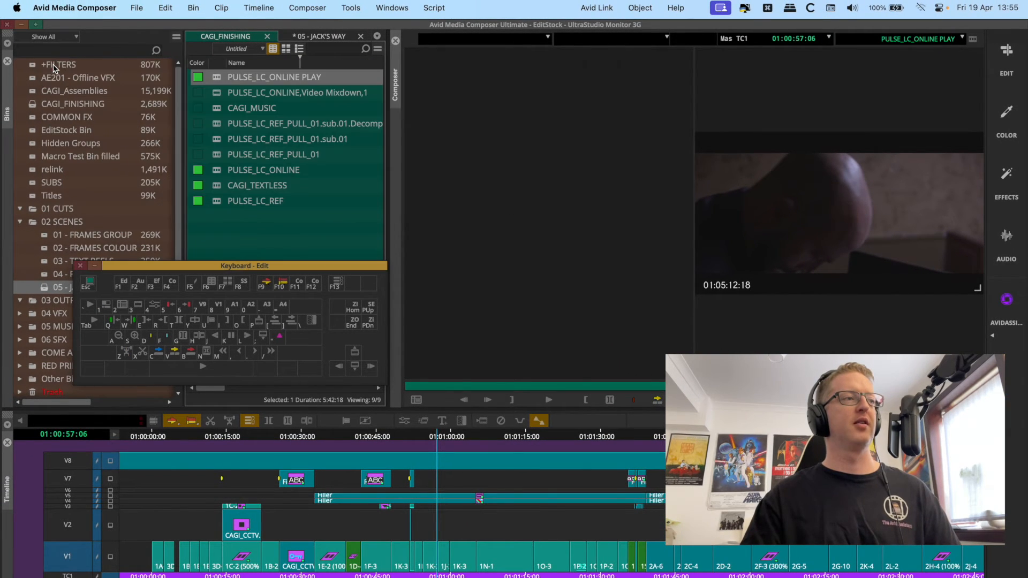
- Switch the video monitoring back and forth between track V1 alone and the full composite up to V8
{"action": "left_click", "coordinate": [109, 548]}
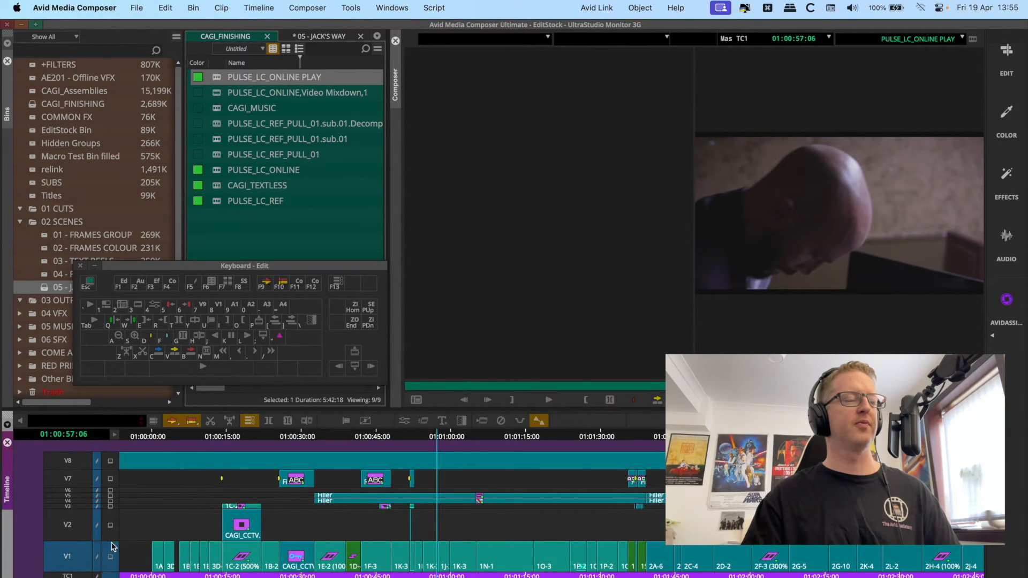
{"action": "left_click", "coordinate": [112, 547]}
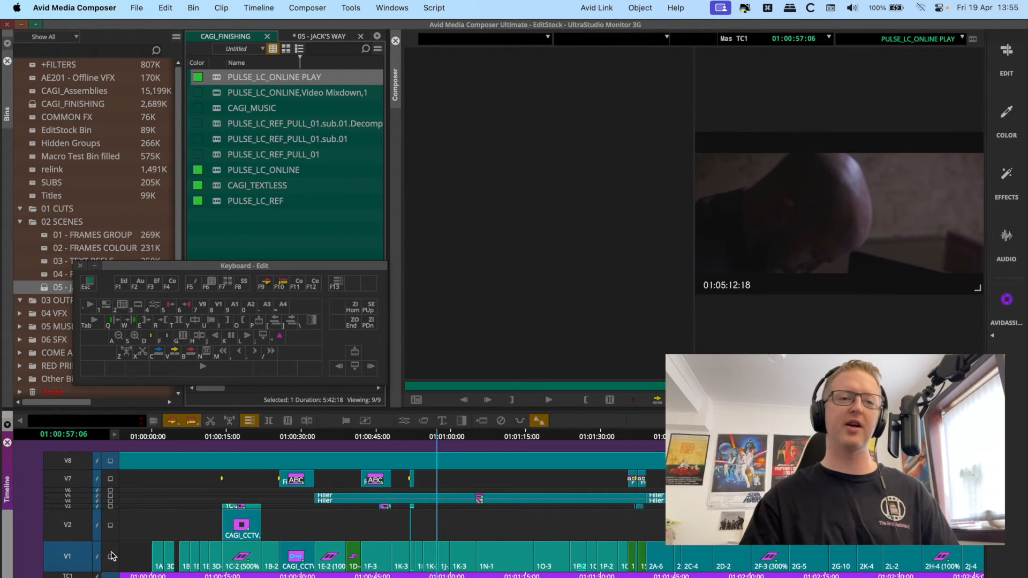
{"action": "left_click", "coordinate": [112, 556]}
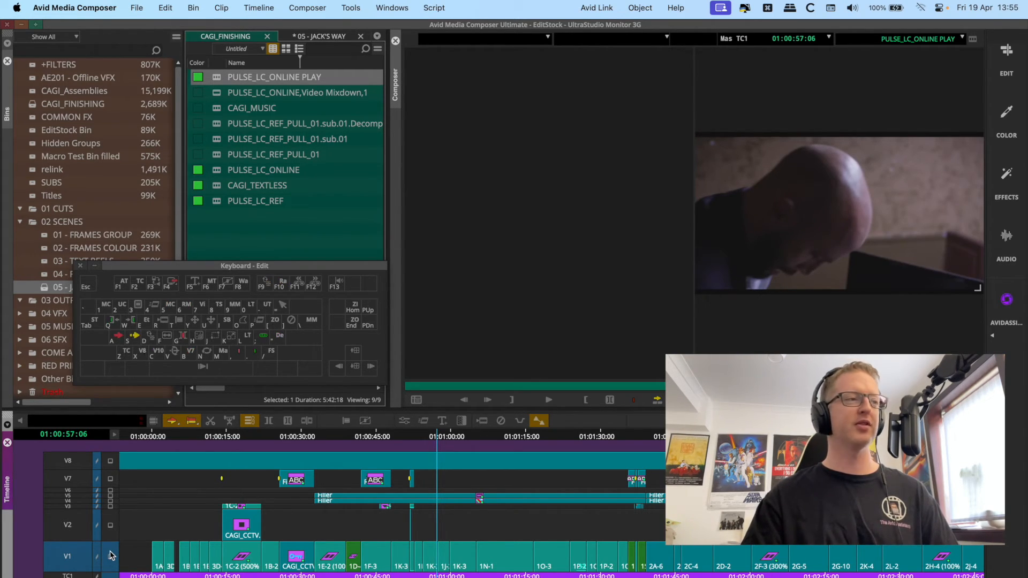
{"action": "left_click", "coordinate": [111, 555]}
{"action": "left_click", "coordinate": [406, 451]}
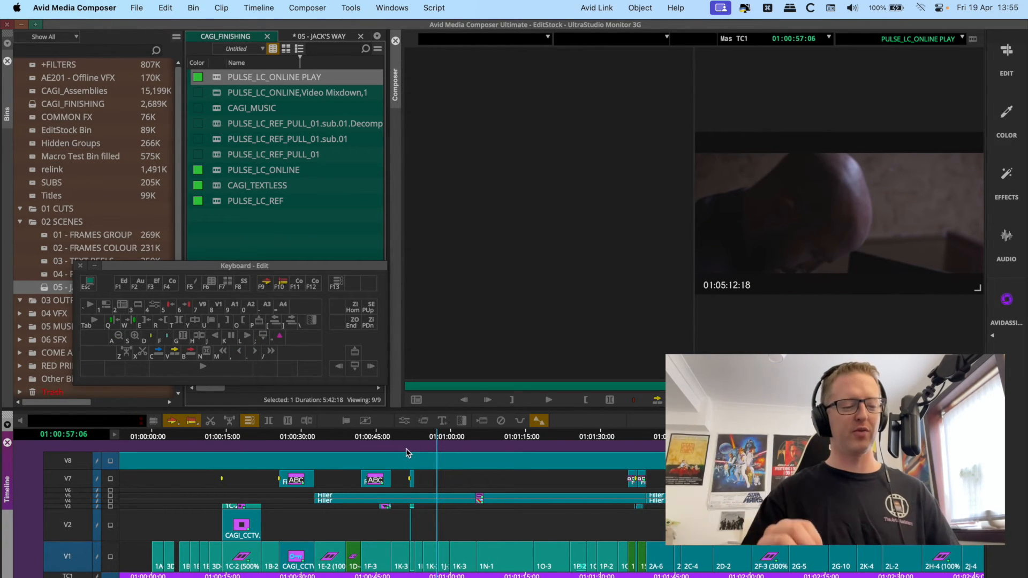
{"action": "left_click", "coordinate": [112, 558], "text": "super"}
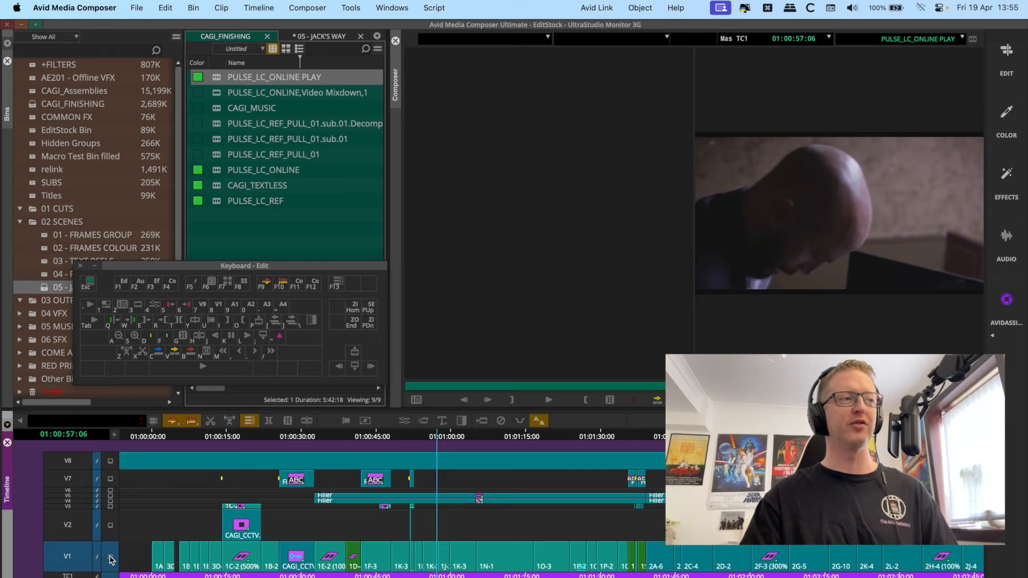
{"action": "left_click", "coordinate": [111, 558], "text": "super"}
{"action": "left_click", "coordinate": [111, 559], "text": "super"}
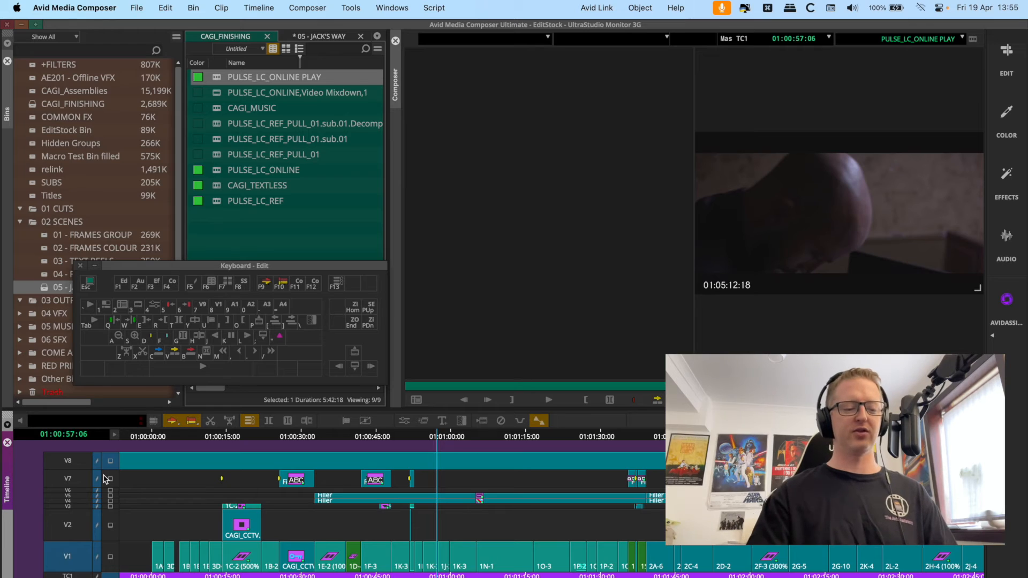
{"action": "key", "text": "shift"}
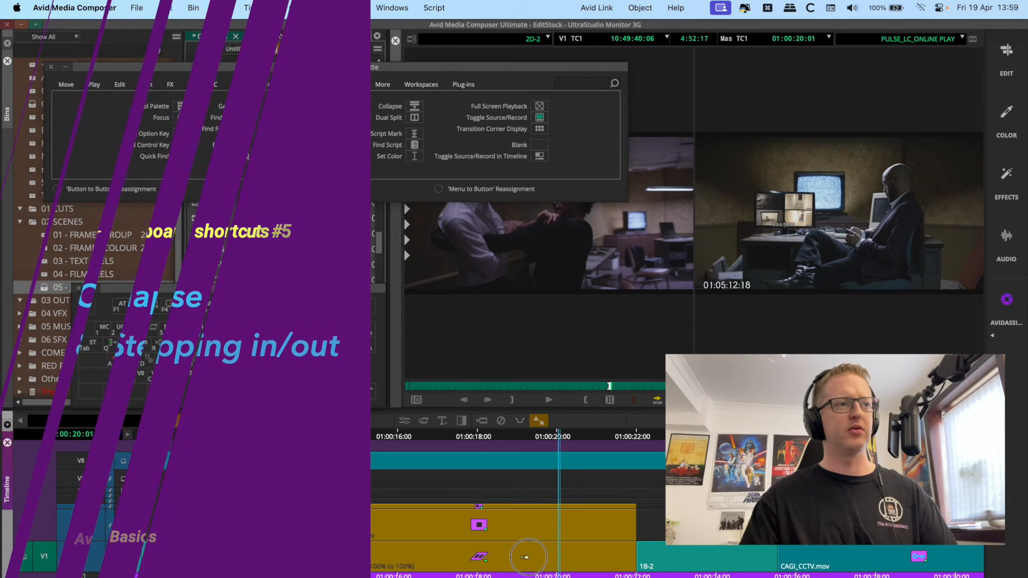
- Park the playhead at 01:00:17:08 over the stacked 1C-2 and CAGI_CCTV.mov clips and monitor only V1
{"action": "left_click_drag", "start_coordinate": [483, 434], "coordinate": [451, 459]}
{"action": "left_click", "coordinate": [452, 459]}
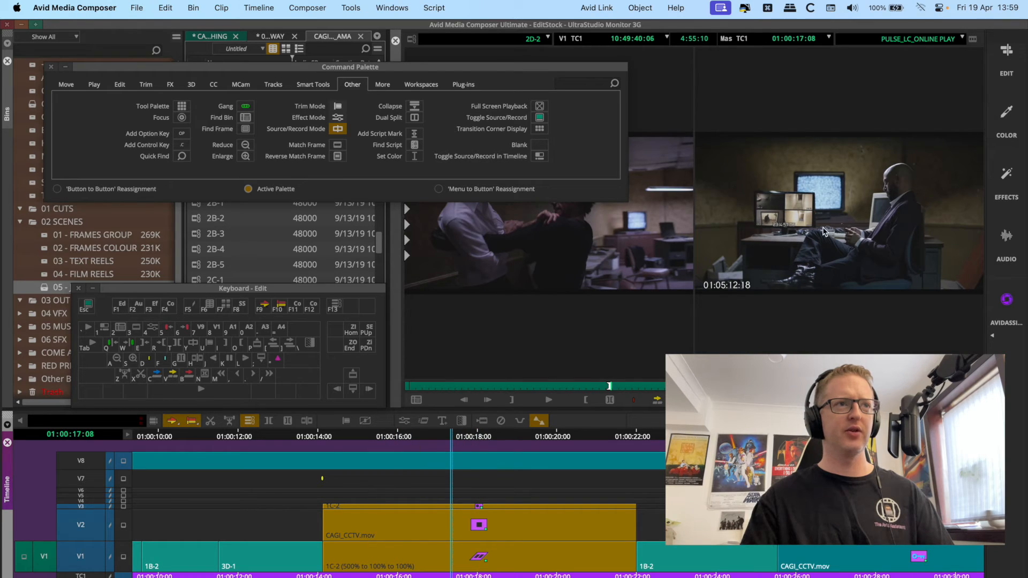
{"action": "left_click", "coordinate": [123, 557]}
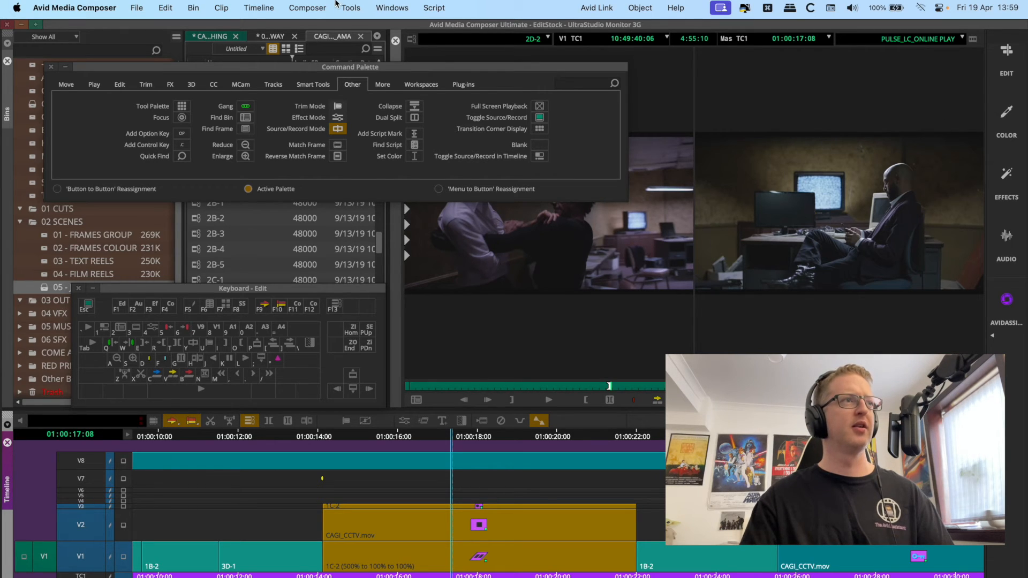
- Switch the Composer to a single large record monitor, uncover the picture and monitor the layers above V1
{"action": "left_click", "coordinate": [330, 8]}
{"action": "left_click", "coordinate": [324, 55]}
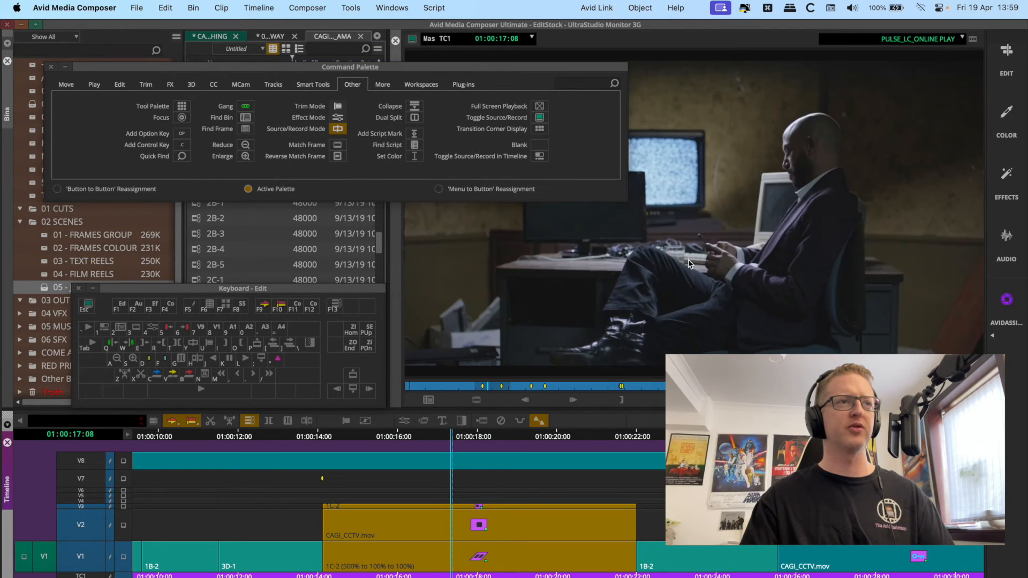
{"action": "left_click_drag", "start_coordinate": [540, 69], "coordinate": [396, 79]}
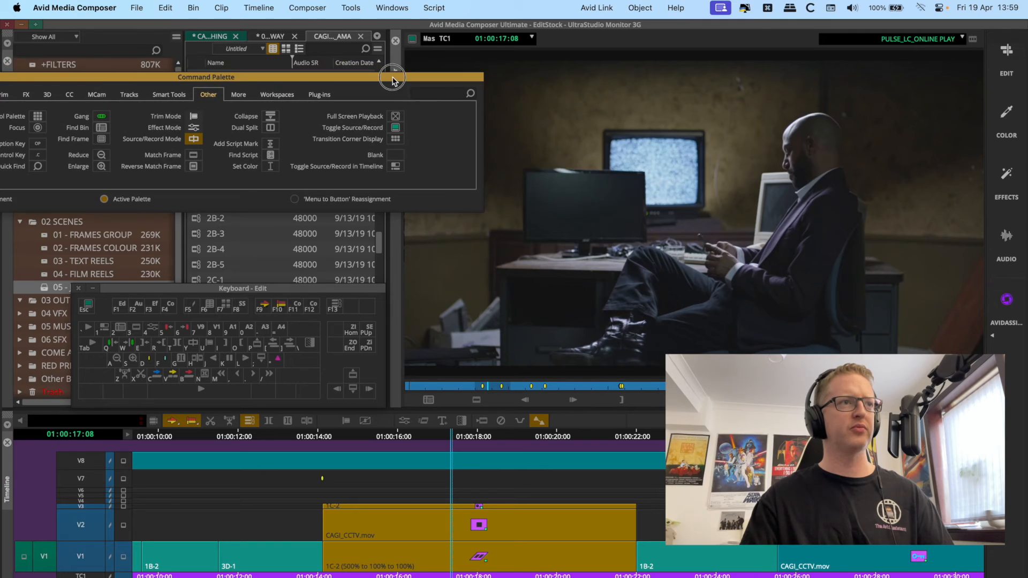
{"action": "left_click", "coordinate": [122, 530]}
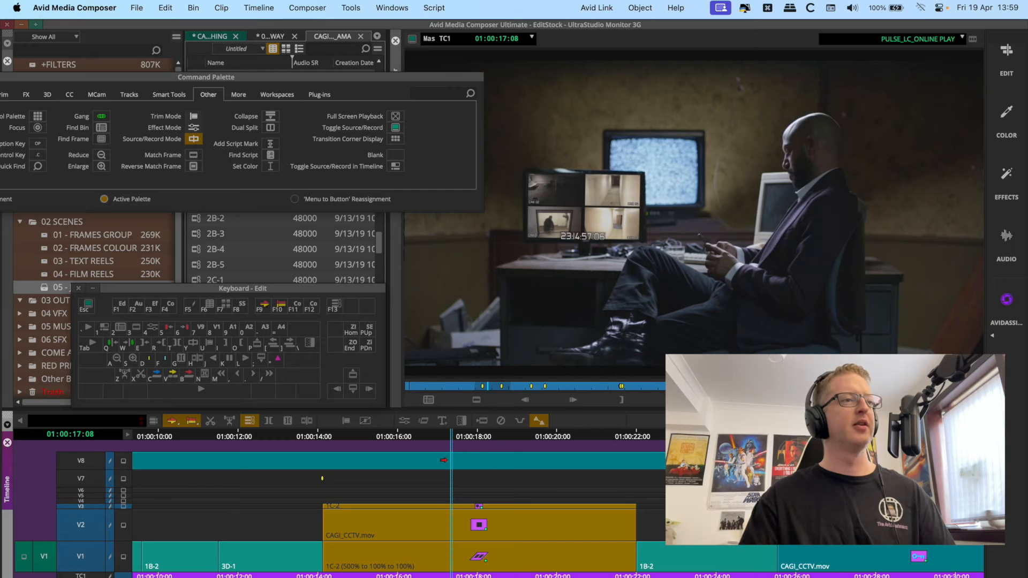
- Select the stacked 1C-2 and CAGI_CCTV.mov segments on V1 to V3 and collapse them into one segment
{"action": "left_click", "coordinate": [534, 493]}
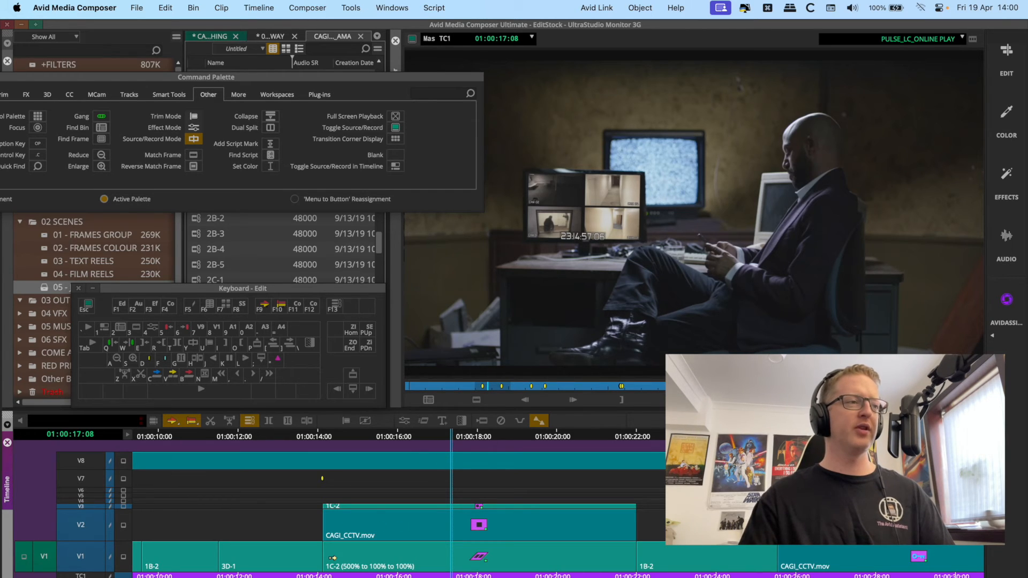
{"action": "left_click", "coordinate": [437, 545], "text": "shift"}
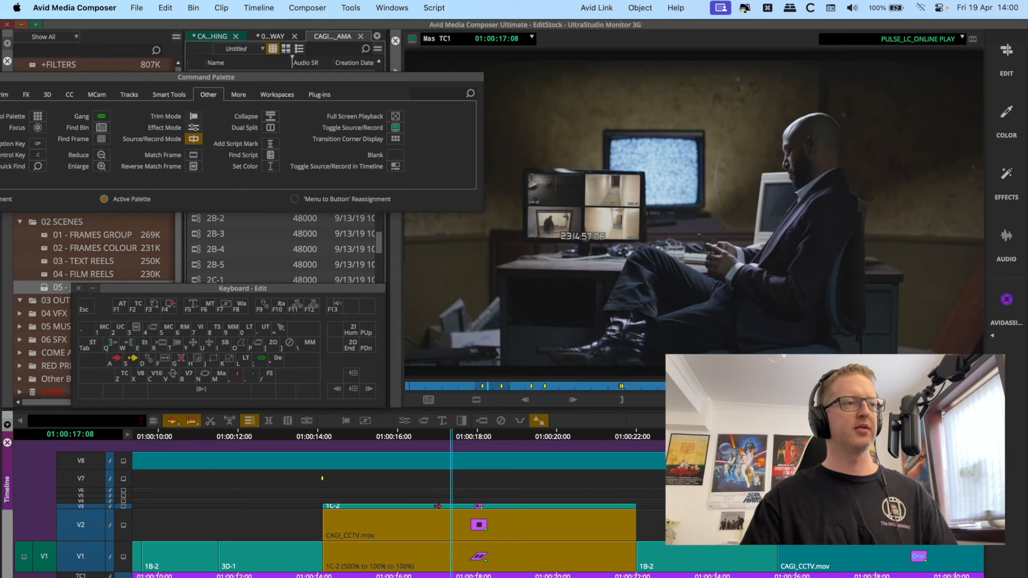
{"action": "left_click", "coordinate": [354, 507], "text": "shift"}
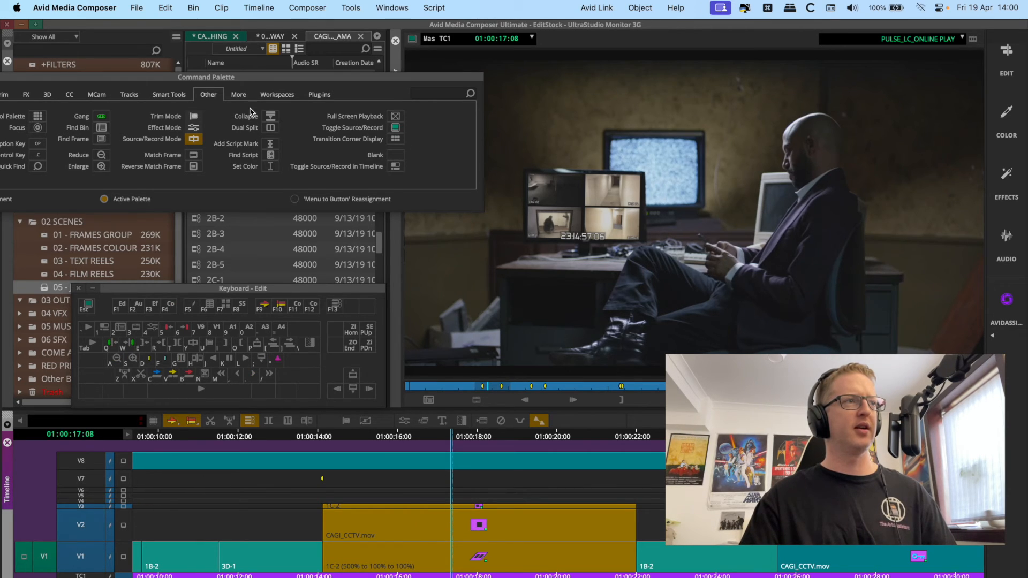
{"action": "left_click", "coordinate": [270, 118]}
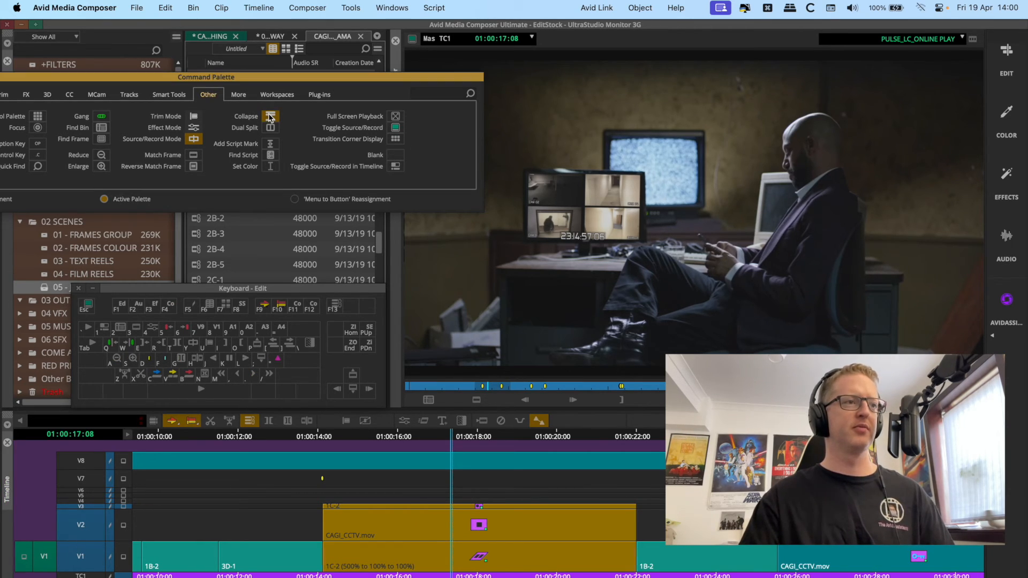
{"action": "left_click", "coordinate": [271, 118]}
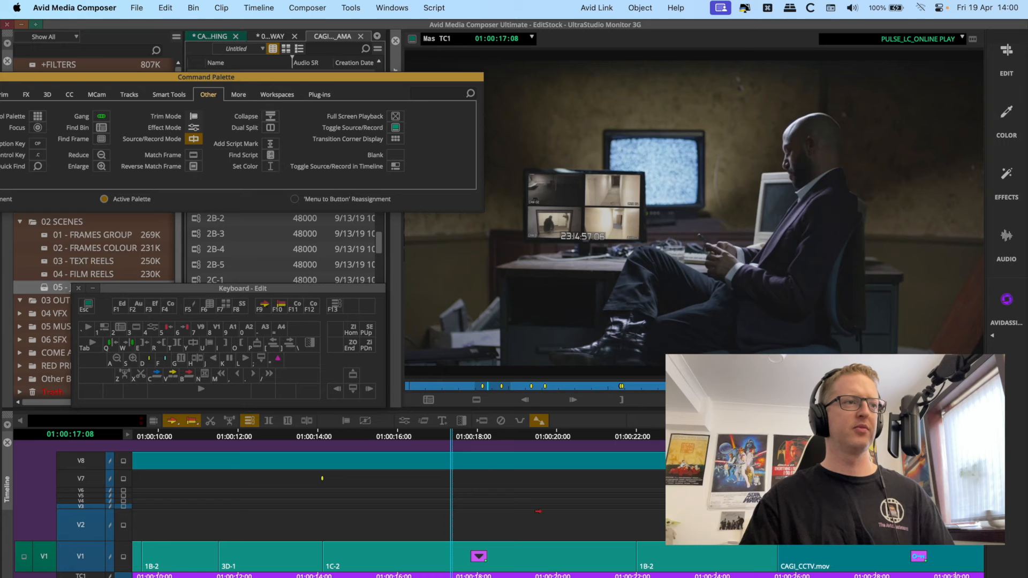
- Expand the collapsed 1C-2 segment and try to move its three selected nested layers up onto the main video tracks
{"action": "double_click", "coordinate": [502, 550]}
{"action": "scroll", "coordinate": [374, 509], "scroll_direction": "down", "scroll_amount": 3}
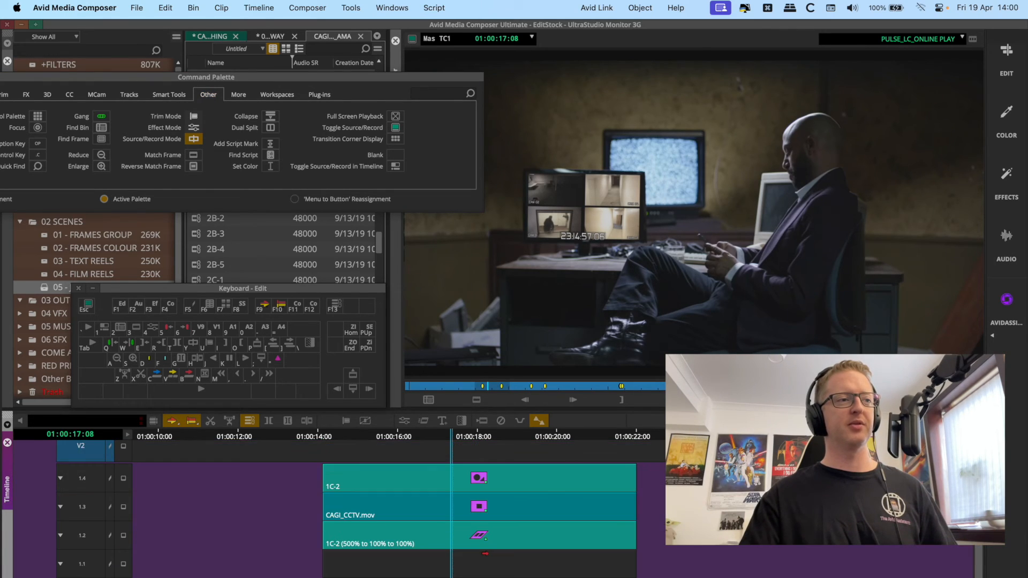
{"action": "left_click", "coordinate": [495, 528]}
{"action": "left_click", "coordinate": [494, 509], "text": "shift"}
{"action": "left_click", "coordinate": [493, 485], "text": "shift"}
{"action": "scroll", "coordinate": [504, 489], "scroll_direction": "up", "scroll_amount": 3}
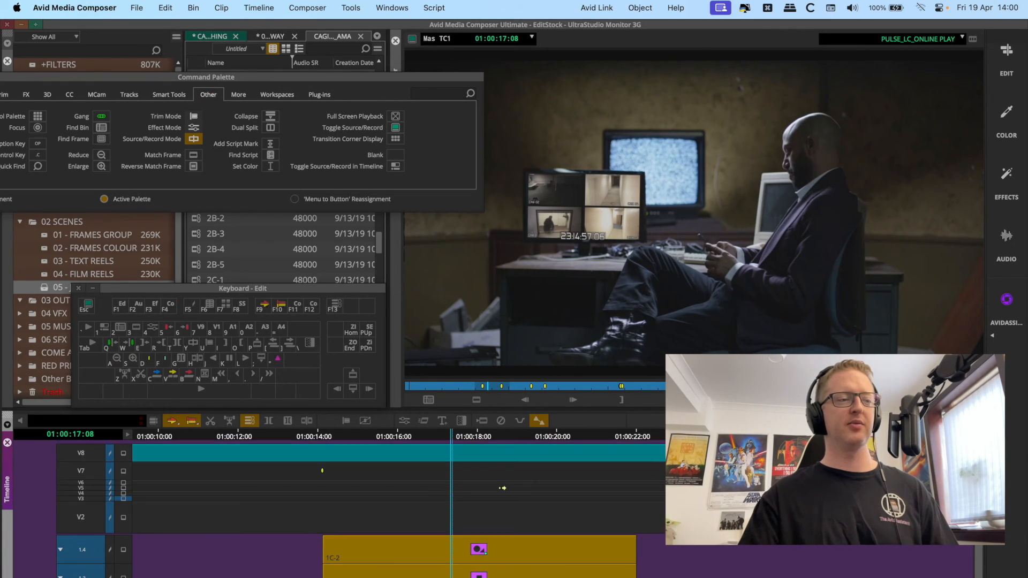
{"action": "left_click_drag", "start_coordinate": [485, 551], "coordinate": [501, 494]}
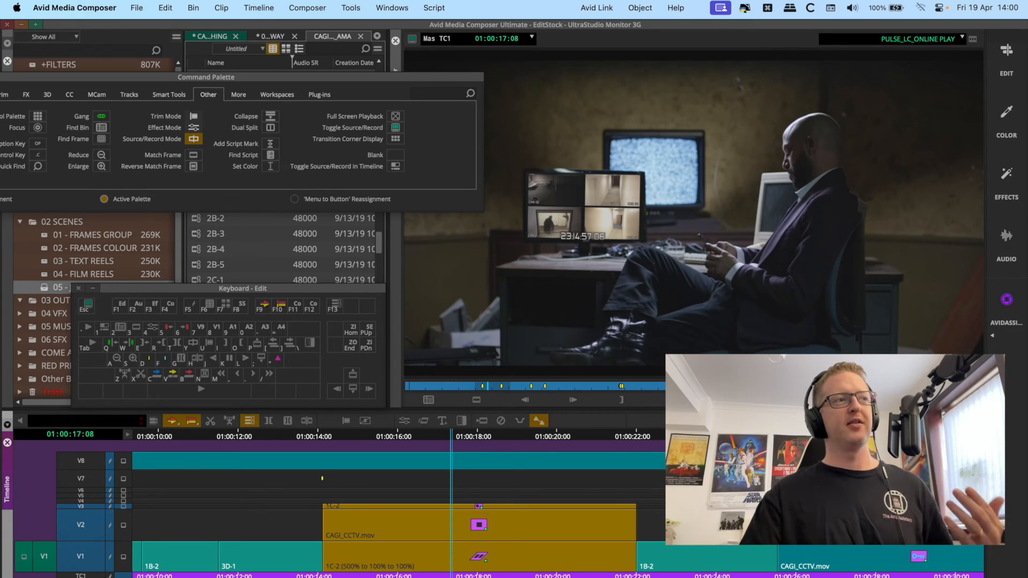
- Show the Command Palette's FX commands and use Step Out to leave the collapsed 1C-2 segment
{"action": "left_click_drag", "start_coordinate": [273, 88], "coordinate": [431, 111]}
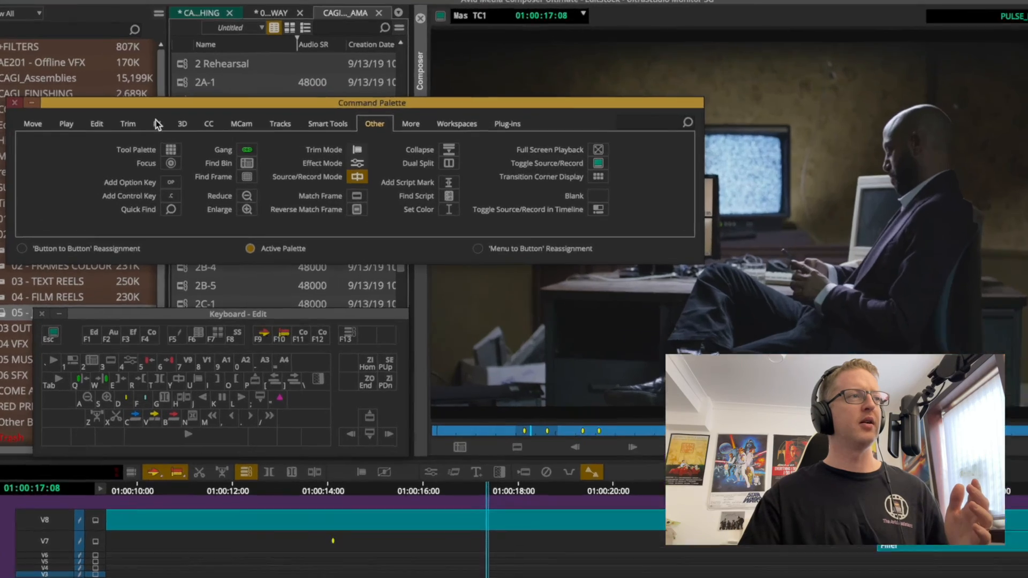
{"action": "left_click", "coordinate": [156, 124]}
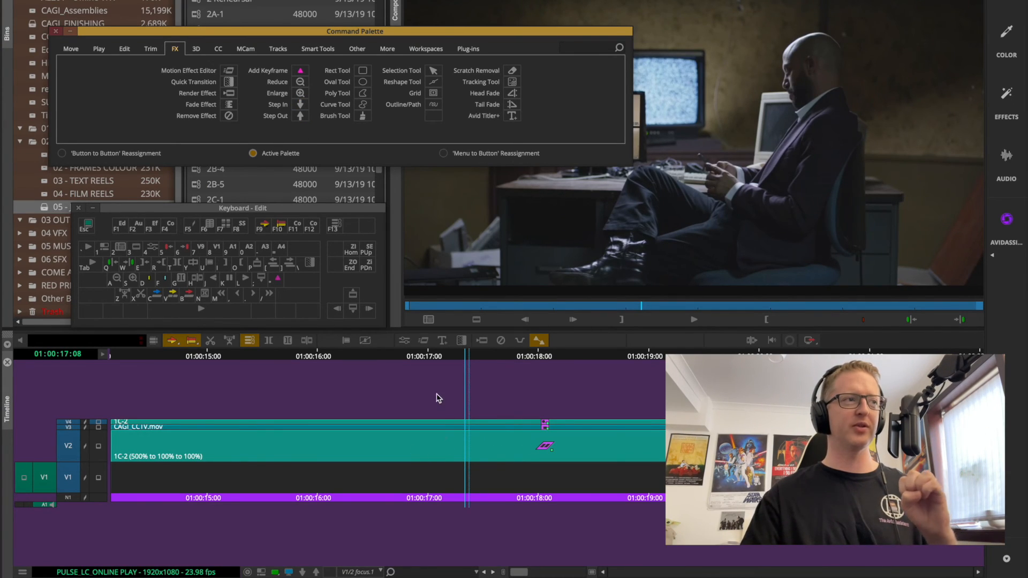
{"action": "left_click", "coordinate": [301, 116]}
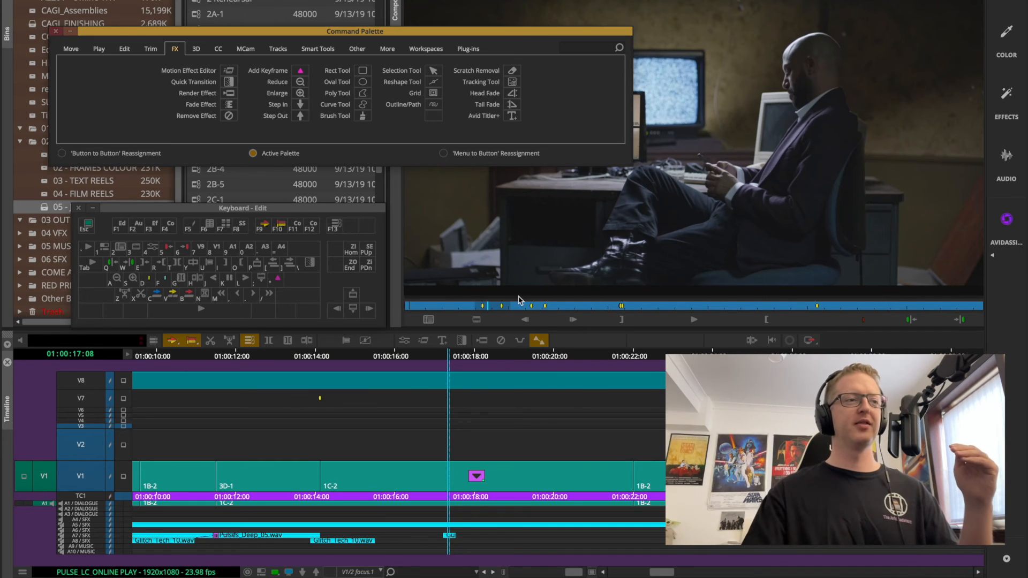
- Move the collapsed 1C-2 segment from V1 up to V2 and expand its nested layers
{"action": "left_click", "coordinate": [448, 463]}
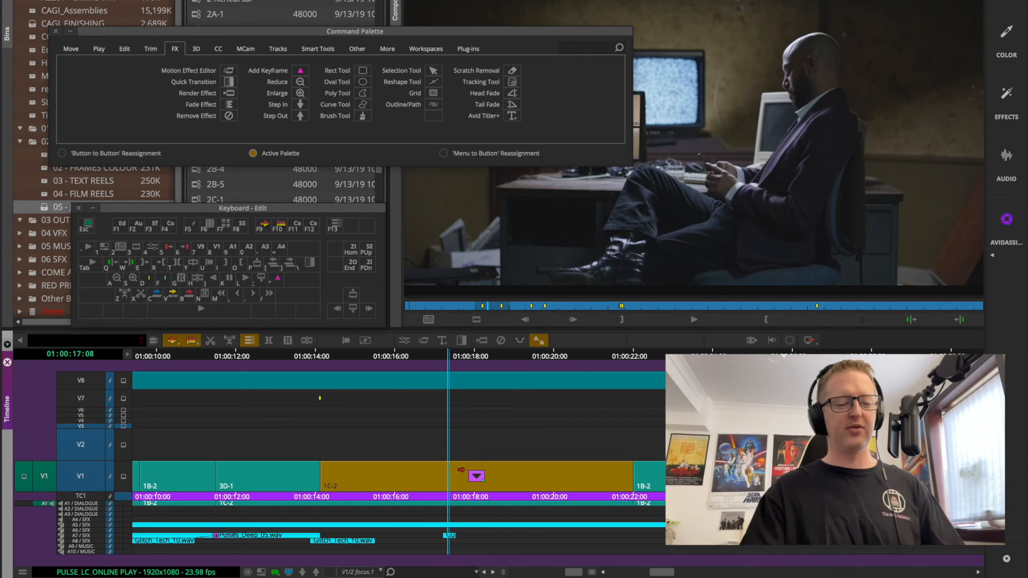
{"action": "left_click_drag", "start_coordinate": [458, 469], "coordinate": [432, 447]}
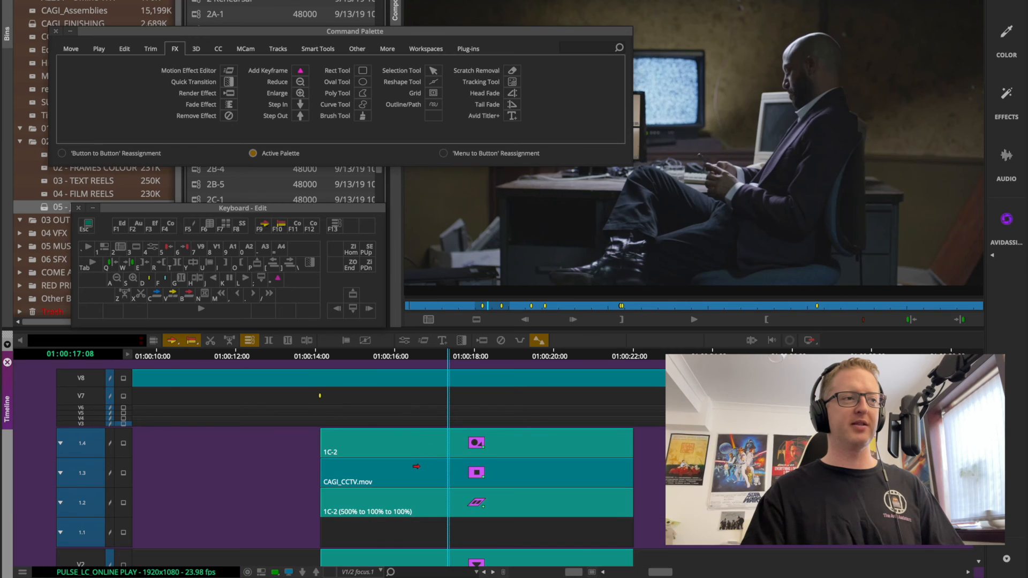
- Copy the nested 1C-2 (500% to 100% to 100%) layer from track 1.2 down to V1 and close the expanded nest
{"action": "scroll", "coordinate": [412, 499], "scroll_direction": "up", "scroll_amount": 3}
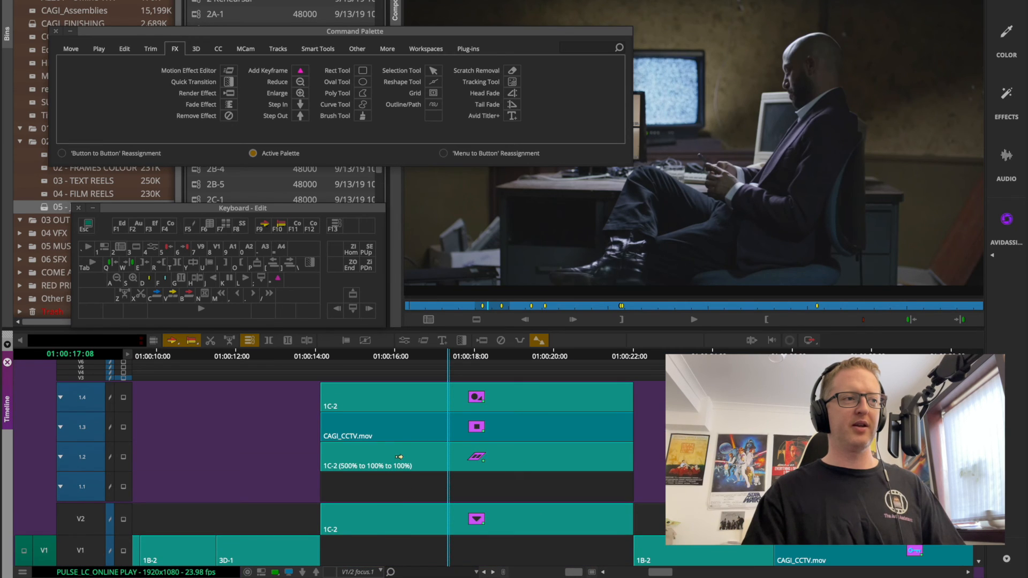
{"action": "scroll", "coordinate": [399, 456], "scroll_direction": "down", "scroll_amount": 2}
{"action": "left_click", "coordinate": [395, 419]}
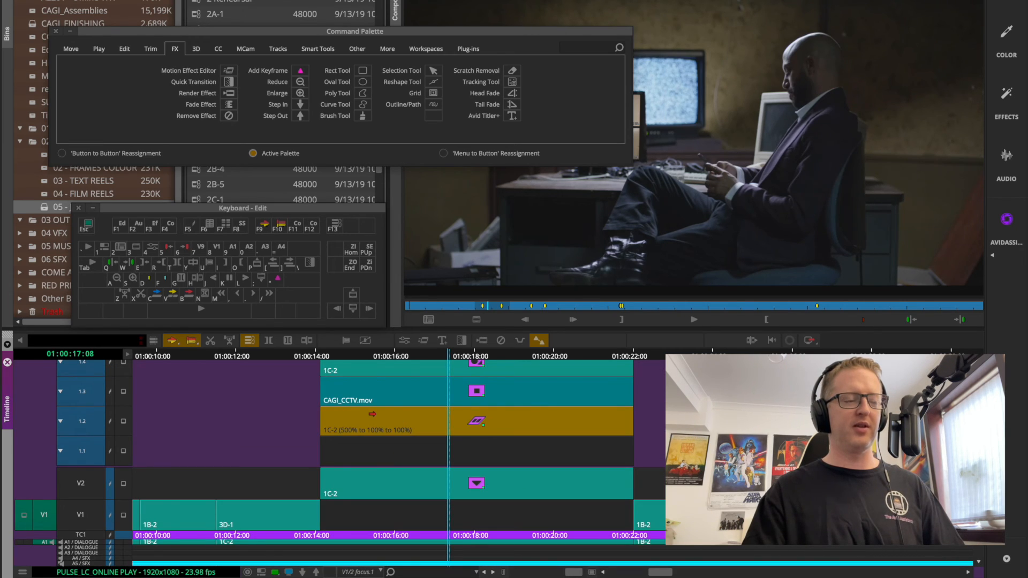
{"action": "left_click_drag", "start_coordinate": [372, 414], "coordinate": [373, 511]}
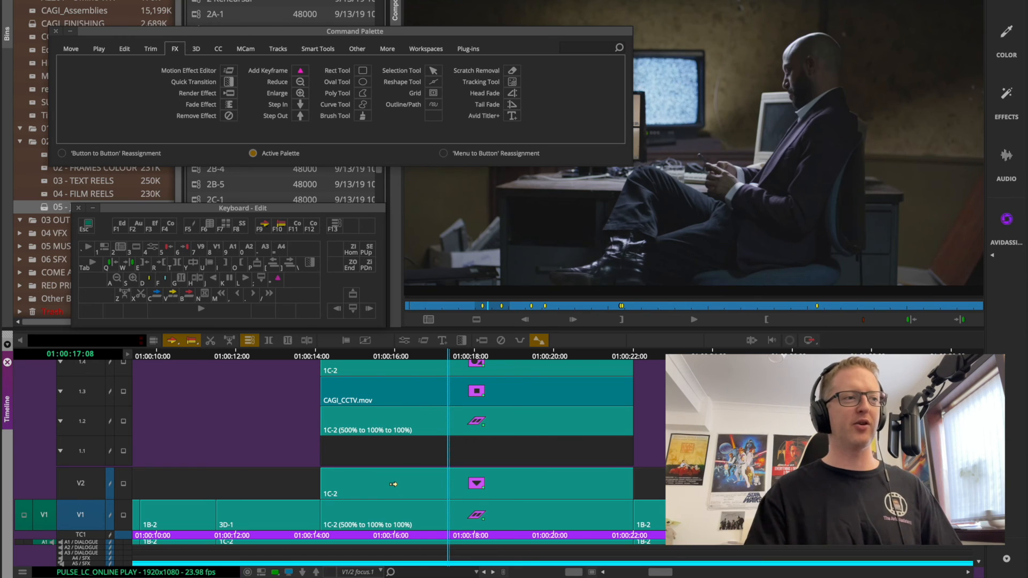
{"action": "double_click", "coordinate": [428, 480]}
{"action": "left_click_drag", "start_coordinate": [323, 357], "coordinate": [429, 405]}
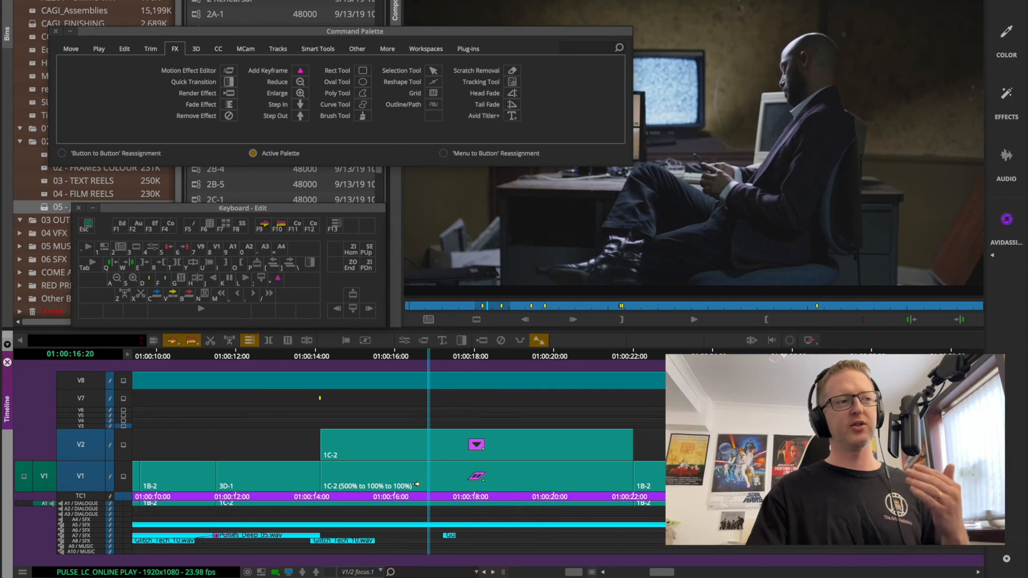
{"action": "left_click", "coordinate": [405, 468]}
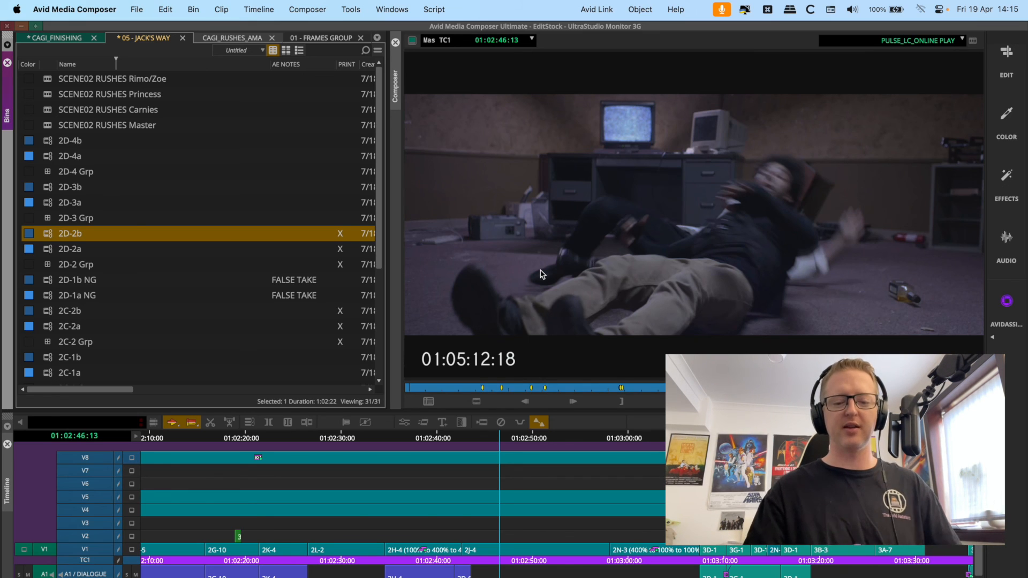
- Make the timeline active instead of the bin and zoom it out to show the entire sequence
{"action": "key", "text": "Home"}
{"action": "left_click", "coordinate": [573, 448]}
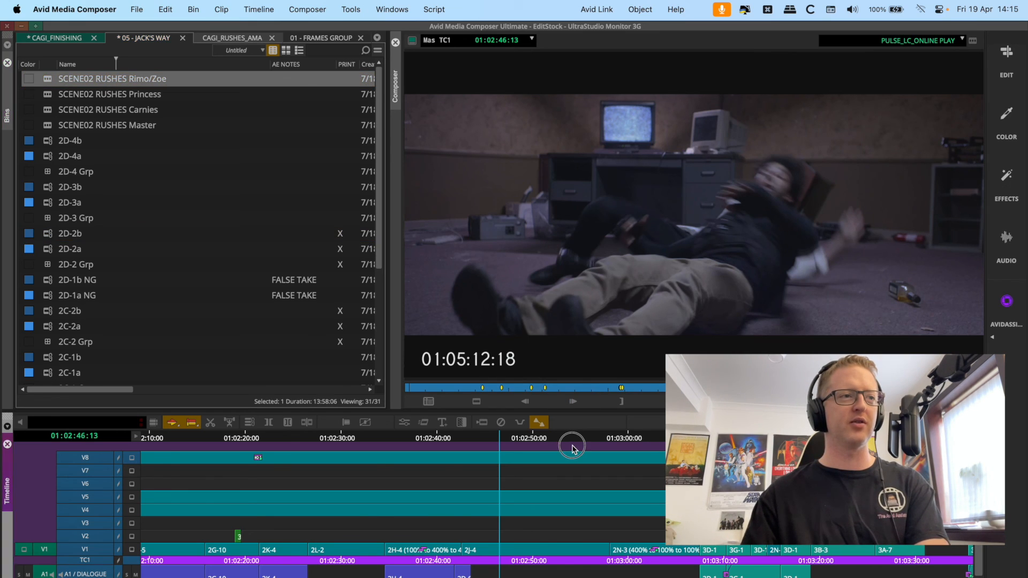
{"action": "key", "text": "super+slash"}
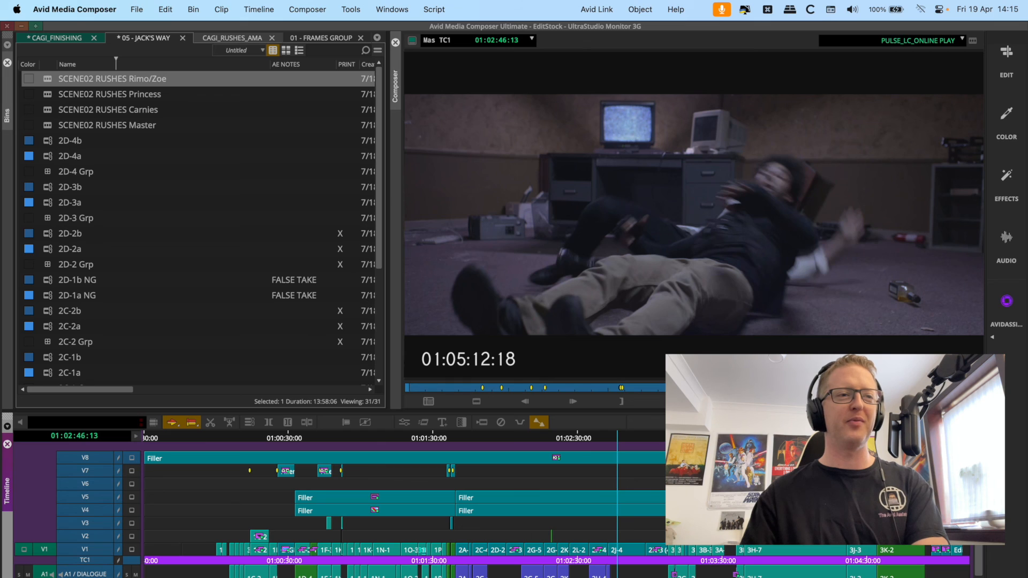